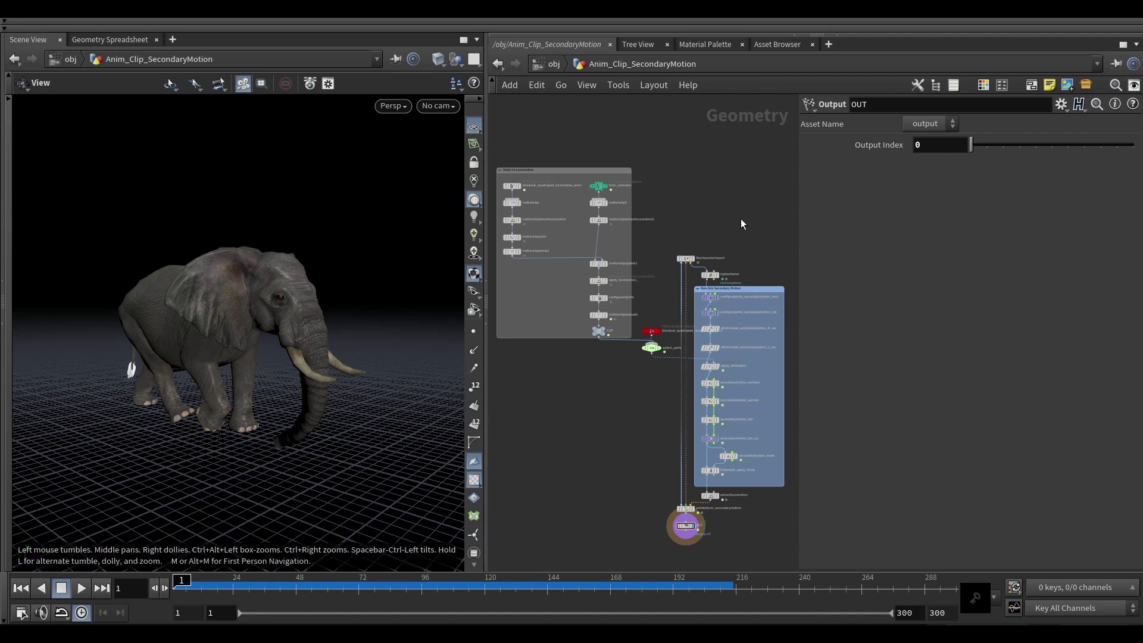
Step: Examine the Non-Sim Secondary Motion node chain and the settings of the secondarymotion_trunk node
{"action": "middle_click_drag", "start_coordinate": [741, 220], "coordinate": [688, 161]}
{"action": "scroll", "coordinate": [711, 198], "scroll_direction": "up", "scroll_amount": 2}
{"action": "scroll", "coordinate": [701, 206], "scroll_direction": "up", "scroll_amount": 1}
{"action": "middle_click_drag", "start_coordinate": [702, 206], "coordinate": [699, 170]}
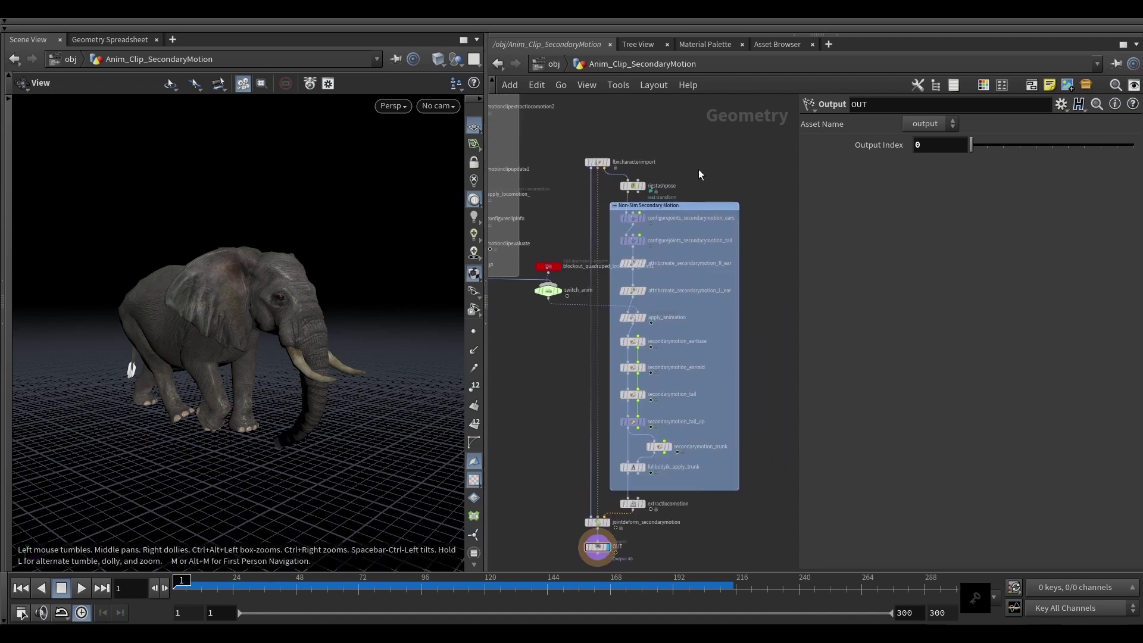
{"action": "left_click_drag", "start_coordinate": [547, 141], "coordinate": [745, 540]}
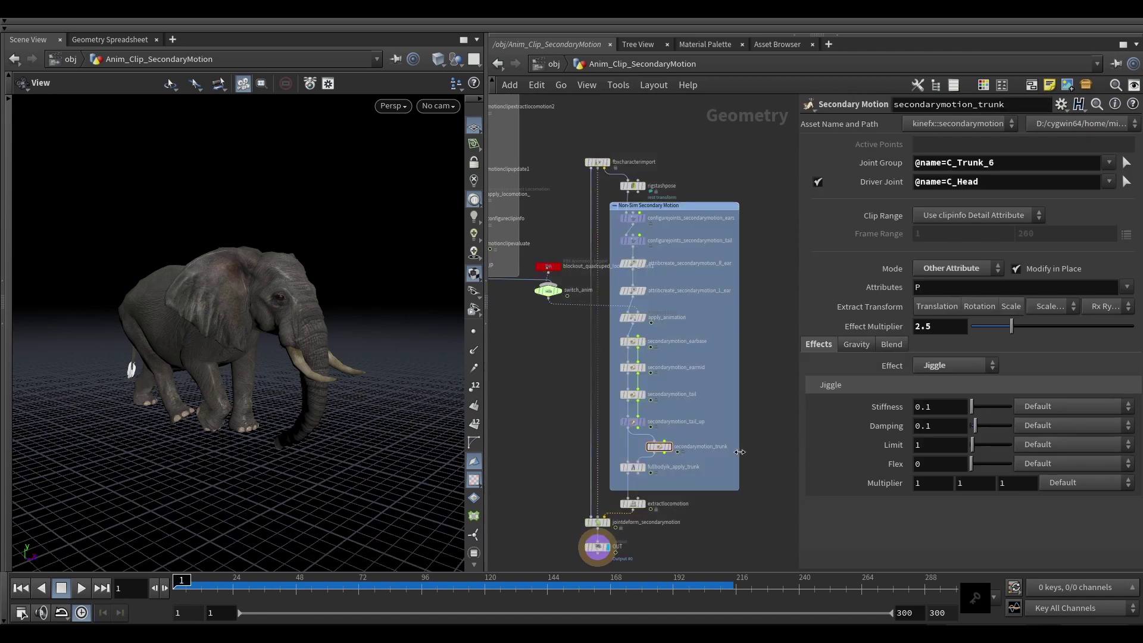
{"action": "scroll", "coordinate": [685, 266], "scroll_direction": "up", "scroll_amount": 2}
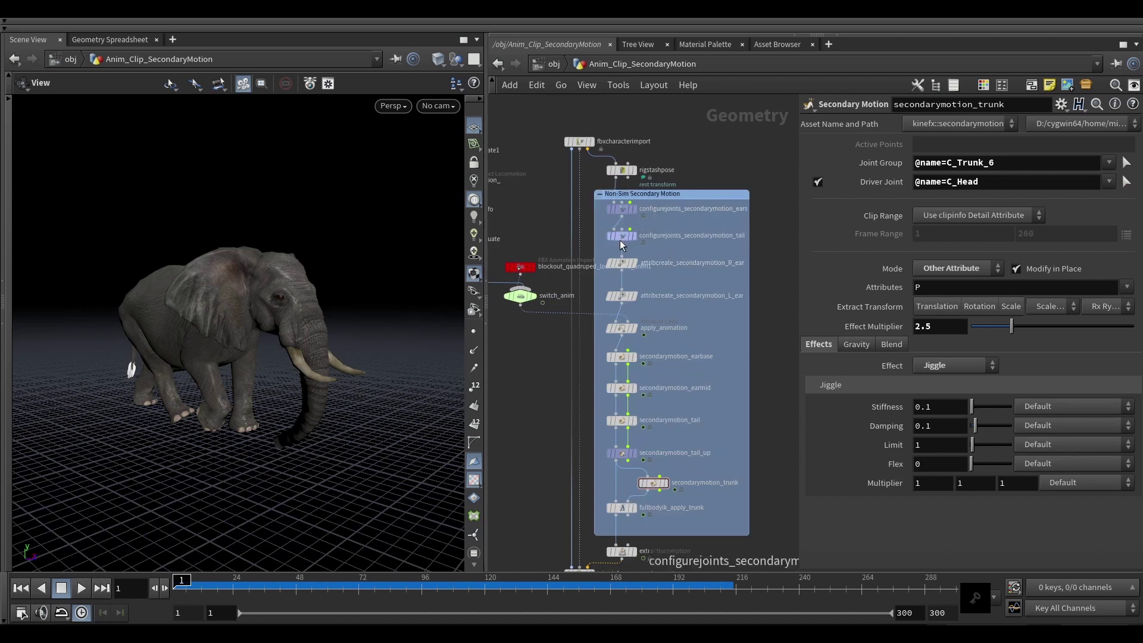
{"action": "scroll", "coordinate": [691, 348], "scroll_direction": "down", "scroll_amount": 2}
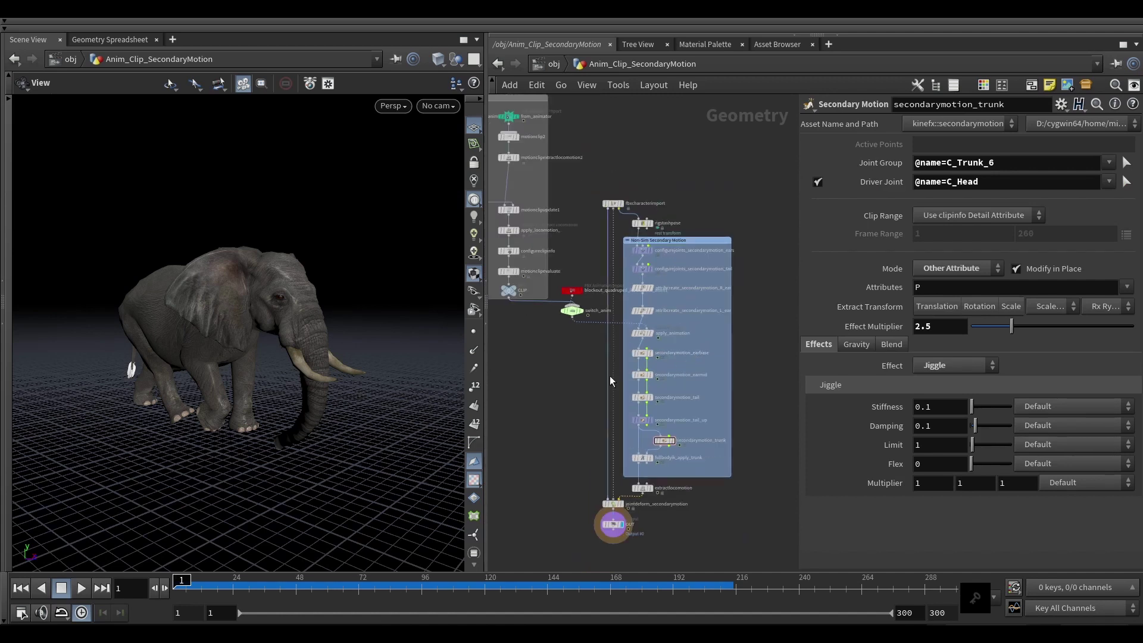
Step: Examine the Static to Locomotive nodes and the input operators of the switch_anim node
{"action": "scroll", "coordinate": [667, 397], "scroll_direction": "down", "scroll_amount": 2}
{"action": "middle_click_drag", "start_coordinate": [609, 376], "coordinate": [673, 397]}
{"action": "left_click_drag", "start_coordinate": [517, 151], "coordinate": [655, 411]}
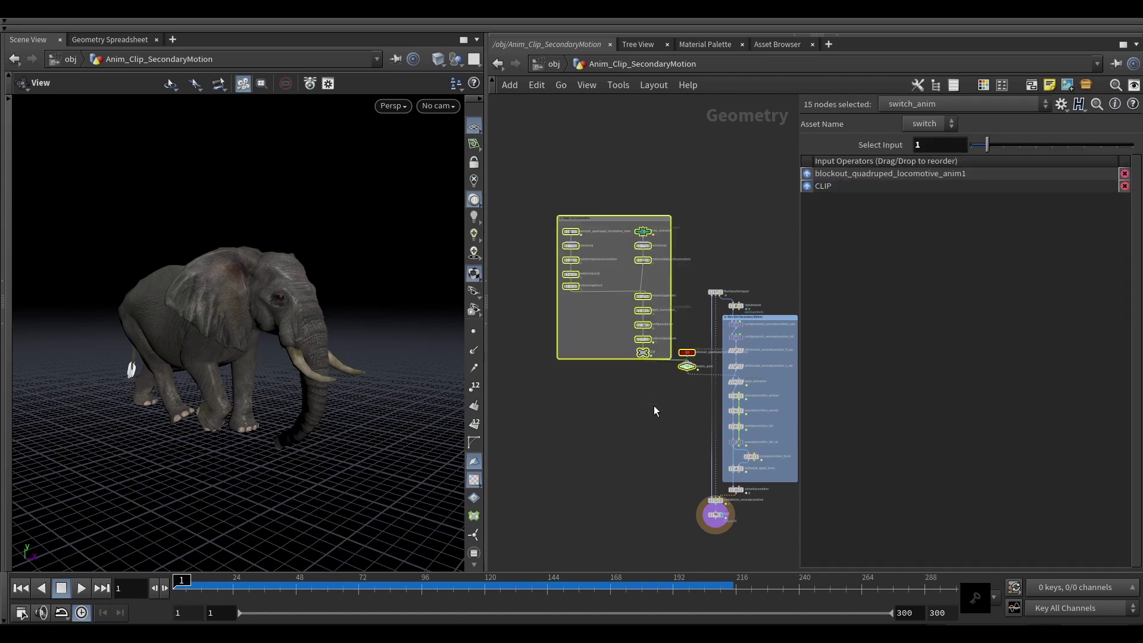
{"action": "left_click", "coordinate": [654, 406]}
{"action": "scroll", "coordinate": [649, 399], "scroll_direction": "up", "scroll_amount": 2}
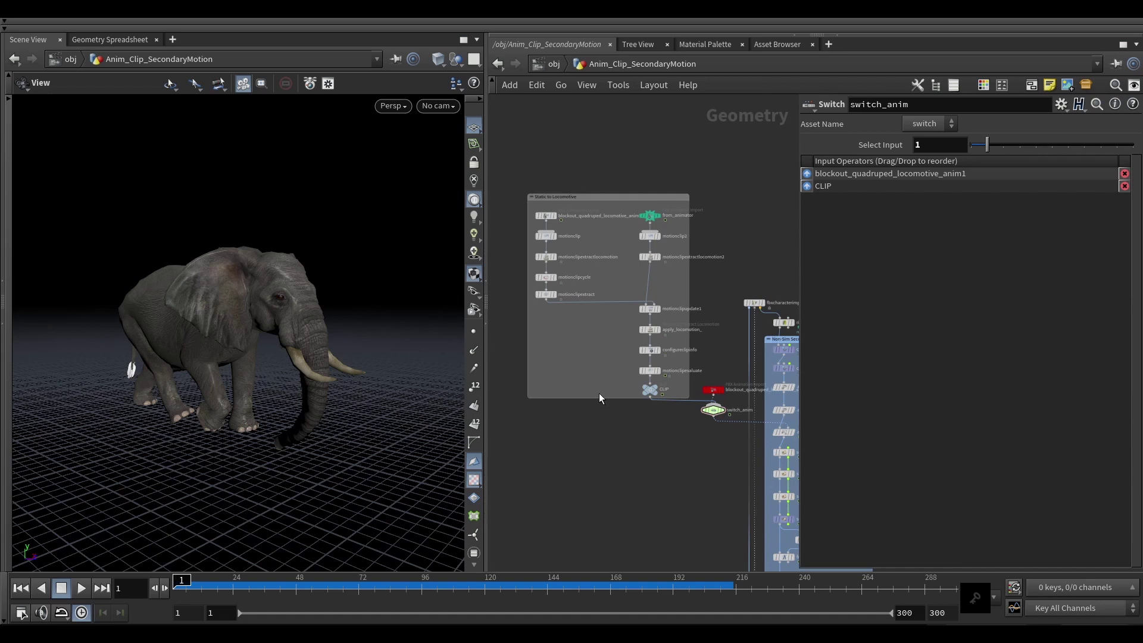
{"action": "scroll", "coordinate": [599, 393], "scroll_direction": "up", "scroll_amount": 2}
{"action": "middle_click_drag", "start_coordinate": [620, 244], "coordinate": [622, 300]}
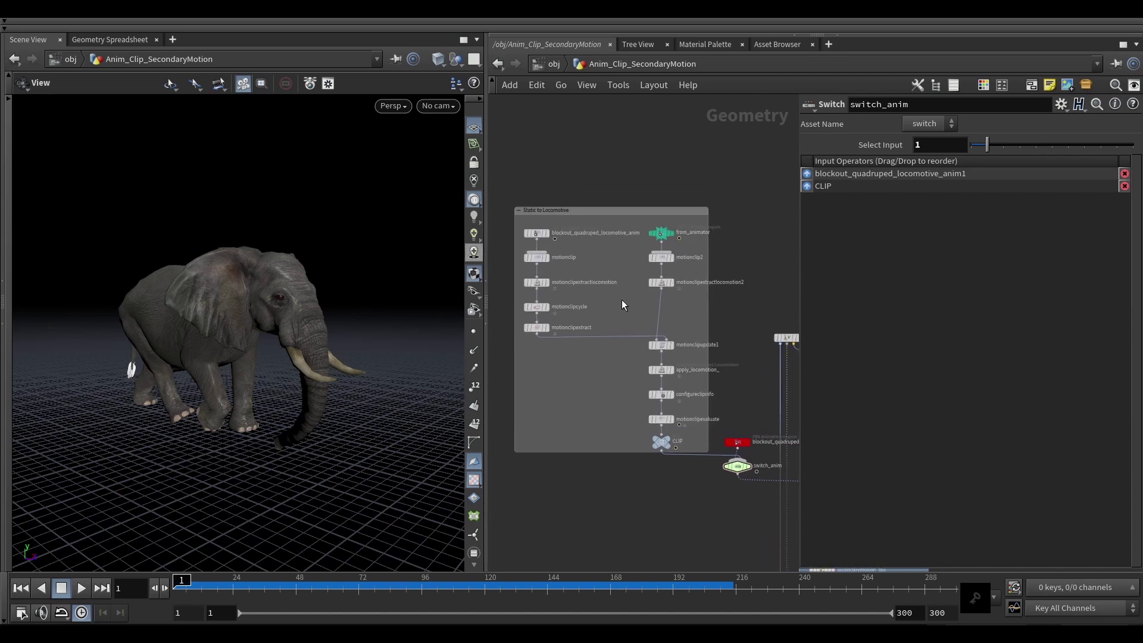
{"action": "middle_click_drag", "start_coordinate": [623, 247], "coordinate": [626, 245]}
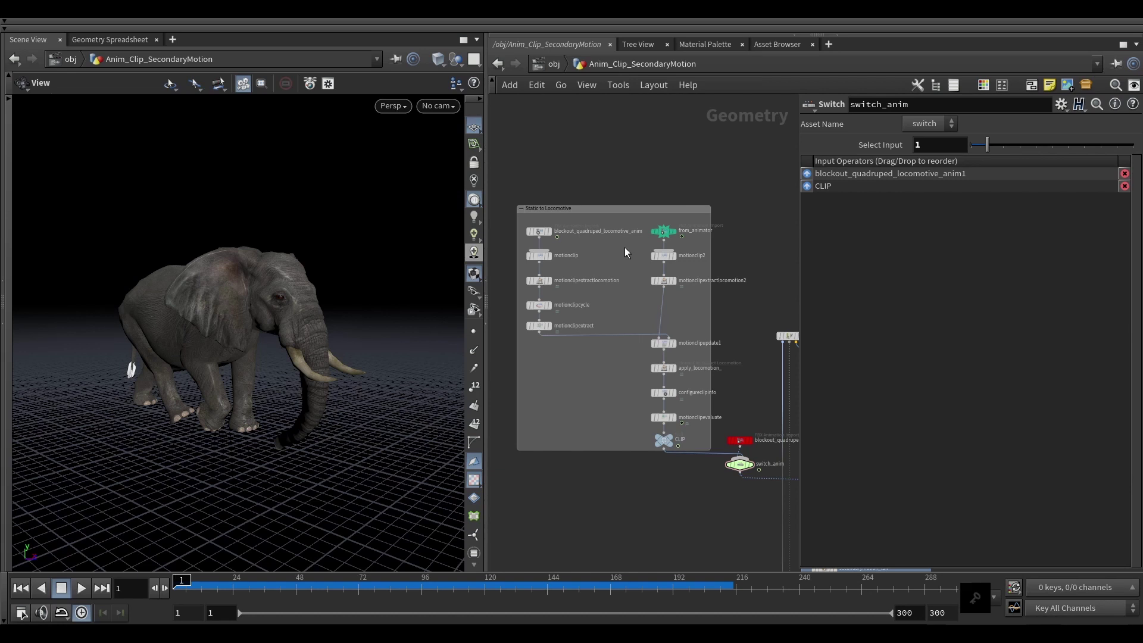
Step: Display the from_animator skeleton and scrub through its animation
{"action": "scroll", "coordinate": [677, 221], "scroll_direction": "up", "scroll_amount": 3}
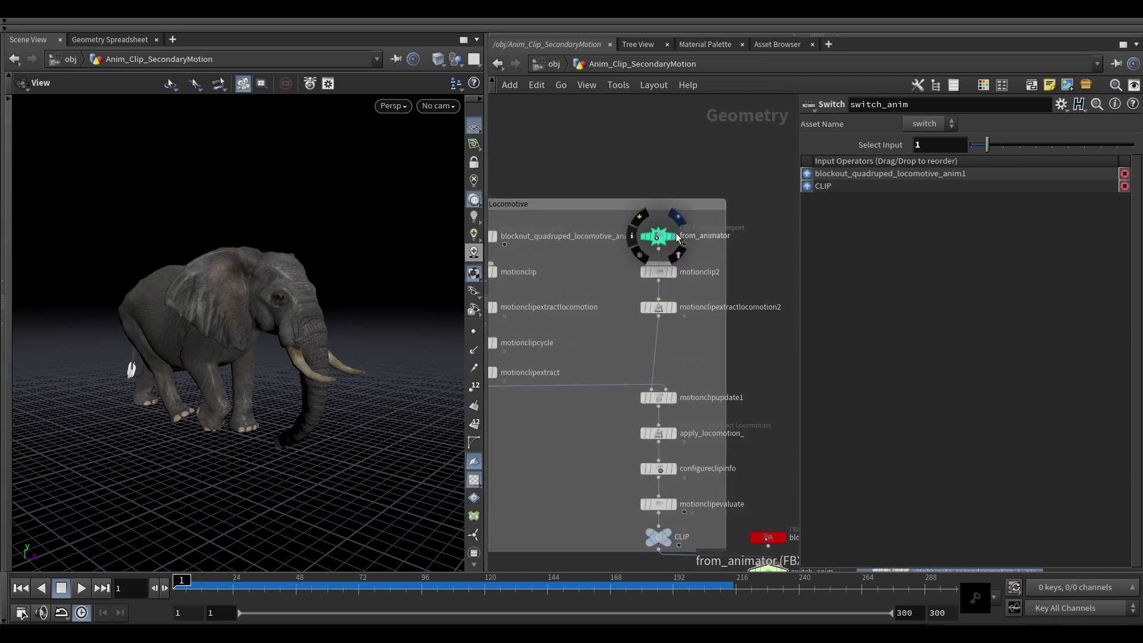
{"action": "left_click", "coordinate": [673, 235]}
{"action": "middle_click_drag", "start_coordinate": [563, 298], "coordinate": [586, 287]}
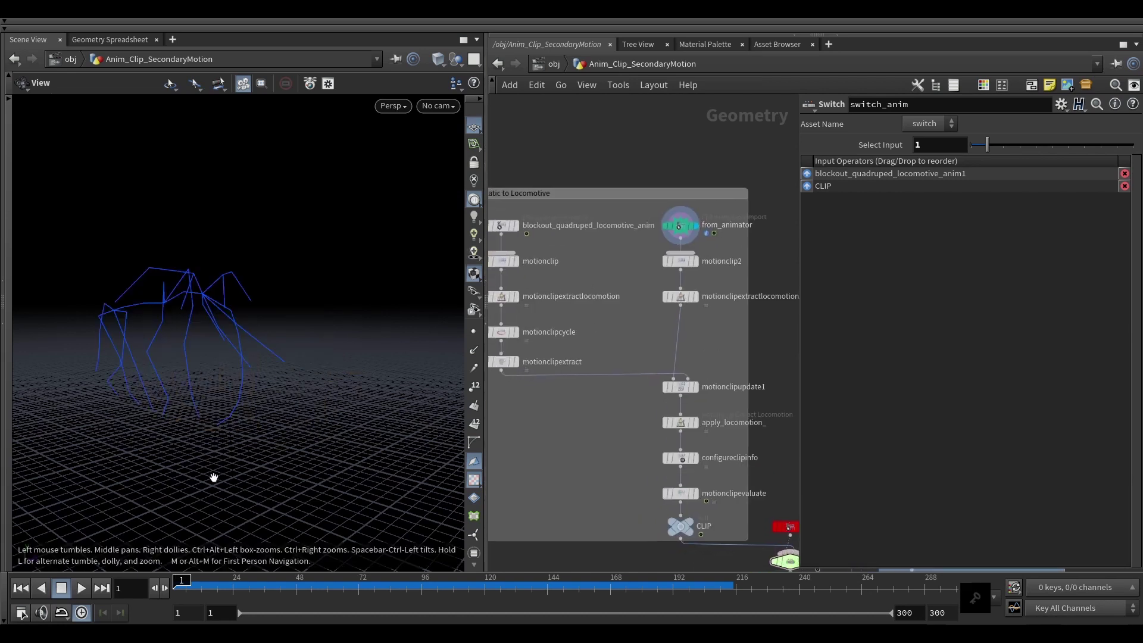
{"action": "scroll", "coordinate": [215, 477], "scroll_direction": "down", "scroll_amount": 1}
{"action": "key", "text": "Up"}
{"action": "left_click_drag", "start_coordinate": [226, 592], "coordinate": [174, 559]}
Step: Display the blockout_quadruped_locomotive_anim skeleton and scrub through its walk across the ground
{"action": "left_click", "coordinate": [515, 226]}
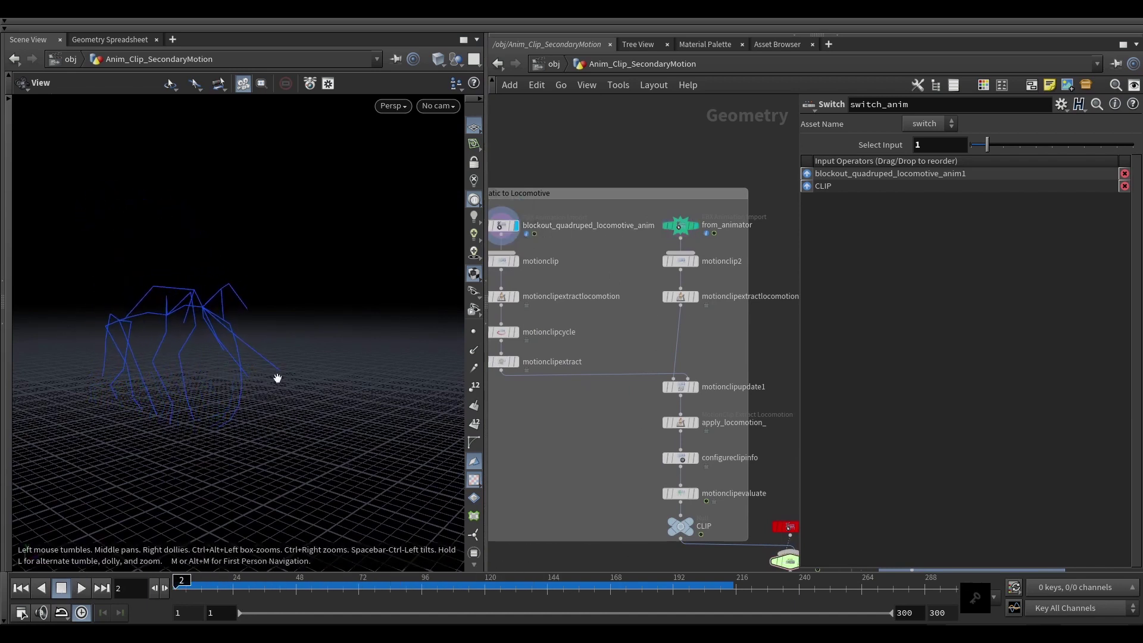
{"action": "key", "text": "Up"}
{"action": "right_click_drag", "start_coordinate": [365, 411], "coordinate": [258, 353]}
{"action": "key", "text": "Up"}
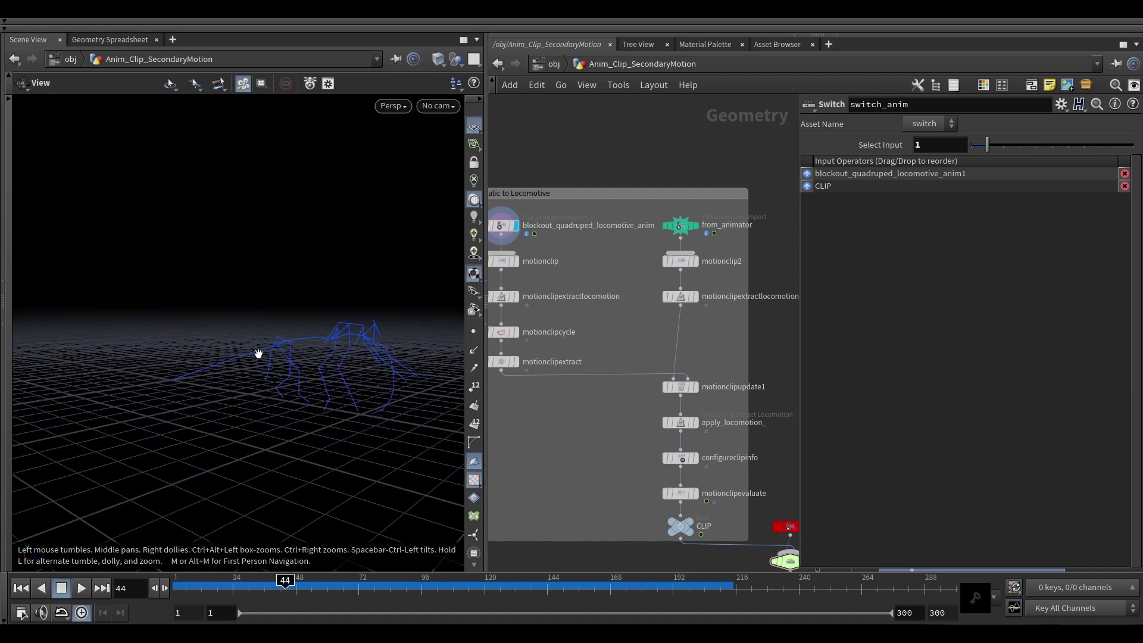
{"action": "middle_click_drag", "start_coordinate": [291, 355], "coordinate": [211, 315]}
{"action": "left_click_drag", "start_coordinate": [288, 587], "coordinate": [186, 589]}
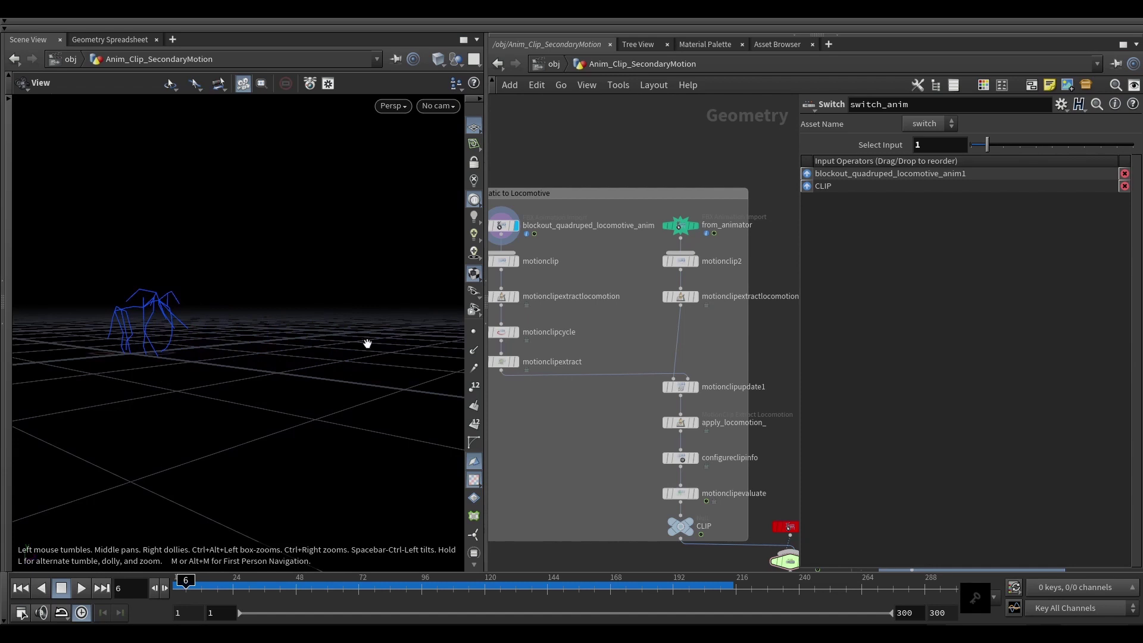
{"action": "middle_click_drag", "start_coordinate": [588, 335], "coordinate": [614, 356]}
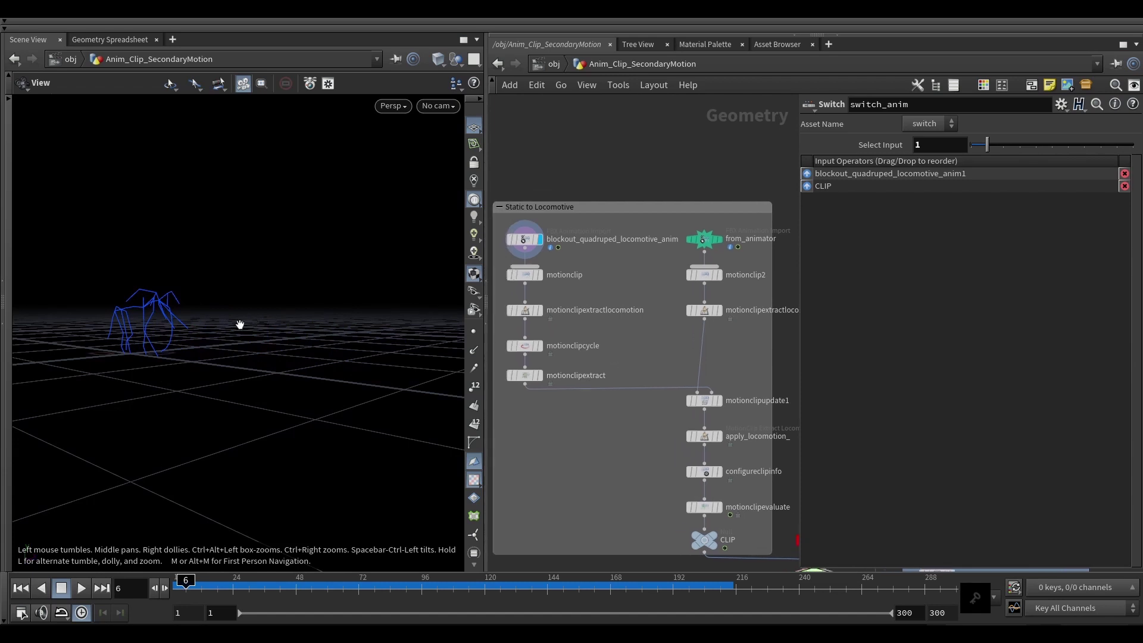
{"action": "right_click_drag", "start_coordinate": [240, 325], "coordinate": [100, 338]}
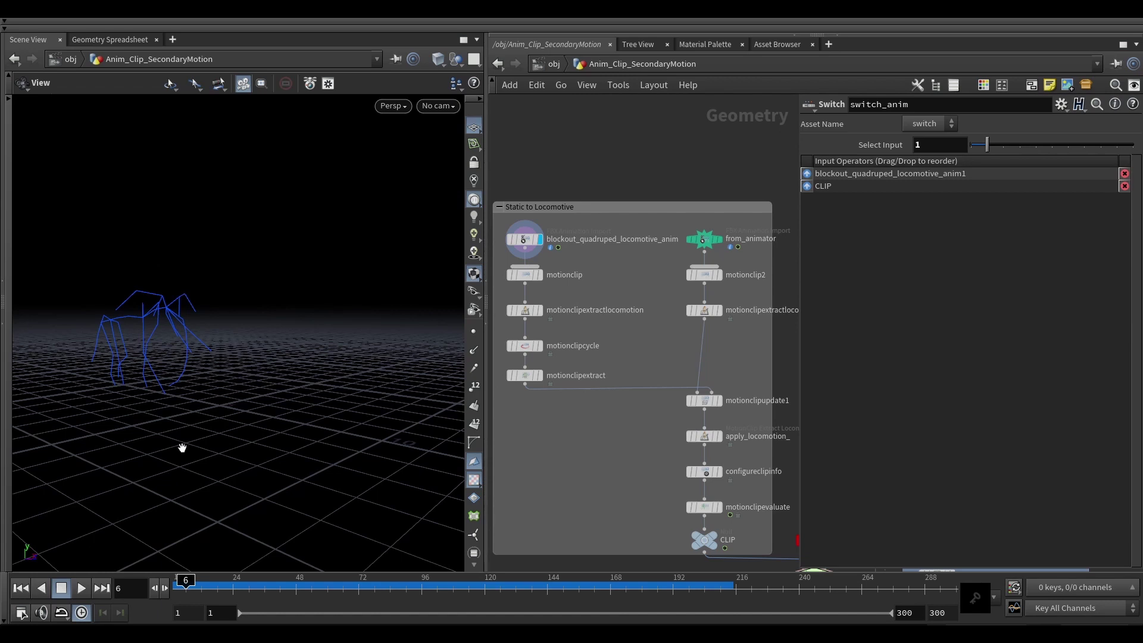
Step: Display the motionclip node's output, show its parameters and inspect the skeleton samples
{"action": "mouse_move", "coordinate": [724, 240]}
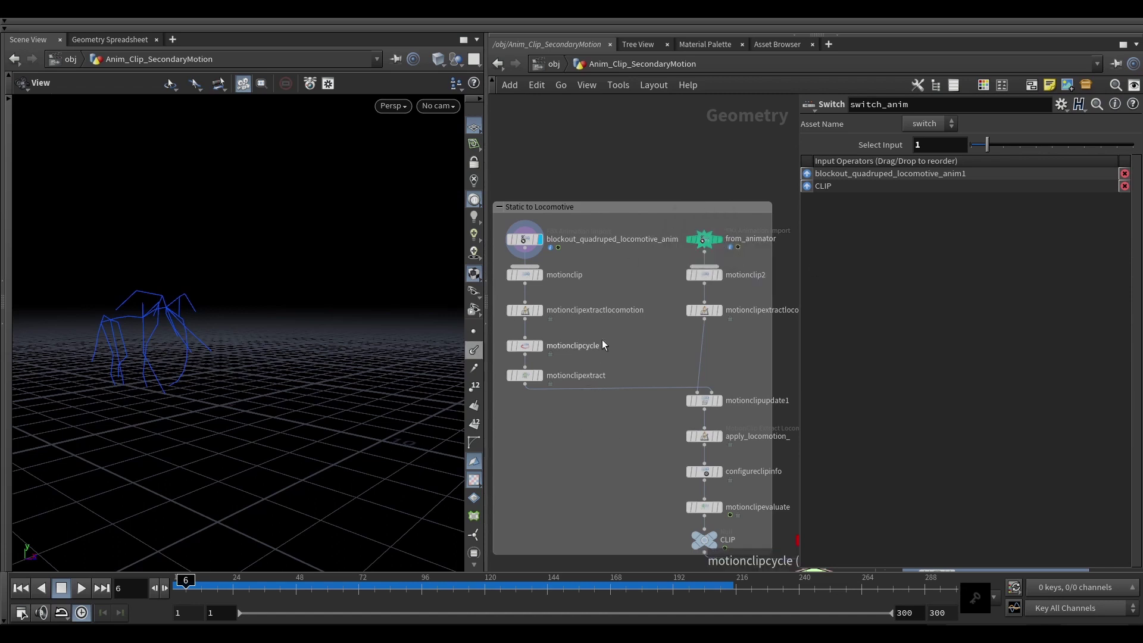
{"action": "scroll", "coordinate": [586, 275], "scroll_direction": "up", "scroll_amount": 2}
{"action": "left_click", "coordinate": [564, 269]}
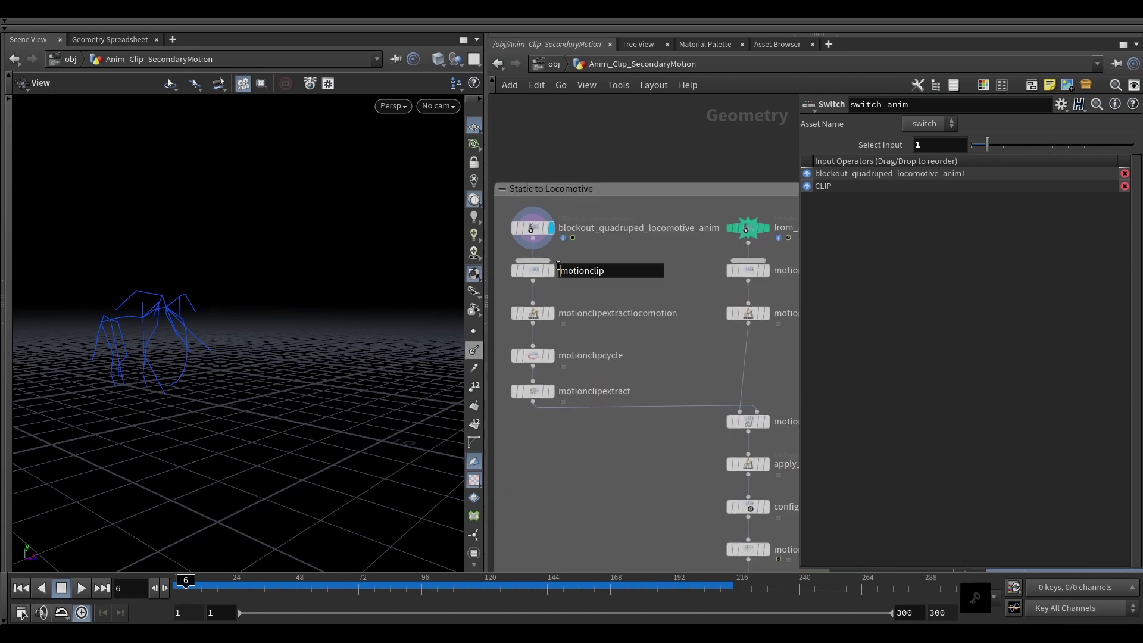
{"action": "left_click", "coordinate": [551, 270]}
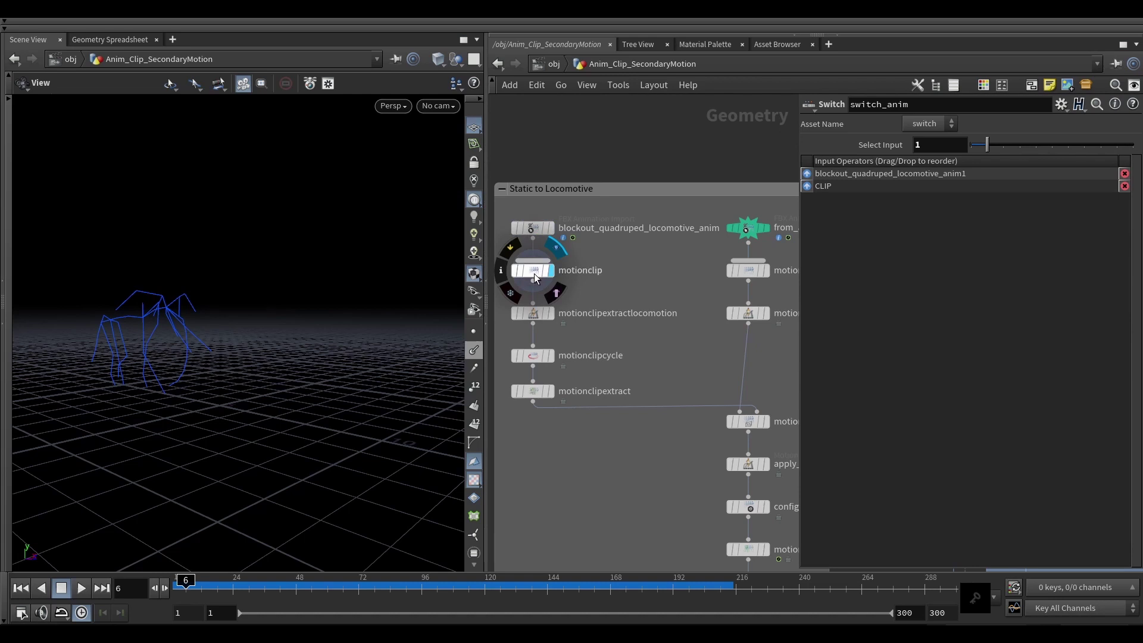
{"action": "left_click", "coordinate": [535, 278]}
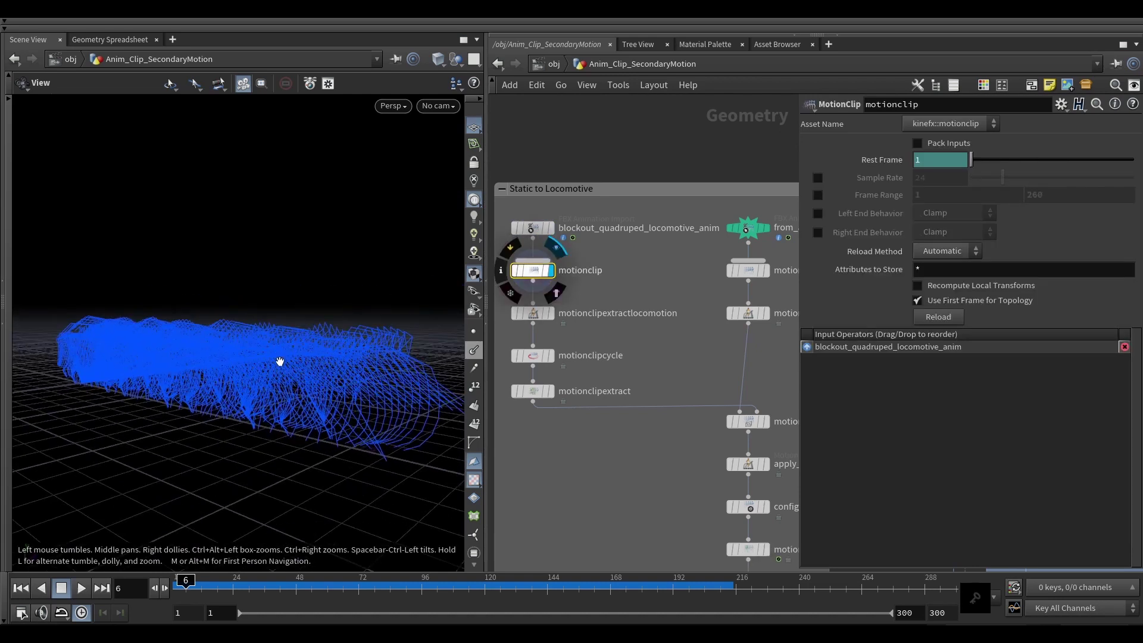
{"action": "left_click_drag", "start_coordinate": [279, 362], "coordinate": [309, 347]}
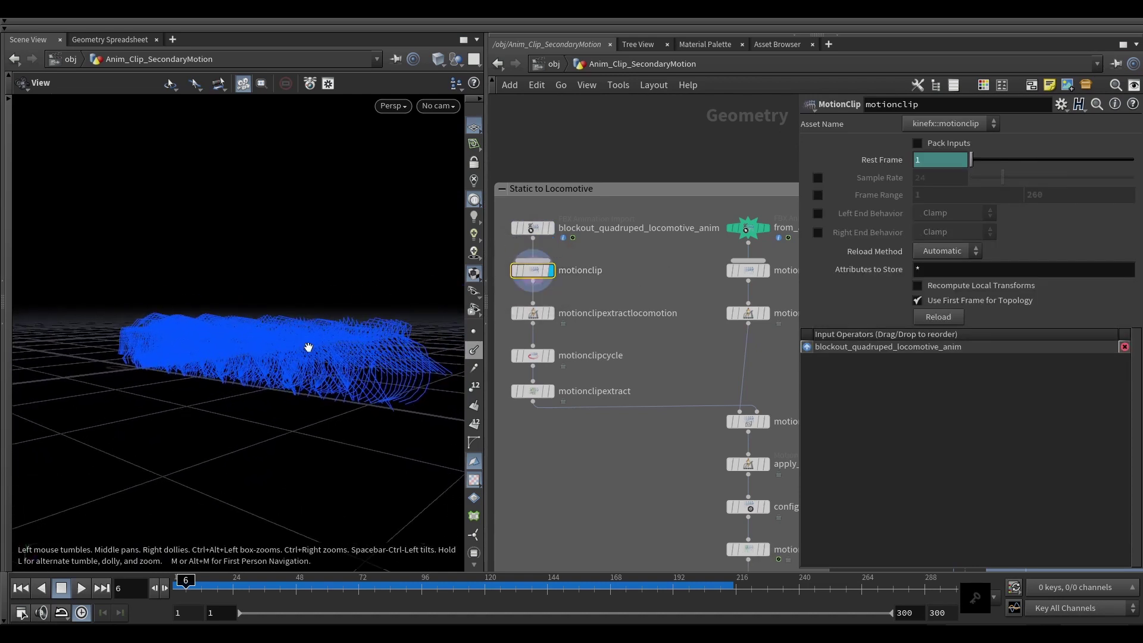
Step: Display the motionclipextractlocomotion node with its parameters and inspect the in-place result, returning the timeline to frame 1
{"action": "left_click", "coordinate": [551, 314]}
{"action": "left_click", "coordinate": [535, 314]}
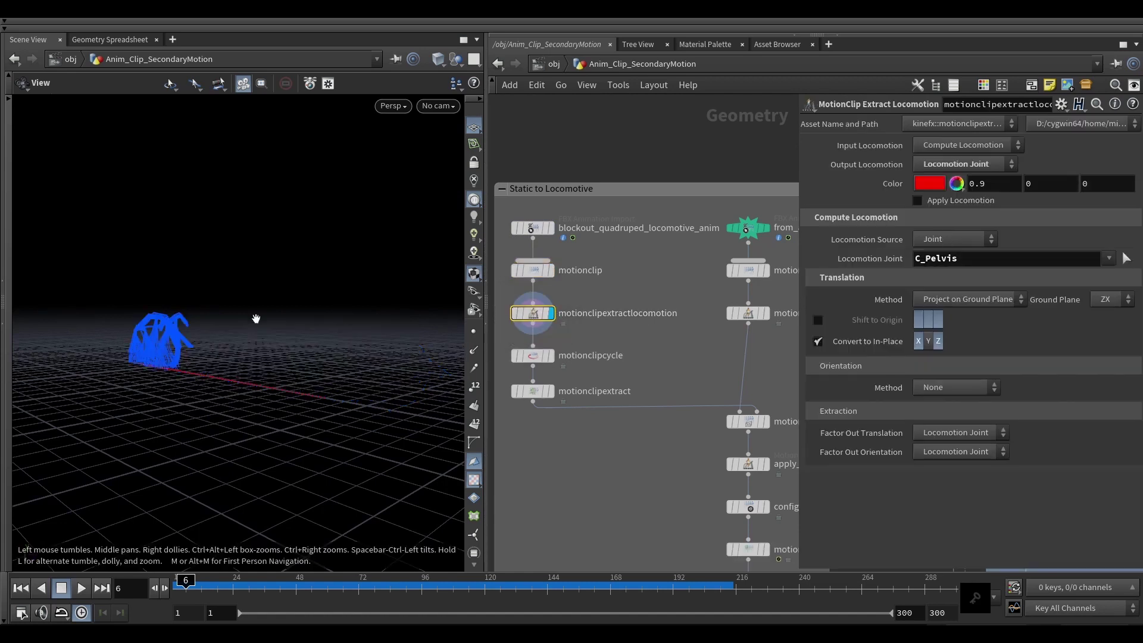
{"action": "right_click_drag", "start_coordinate": [256, 318], "coordinate": [279, 329]}
{"action": "left_click_drag", "start_coordinate": [186, 582], "coordinate": [174, 582]}
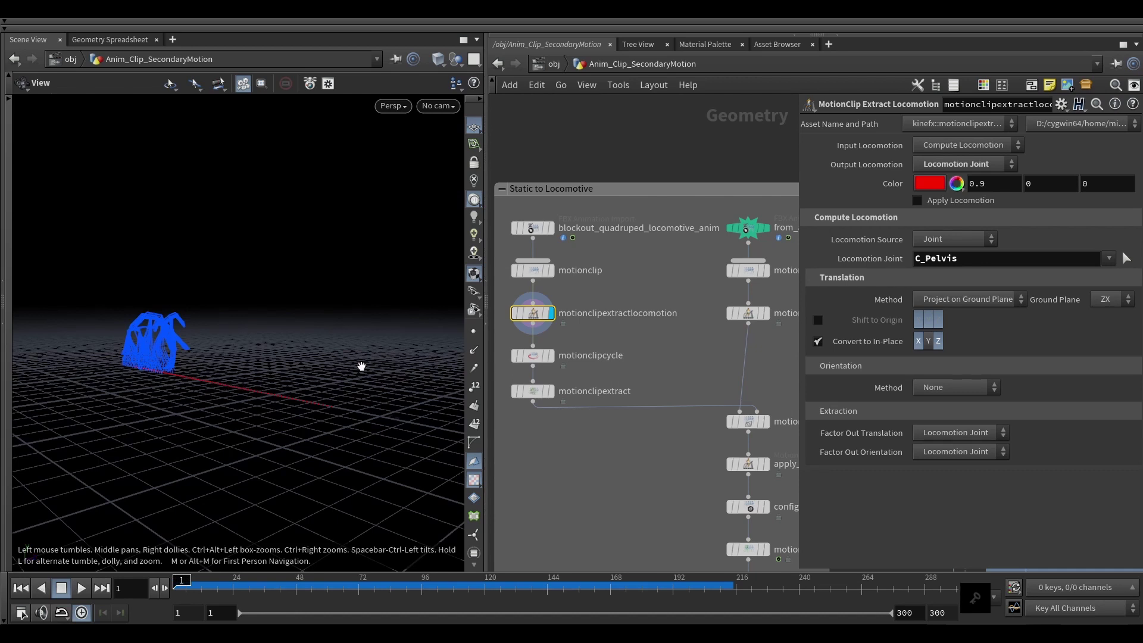
Step: Display the motionclipcycle node with its parameters and inspect the extended locomotion path
{"action": "left_click", "coordinate": [549, 355]}
{"action": "left_click", "coordinate": [542, 356]}
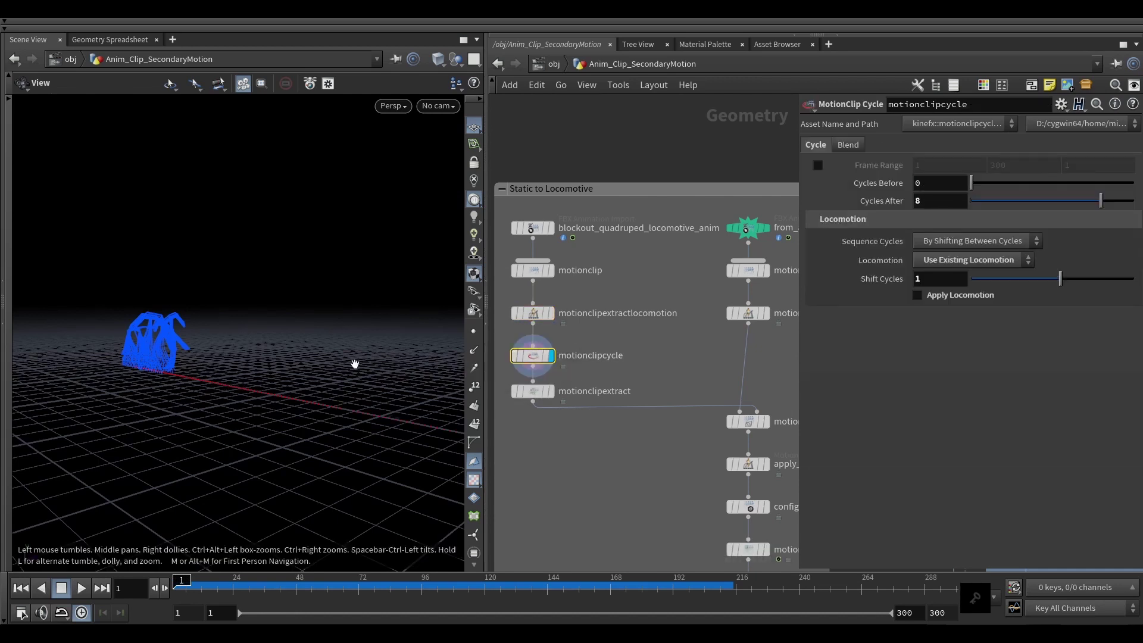
{"action": "left_click_drag", "start_coordinate": [355, 362], "coordinate": [106, 338]}
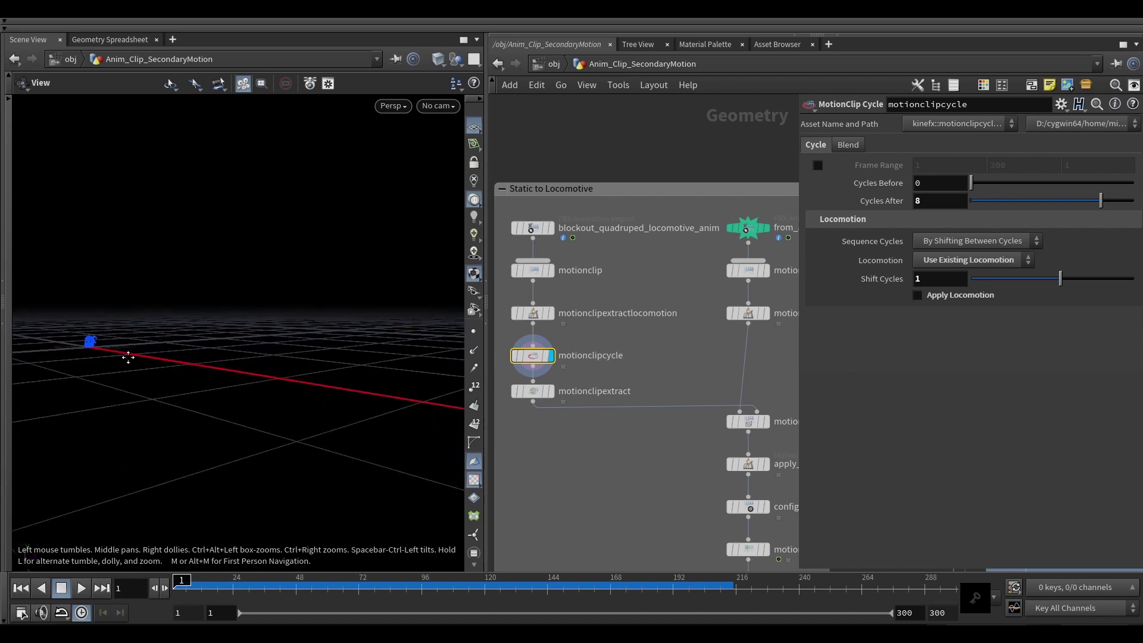
{"action": "right_click_drag", "start_coordinate": [128, 357], "coordinate": [331, 332]}
{"action": "middle_click_drag", "start_coordinate": [248, 361], "coordinate": [181, 339]}
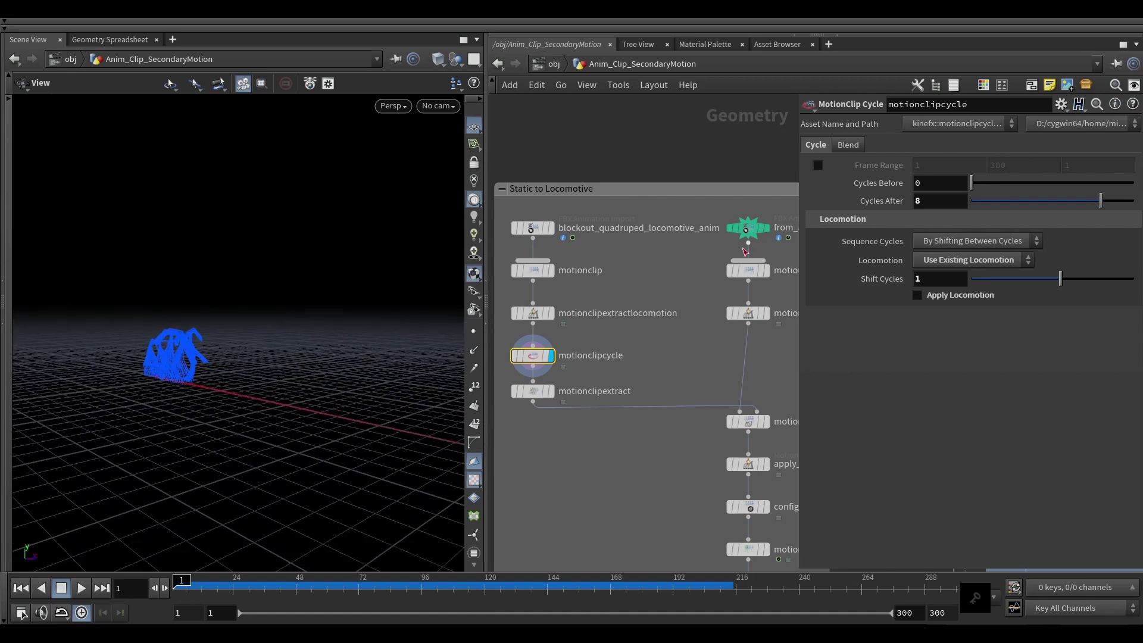
Step: Display the motionclipextract node's output and show its parameters
{"action": "scroll", "coordinate": [687, 284], "scroll_direction": "down", "scroll_amount": 3}
{"action": "middle_click_drag", "start_coordinate": [687, 284], "coordinate": [663, 310]}
{"action": "scroll", "coordinate": [675, 266], "scroll_direction": "up", "scroll_amount": 3}
{"action": "scroll", "coordinate": [662, 264], "scroll_direction": "down", "scroll_amount": 1}
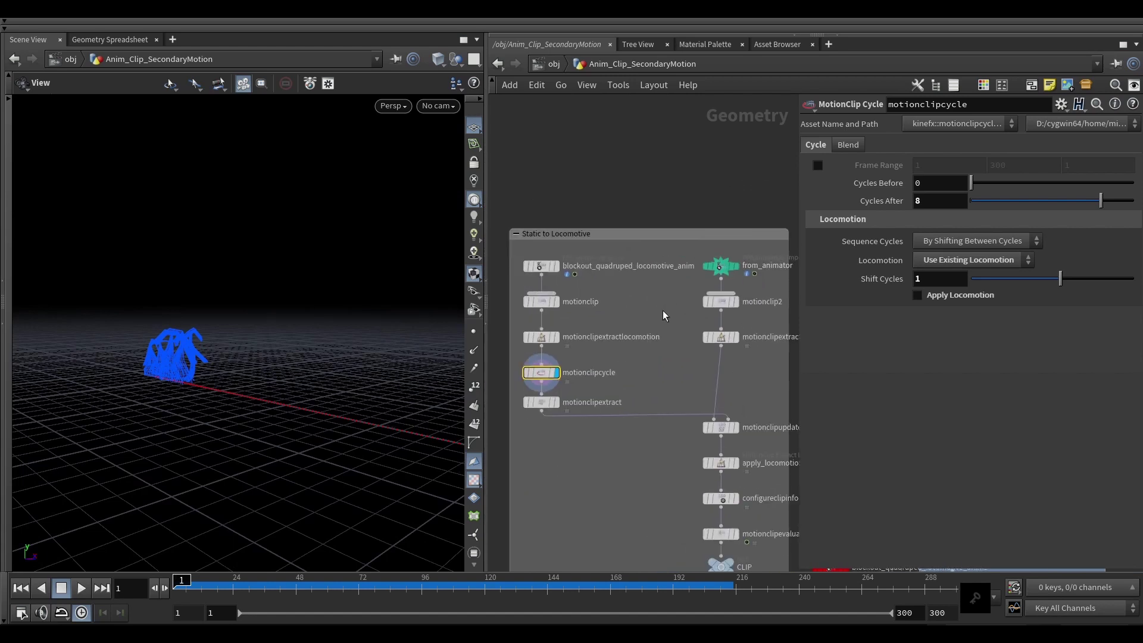
{"action": "left_click", "coordinate": [556, 403]}
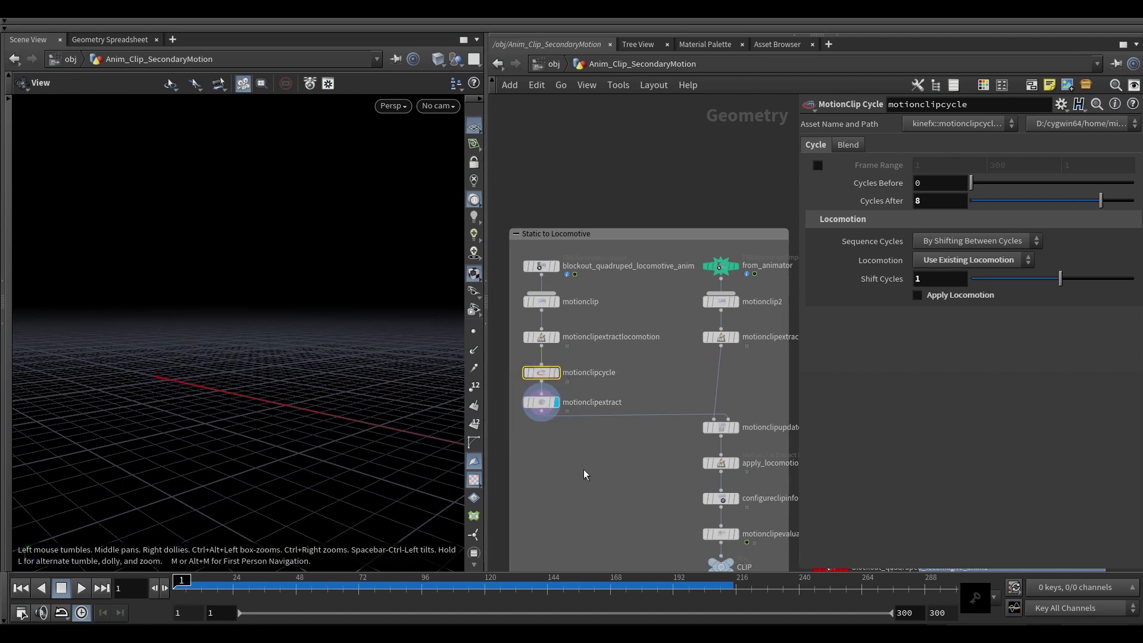
{"action": "left_click", "coordinate": [540, 398]}
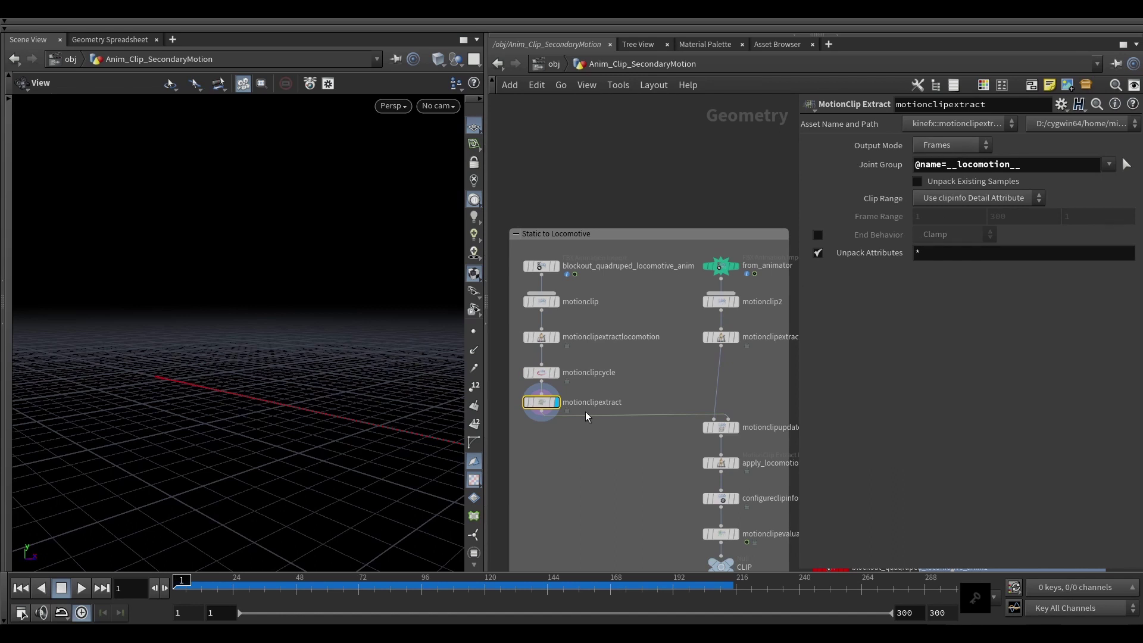
Step: Display the motionclip2 node fed by from_animator, show its parameters and inspect the skeleton samples
{"action": "middle_click_drag", "start_coordinate": [641, 394], "coordinate": [566, 399]}
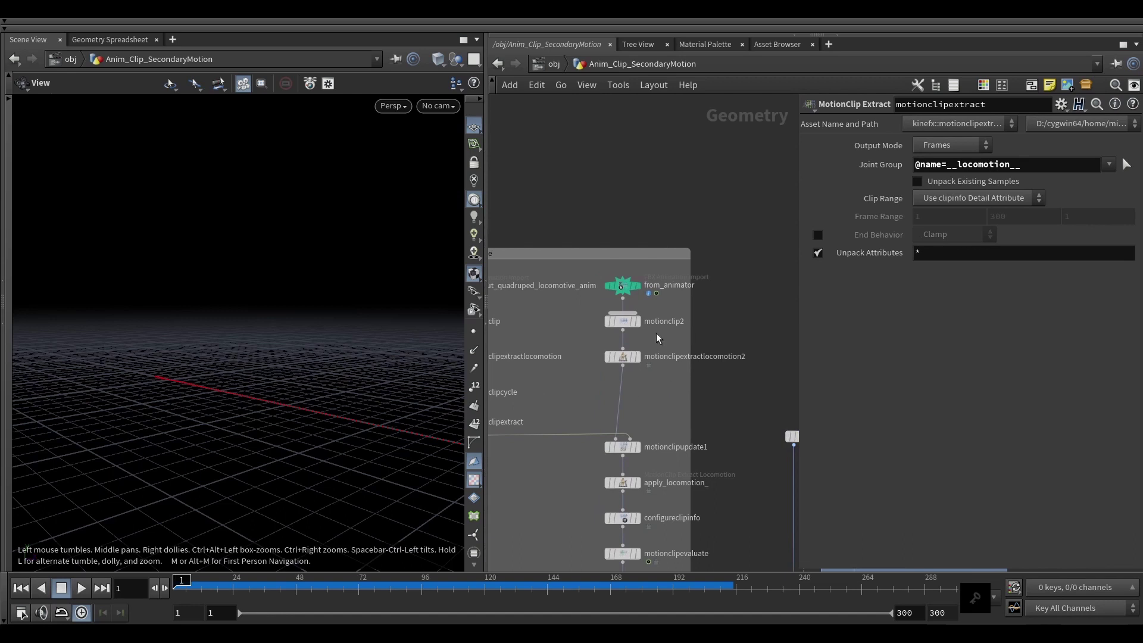
{"action": "left_click", "coordinate": [636, 321]}
{"action": "left_click", "coordinate": [621, 322]}
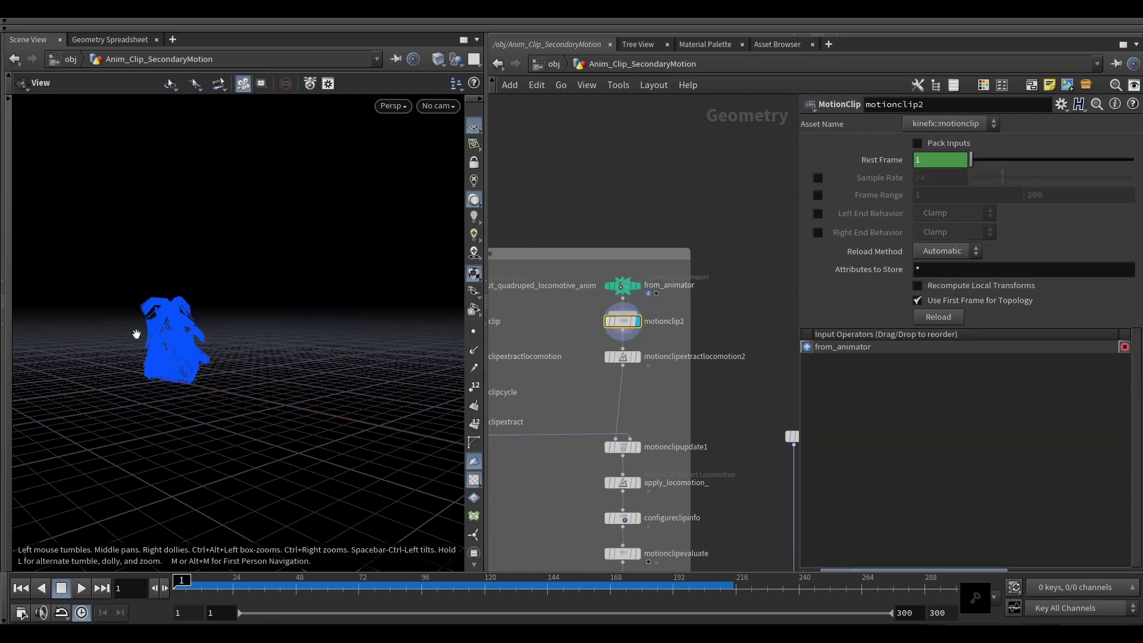
{"action": "scroll", "coordinate": [261, 330], "scroll_direction": "down", "scroll_amount": 5}
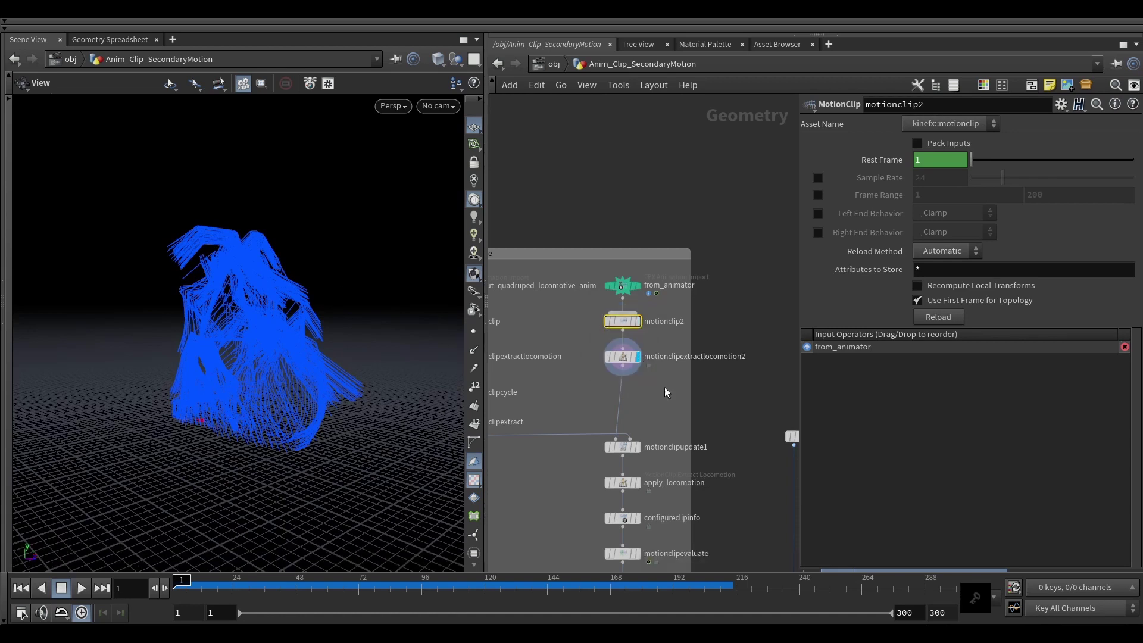
Step: Show the parameters of the motionclipextractlocomotion2 node and inspect its locomotion at the skeleton's base
{"action": "left_click", "coordinate": [615, 357]}
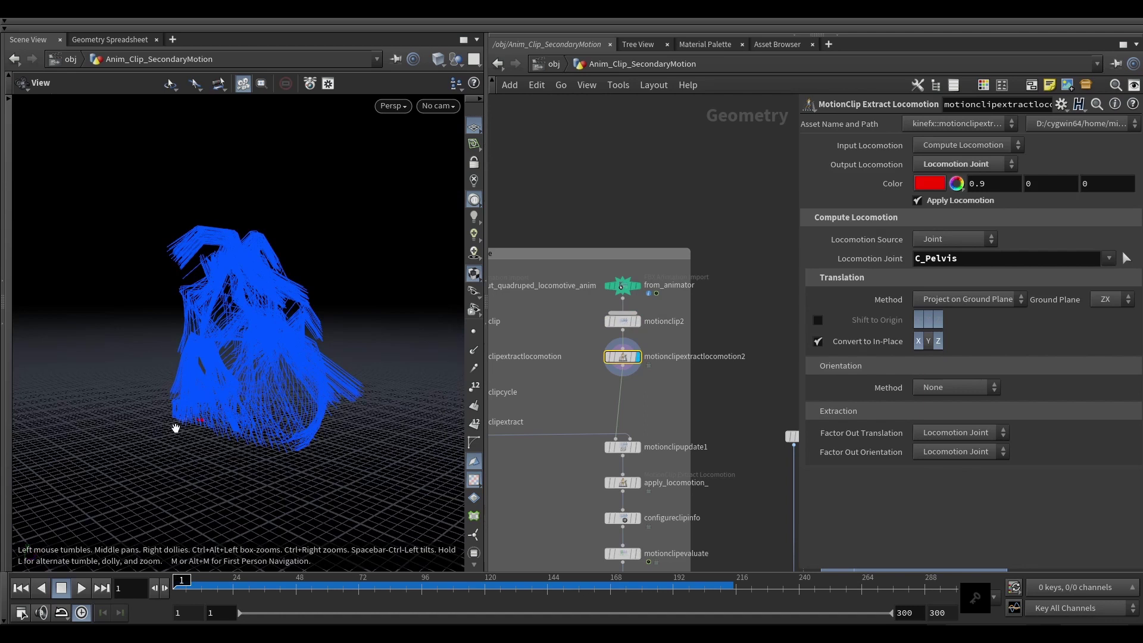
{"action": "left_click_drag", "start_coordinate": [176, 428], "coordinate": [232, 387]}
{"action": "scroll", "coordinate": [667, 401], "scroll_direction": "down", "scroll_amount": 1}
Step: Display the motionclipupdate1 node's output and show its parameters
{"action": "middle_click_drag", "start_coordinate": [663, 405], "coordinate": [683, 366]}
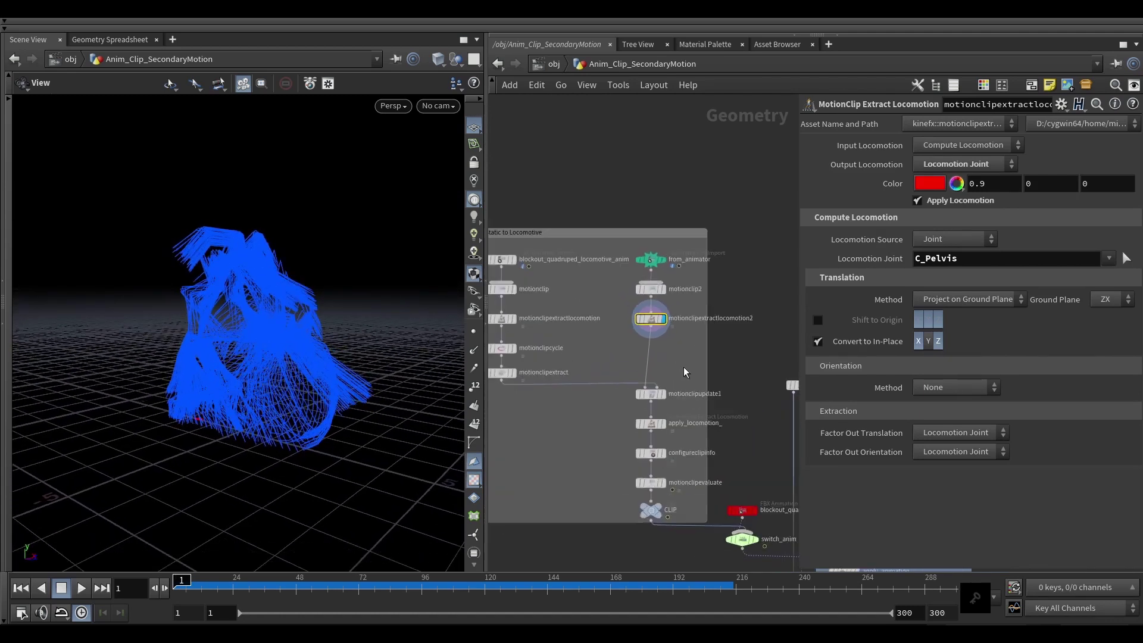
{"action": "scroll", "coordinate": [684, 368], "scroll_direction": "up", "scroll_amount": 1}
{"action": "left_click", "coordinate": [658, 399]}
{"action": "left_click_drag", "start_coordinate": [679, 365], "coordinate": [653, 403]}
{"action": "left_click", "coordinate": [653, 407]}
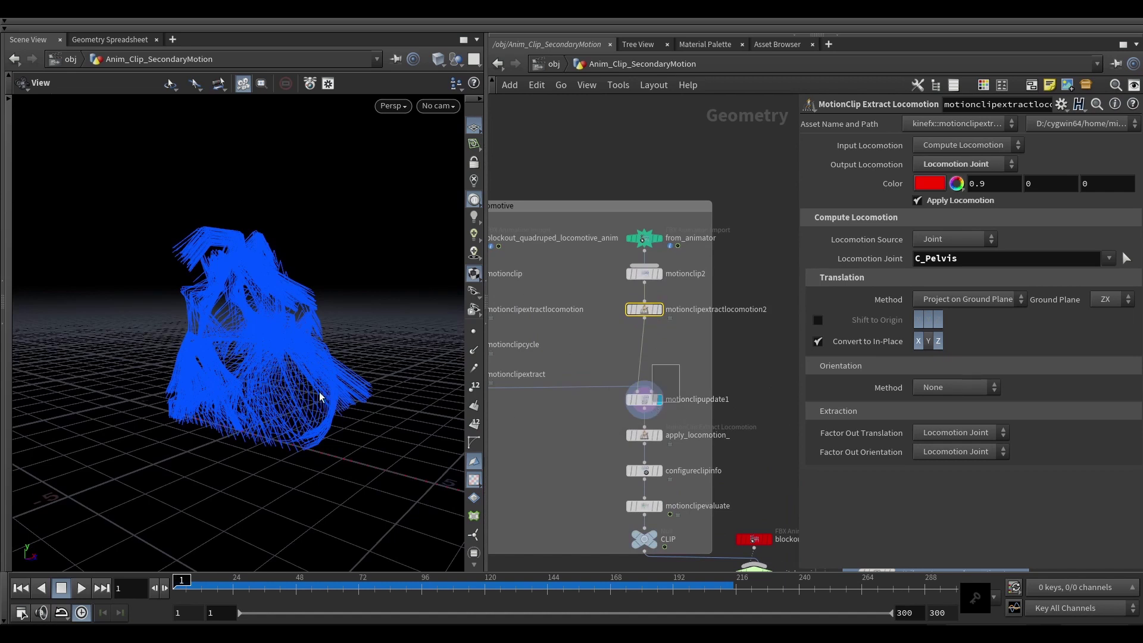
{"action": "scroll", "coordinate": [530, 373], "scroll_direction": "down", "scroll_amount": 2}
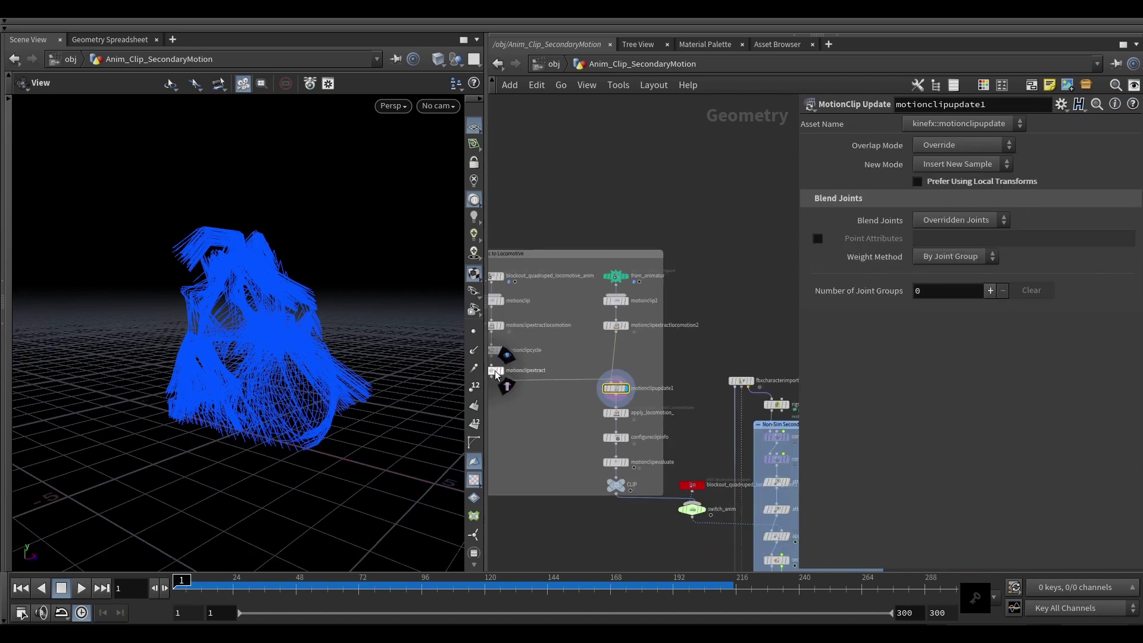
Step: Display the apply_locomotion_ node's output, inspect the skeleton samples along the walking path, and show the configureclipinfo node's parameters
{"action": "scroll", "coordinate": [264, 364], "scroll_direction": "down", "scroll_amount": 3}
{"action": "middle_click_drag", "start_coordinate": [264, 364], "coordinate": [244, 366]}
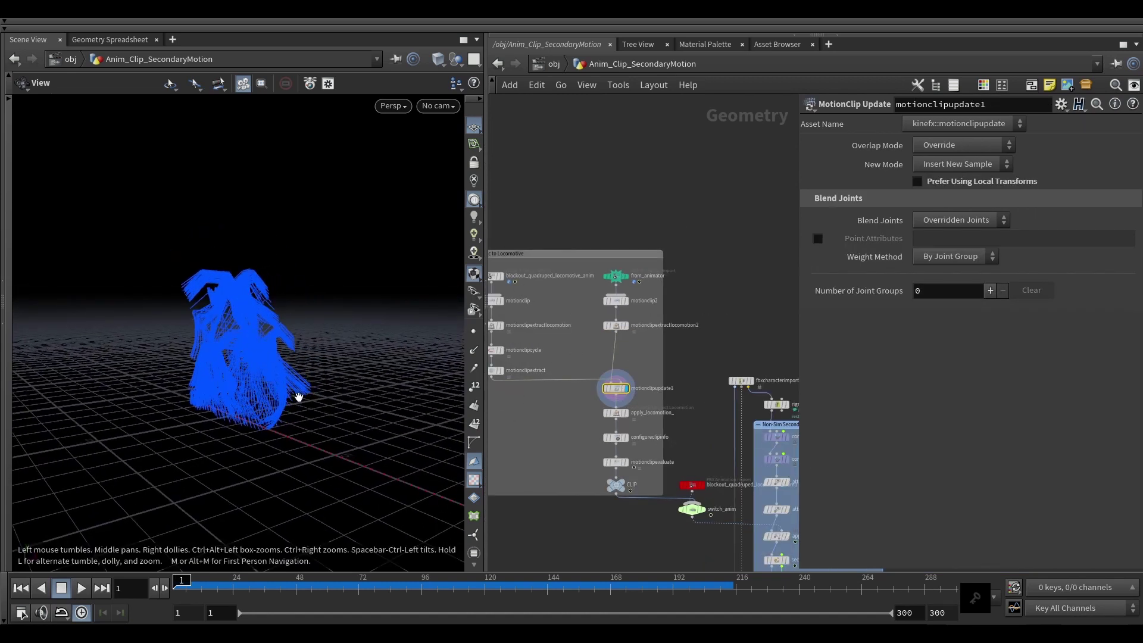
{"action": "scroll", "coordinate": [630, 421], "scroll_direction": "up", "scroll_amount": 3}
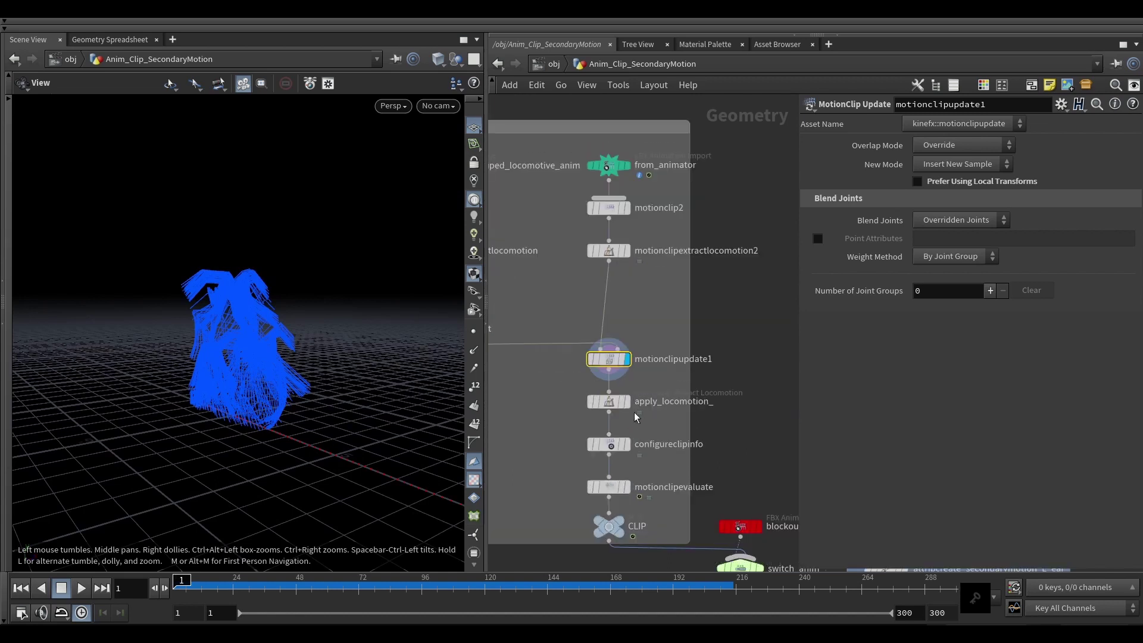
{"action": "left_click", "coordinate": [626, 401]}
{"action": "left_click", "coordinate": [612, 403]}
{"action": "right_click_drag", "start_coordinate": [262, 390], "coordinate": [200, 386]}
{"action": "middle_click_drag", "start_coordinate": [200, 386], "coordinate": [206, 387]}
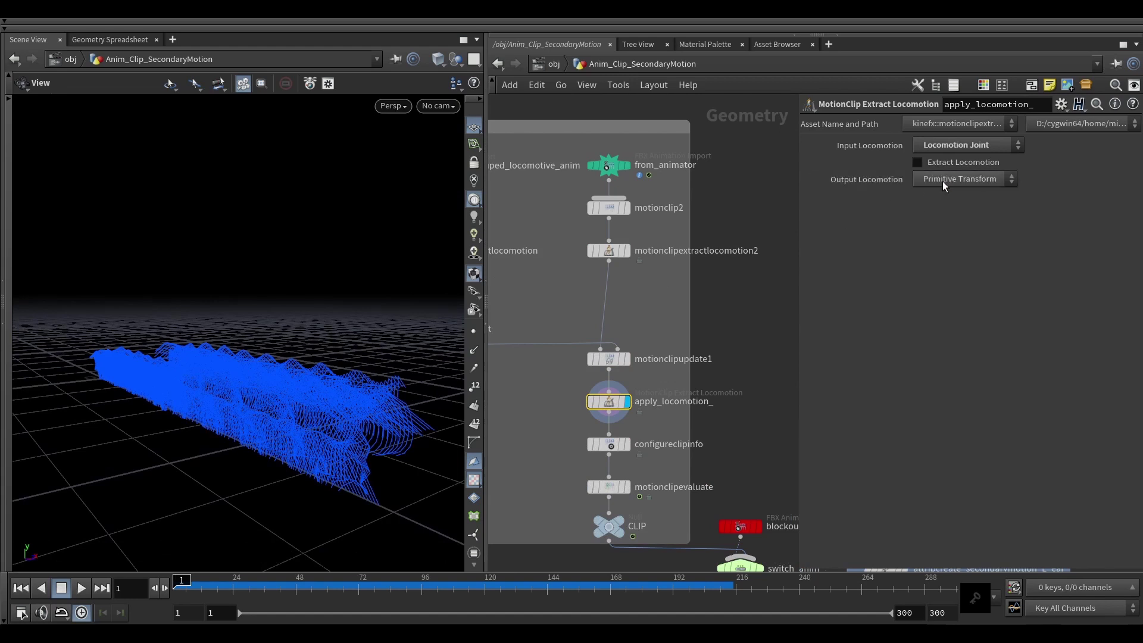
{"action": "mouse_move", "coordinate": [286, 417]}
{"action": "left_mouse_down"}
{"action": "mouse_move", "coordinate": [298, 421]}
{"action": "mouse_move", "coordinate": [299, 409]}
{"action": "mouse_move", "coordinate": [280, 410]}
{"action": "left_mouse_up"}
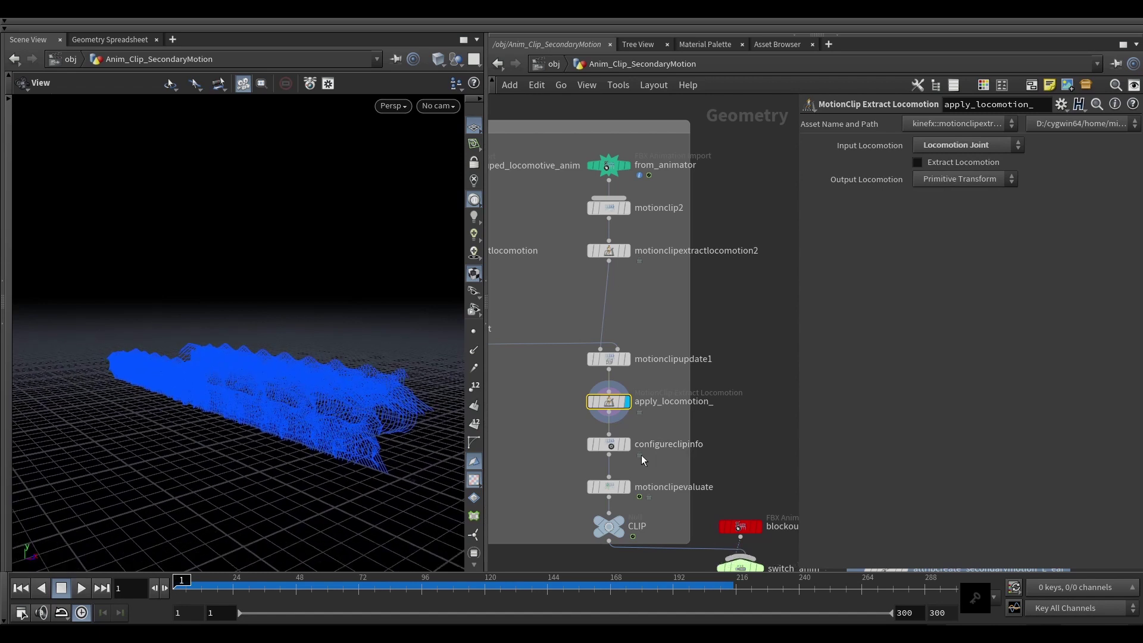
{"action": "left_click", "coordinate": [613, 444]}
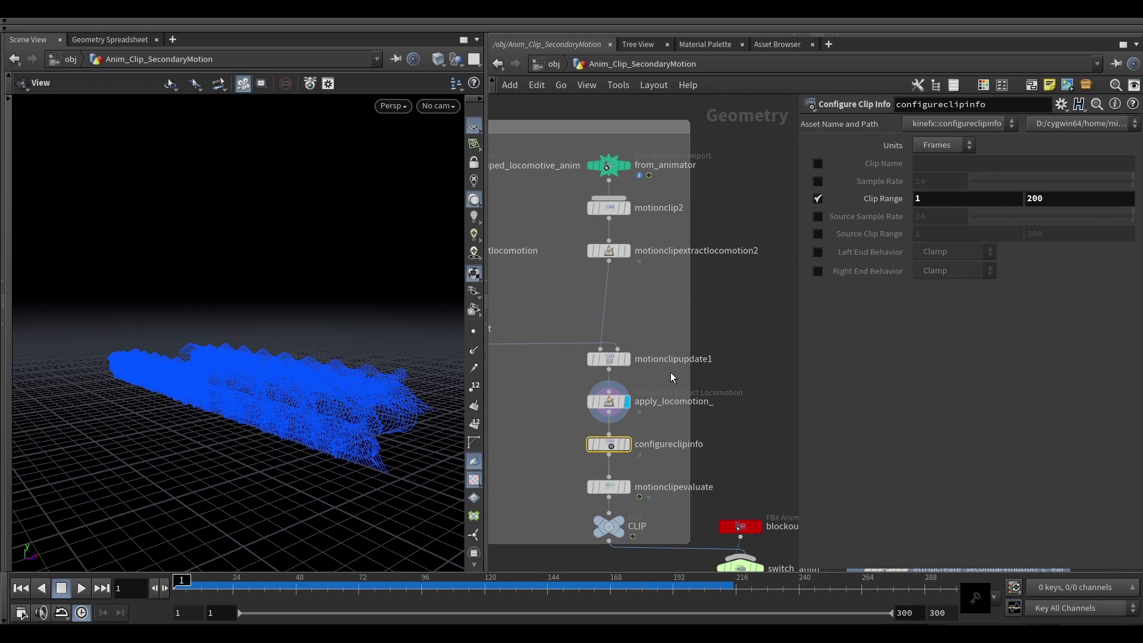
Step: Display the CLIP null's output and play the evaluated skeleton animation, returning the timeline to frame 1
{"action": "left_click", "coordinate": [608, 526]}
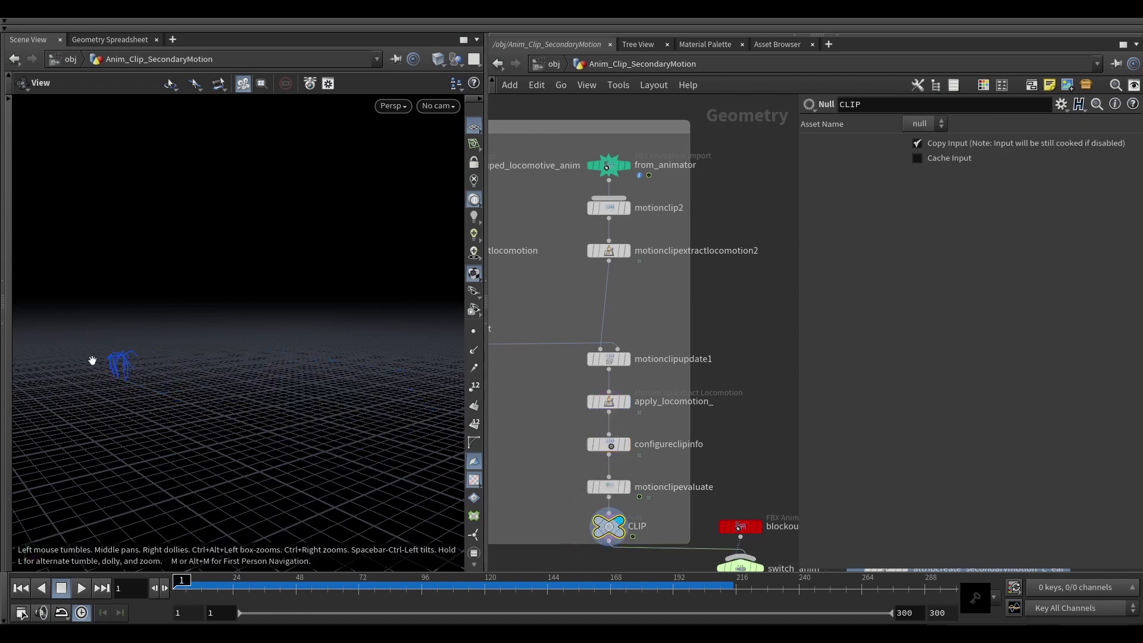
{"action": "left_click_drag", "start_coordinate": [228, 377], "coordinate": [174, 358]}
{"action": "key", "text": "Up"}
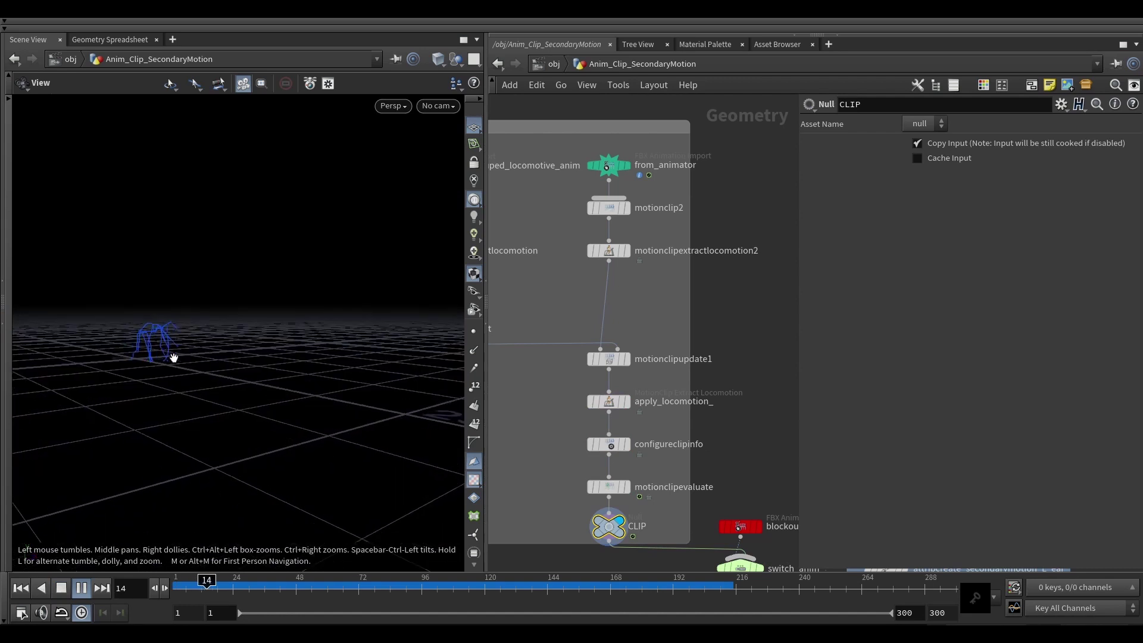
{"action": "mouse_move", "coordinate": [216, 347]}
{"action": "right_mouse_down"}
{"action": "mouse_move", "coordinate": [278, 357]}
{"action": "mouse_move", "coordinate": [206, 334]}
{"action": "right_mouse_up"}
{"action": "middle_click_drag", "start_coordinate": [286, 370], "coordinate": [225, 364]}
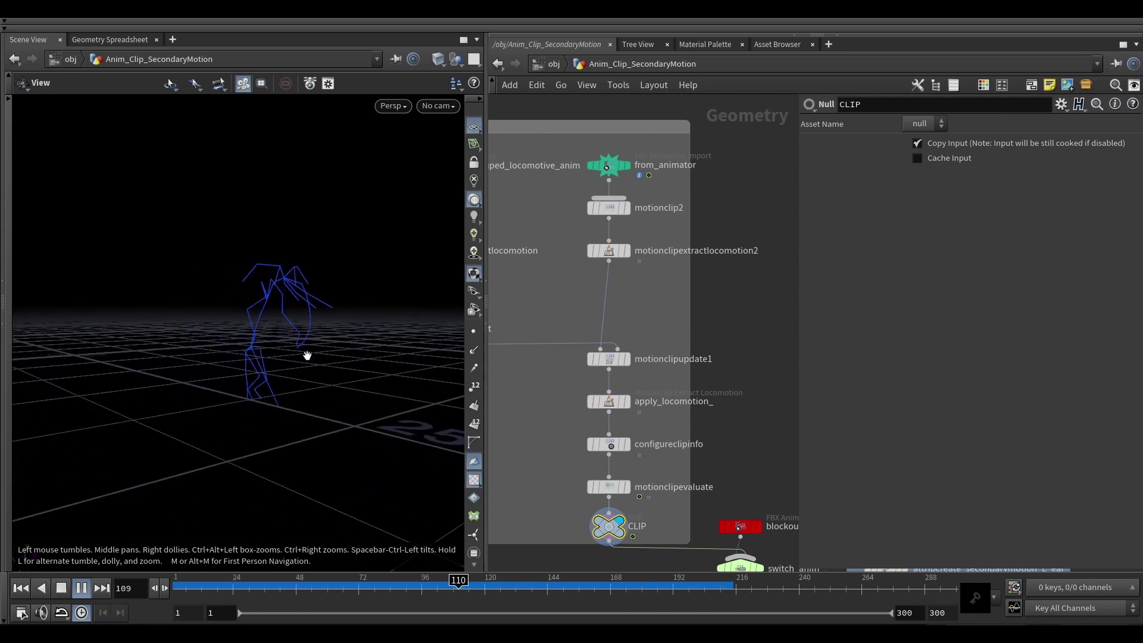
{"action": "left_click_drag", "start_coordinate": [307, 356], "coordinate": [205, 375]}
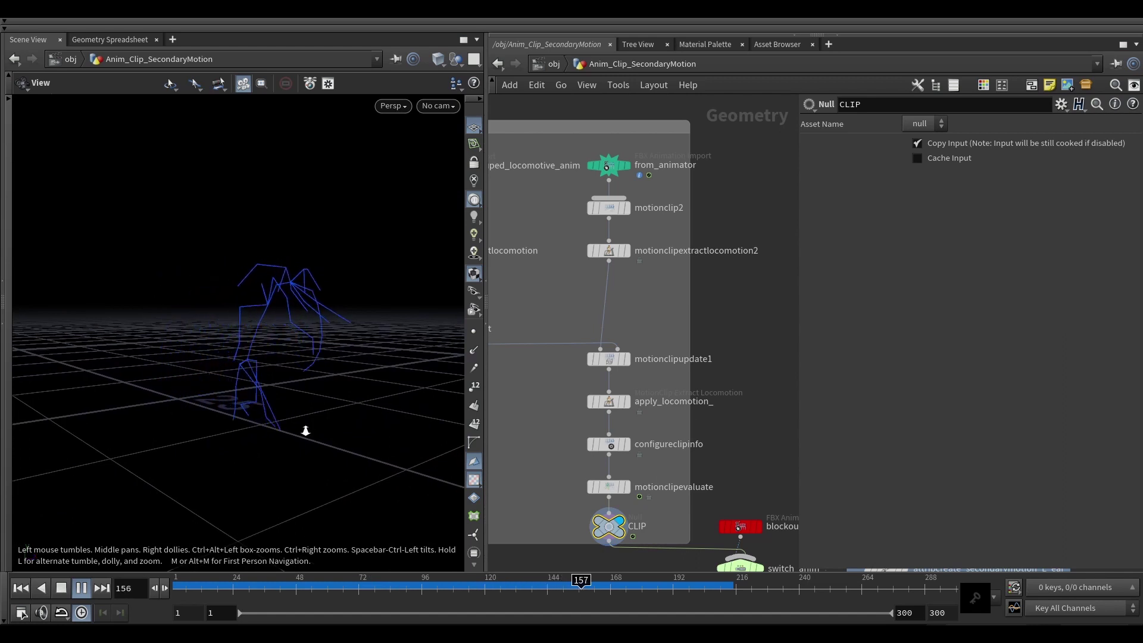
{"action": "right_click_drag", "start_coordinate": [305, 431], "coordinate": [262, 373]}
{"action": "left_click_drag", "start_coordinate": [342, 588], "coordinate": [175, 587]}
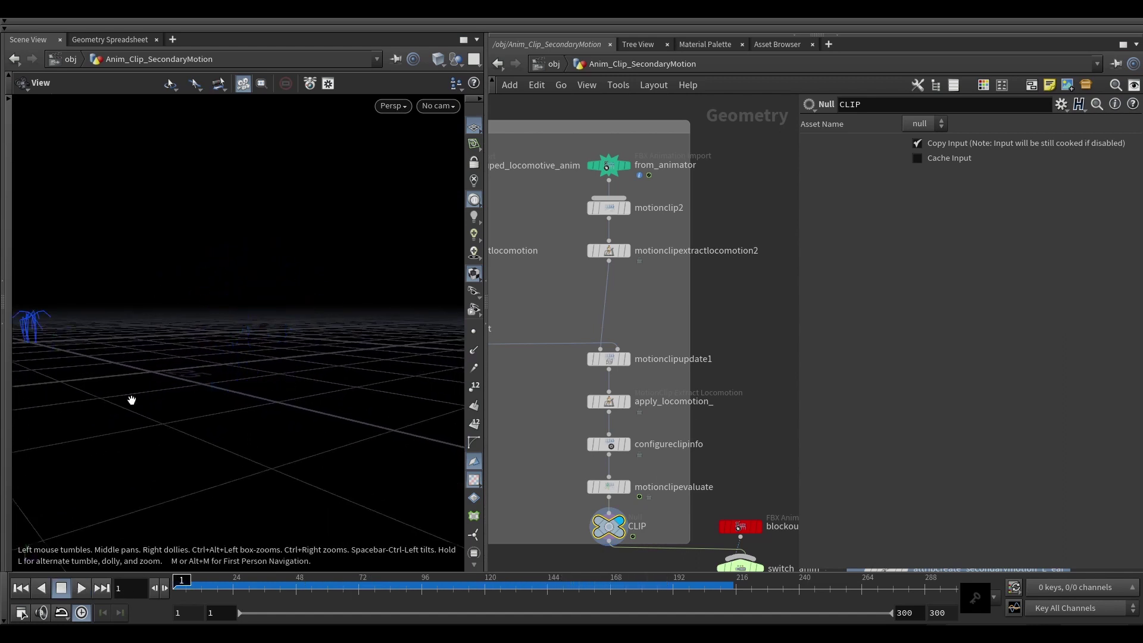
Step: Replay the CLIP skeleton animation from frame 1, following the skeleton along its path, and rewind to the first frame
{"action": "key", "text": "f"}
{"action": "left_click_drag", "start_coordinate": [229, 362], "coordinate": [553, 317]}
{"action": "right_click_drag", "start_coordinate": [271, 375], "coordinate": [227, 370]}
{"action": "middle_click_drag", "start_coordinate": [340, 349], "coordinate": [304, 355]}
{"action": "key", "text": "Up"}
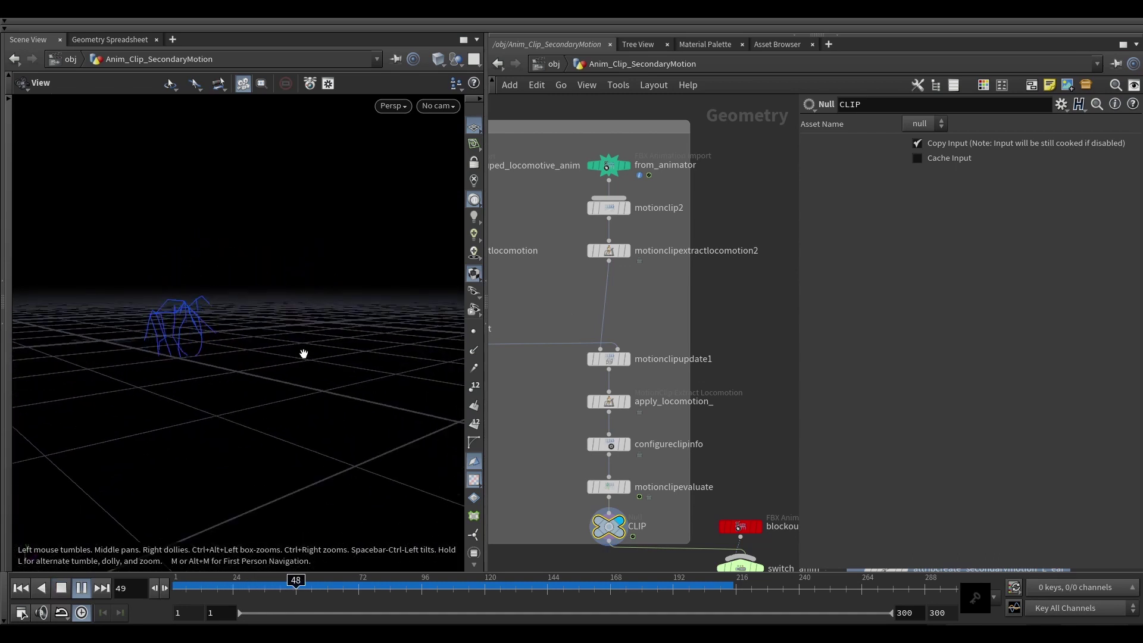
{"action": "left_click_drag", "start_coordinate": [304, 354], "coordinate": [212, 349]}
{"action": "left_click_drag", "start_coordinate": [322, 368], "coordinate": [308, 365]}
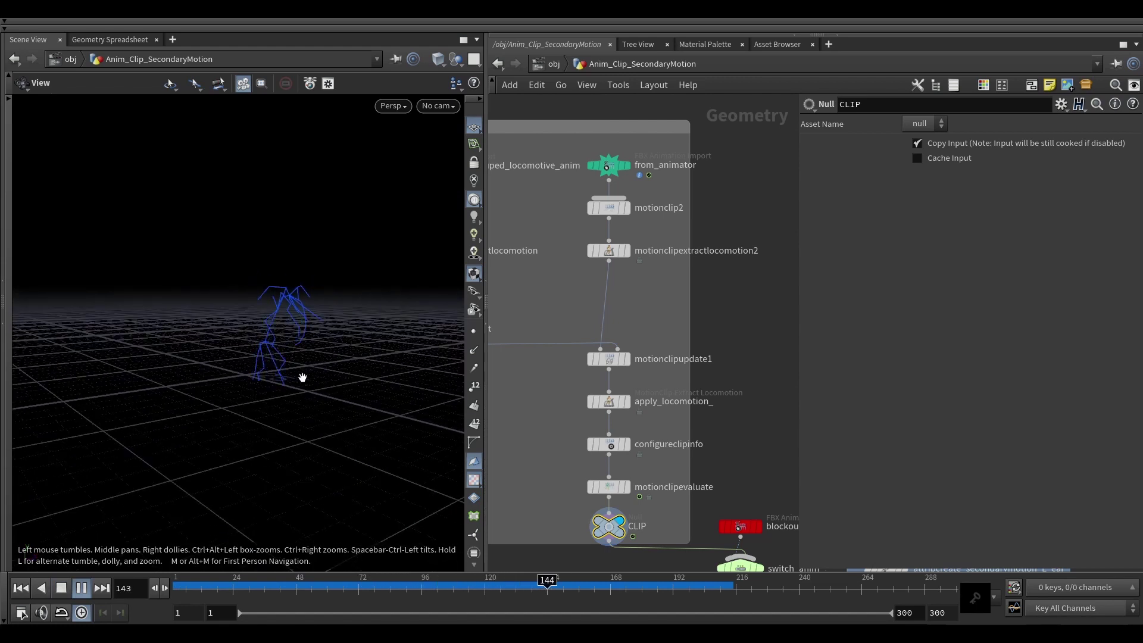
{"action": "key", "text": "Up"}
{"action": "left_click_drag", "start_coordinate": [282, 582], "coordinate": [116, 561]}
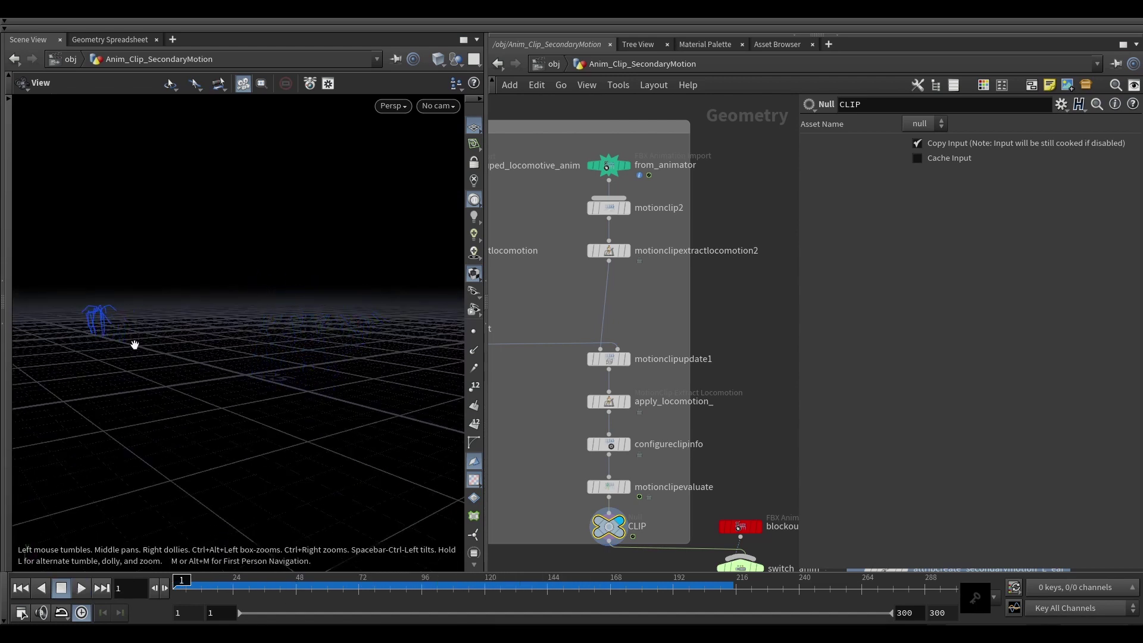
{"action": "key", "text": "f"}
Step: Display the red blockout_quadruped_locomotive_anim1 FBX import node, show its timing parameters and rewind its animation to frame 1
{"action": "scroll", "coordinate": [694, 348], "scroll_direction": "down", "scroll_amount": 3}
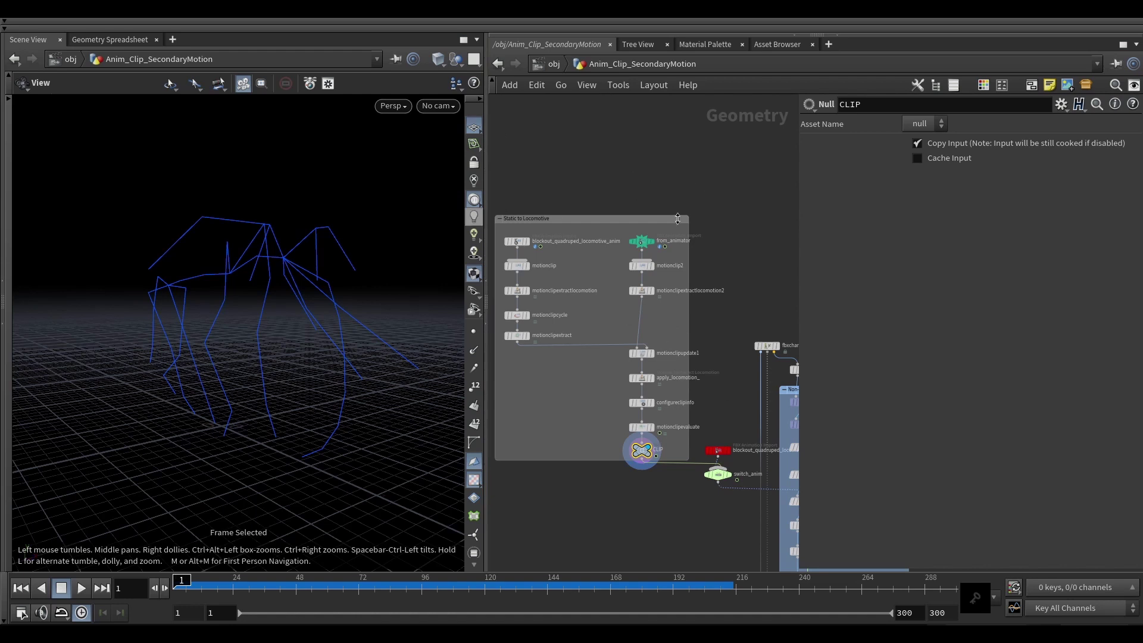
{"action": "scroll", "coordinate": [698, 320], "scroll_direction": "down", "scroll_amount": 1}
{"action": "middle_click_drag", "start_coordinate": [713, 348], "coordinate": [651, 260]}
{"action": "scroll", "coordinate": [626, 352], "scroll_direction": "up", "scroll_amount": 3}
{"action": "left_click", "coordinate": [613, 315]}
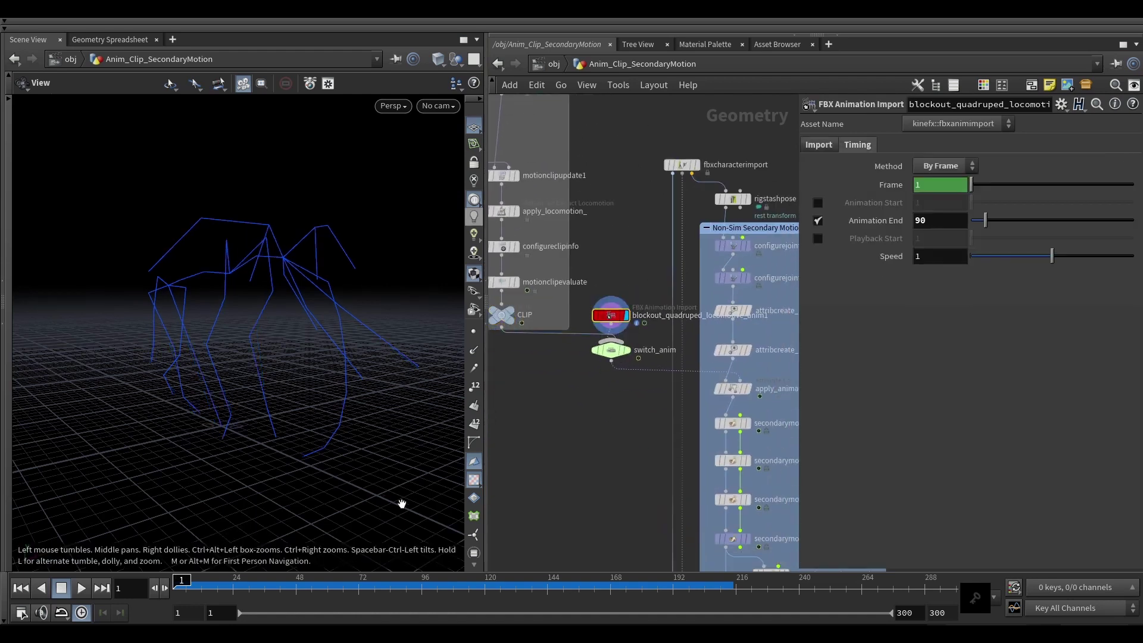
{"action": "left_click", "coordinate": [206, 580]}
{"action": "left_click_drag", "start_coordinate": [206, 582], "coordinate": [174, 583]}
Step: Display the OUT node's skinned elephant, play its secondary motion animation and return to frame 1
{"action": "scroll", "coordinate": [625, 390], "scroll_direction": "down", "scroll_amount": 3}
{"action": "middle_click_drag", "start_coordinate": [631, 411], "coordinate": [614, 398]}
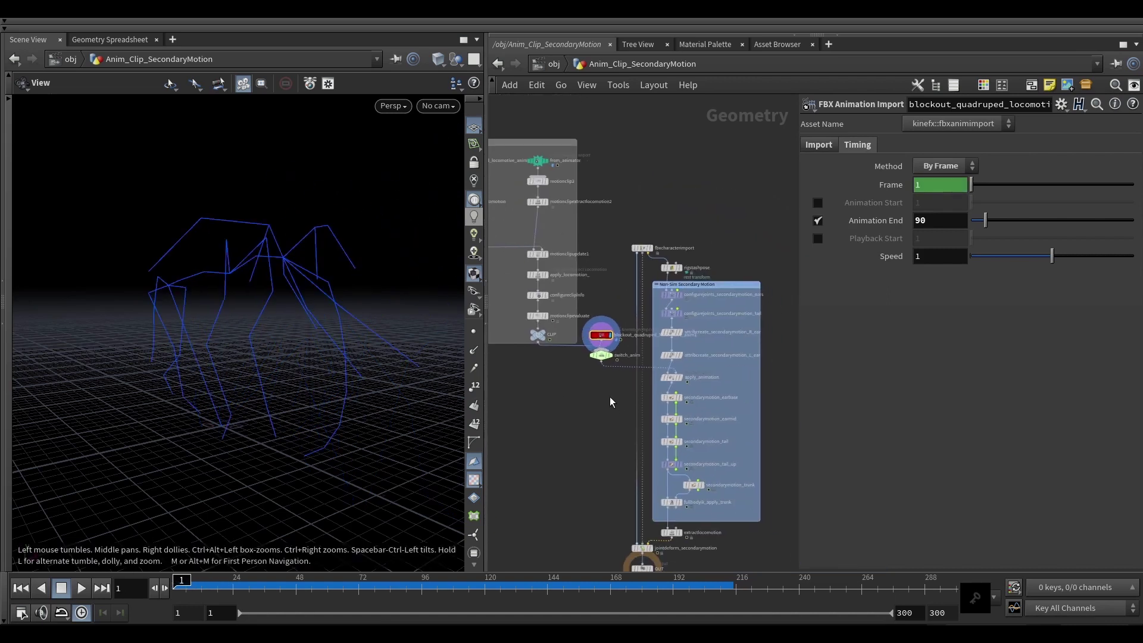
{"action": "middle_click_drag", "start_coordinate": [617, 416], "coordinate": [612, 378]}
{"action": "scroll", "coordinate": [658, 536], "scroll_direction": "up", "scroll_amount": 3}
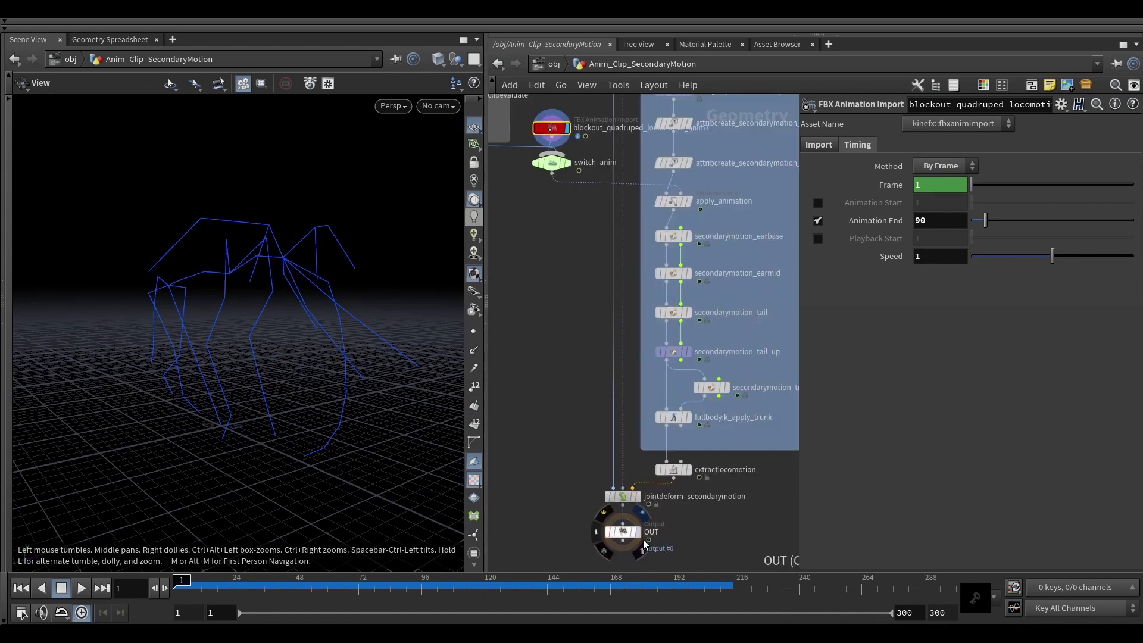
{"action": "left_click", "coordinate": [640, 539]}
{"action": "right_click_drag", "start_coordinate": [283, 397], "coordinate": [280, 370]}
{"action": "left_click_drag", "start_coordinate": [280, 370], "coordinate": [263, 345]}
{"action": "key", "text": "Up"}
{"action": "right_click_drag", "start_coordinate": [263, 345], "coordinate": [250, 358]}
{"action": "left_click_drag", "start_coordinate": [250, 357], "coordinate": [240, 341]}
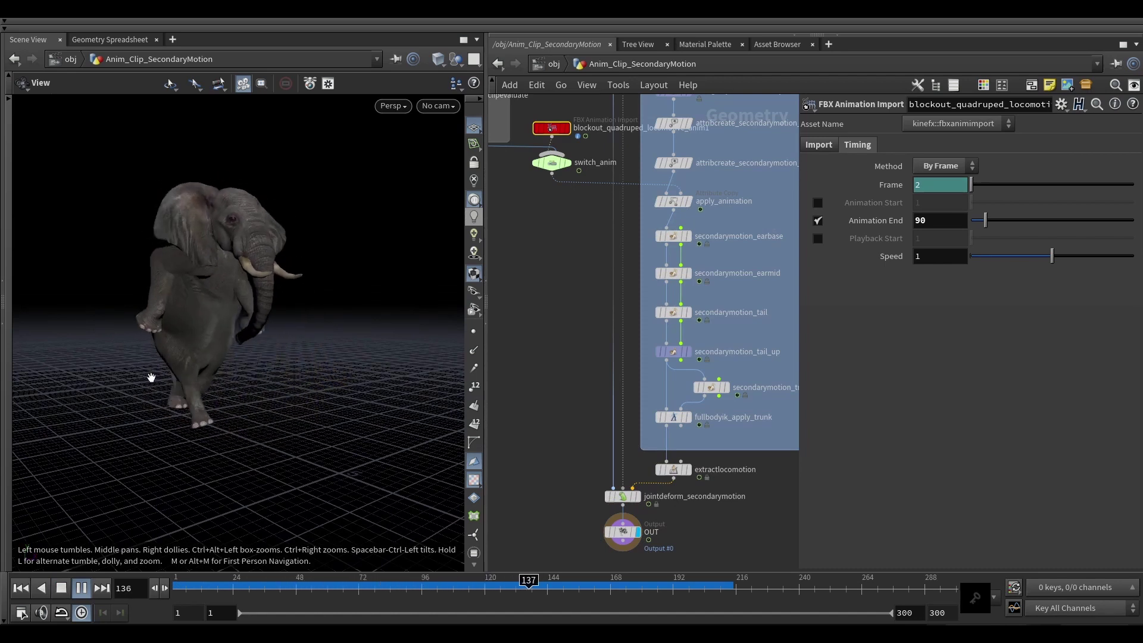
{"action": "middle_click_drag", "start_coordinate": [225, 323], "coordinate": [235, 341]}
{"action": "key", "text": "Up"}
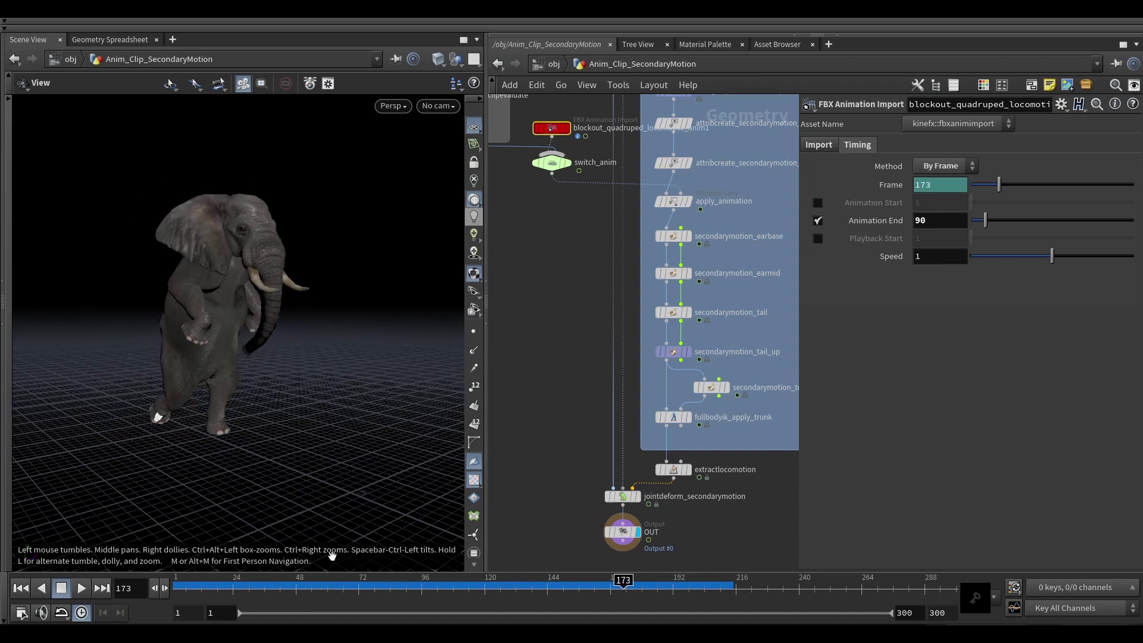
{"action": "left_click_drag", "start_coordinate": [322, 586], "coordinate": [173, 390]}
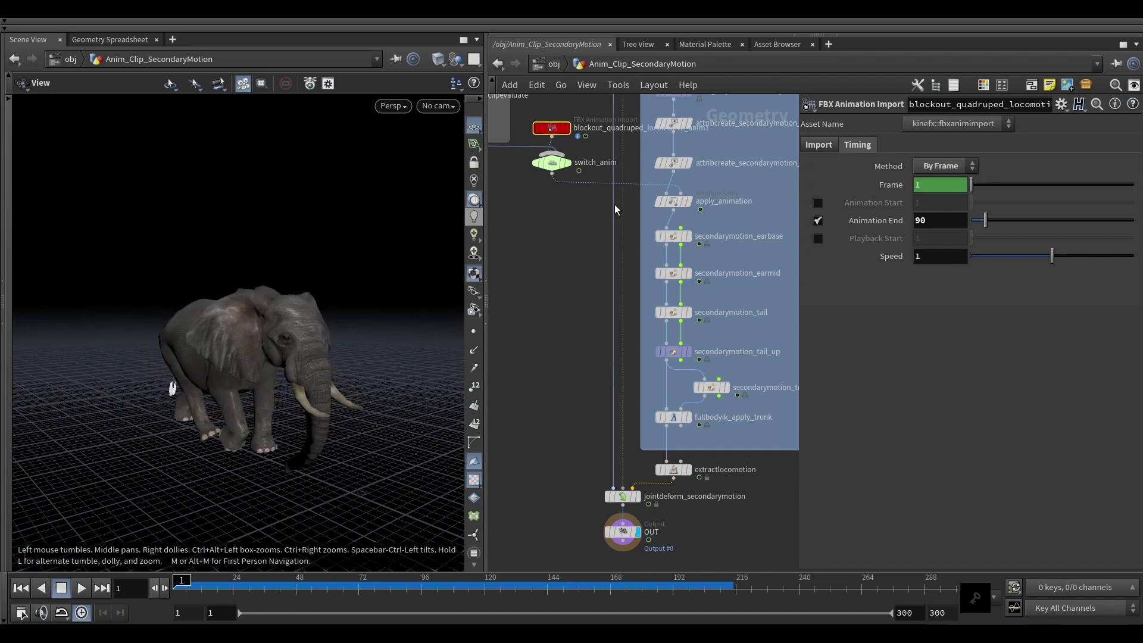
Step: Set the switch_anim node's Select Input to 0, play the blockout walk on the elephant and rewind to frame 1
{"action": "left_click", "coordinate": [551, 162]}
{"action": "left_click_drag", "start_coordinate": [988, 146], "coordinate": [971, 146]}
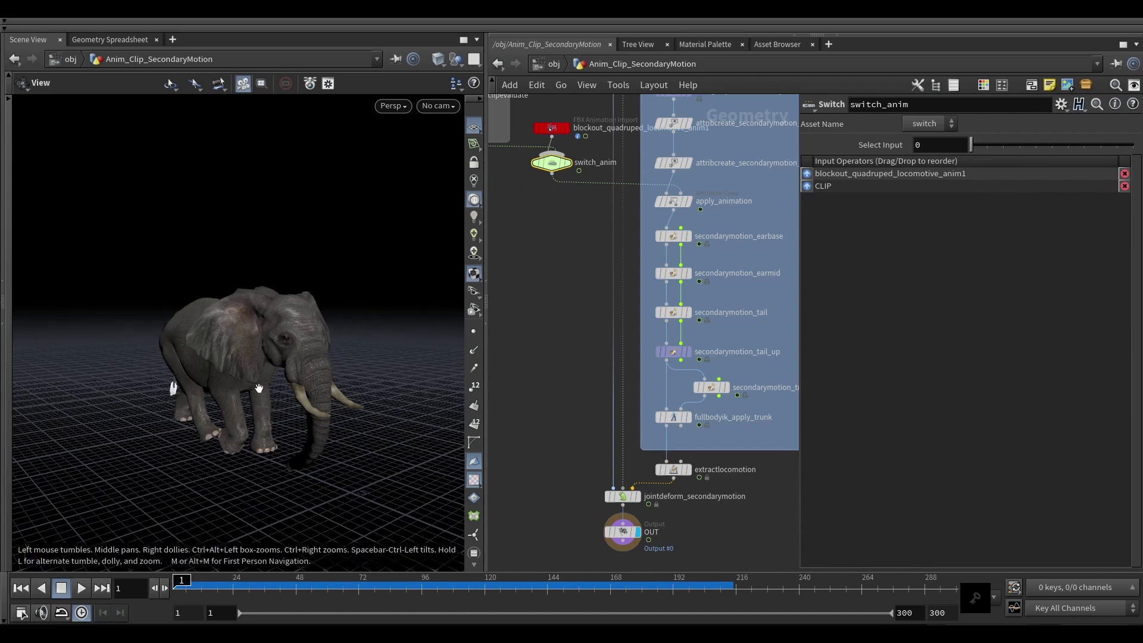
{"action": "key", "text": "Up"}
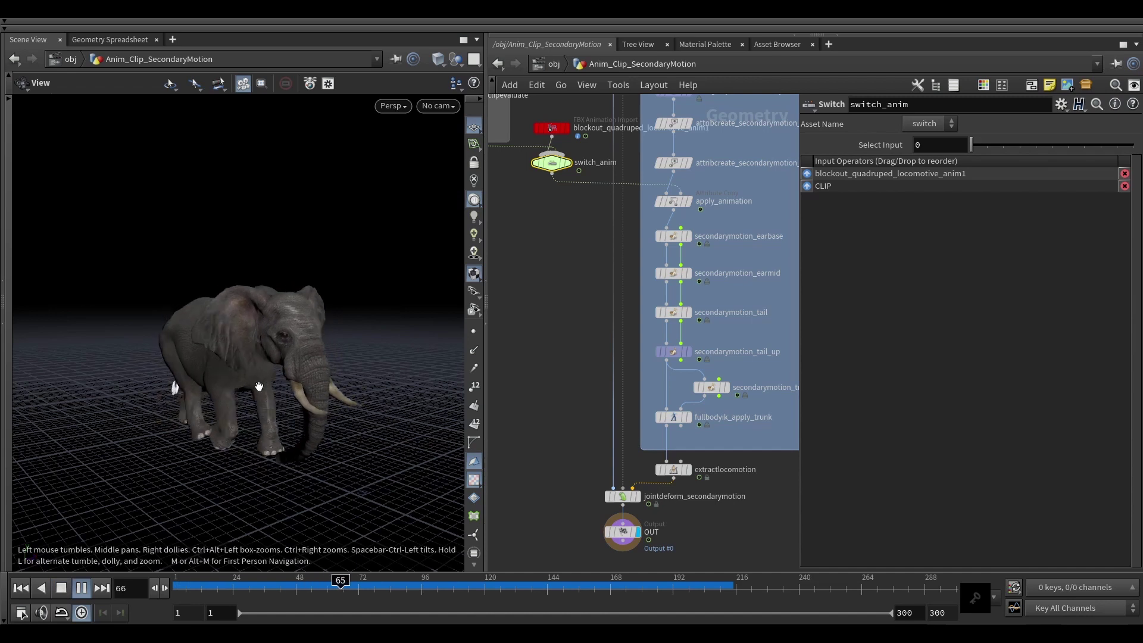
{"action": "key", "text": "Up"}
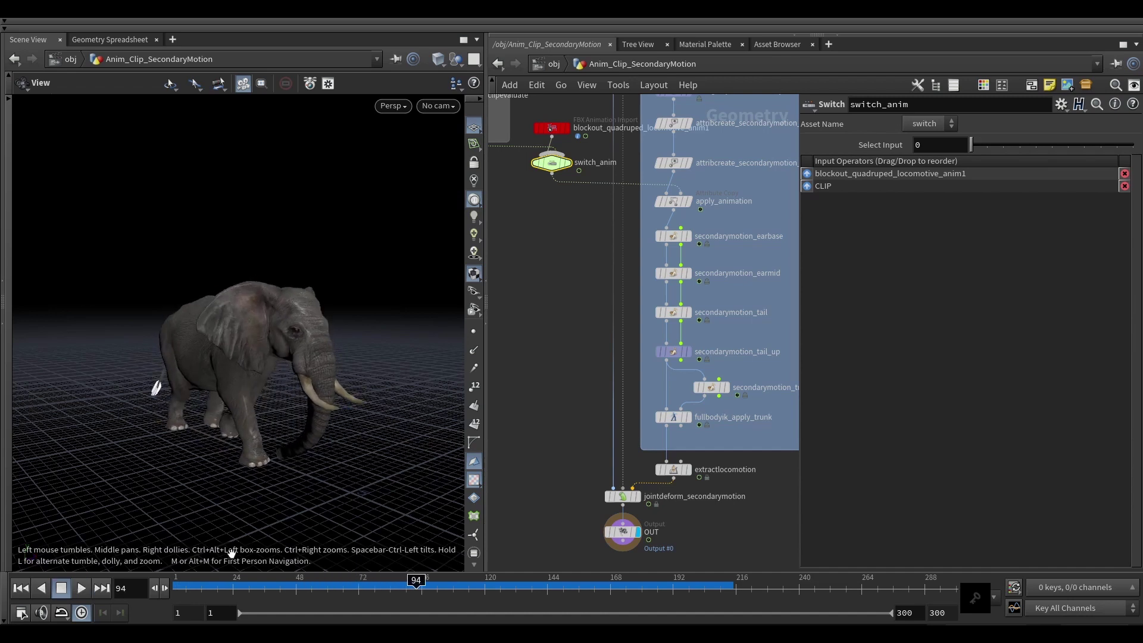
{"action": "left_click_drag", "start_coordinate": [231, 581], "coordinate": [95, 564]}
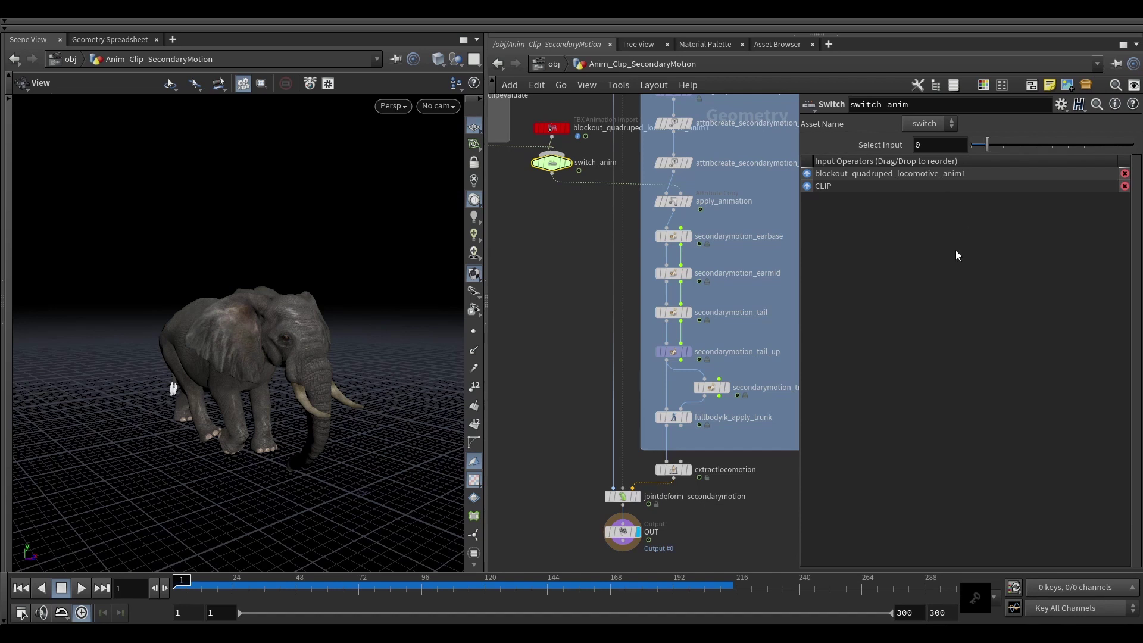
Step: Restore the switch_anim node's Select Input to 1 and bring the Non-Sim Secondary Motion network box into focus
{"action": "key", "text": "ctrl+z"}
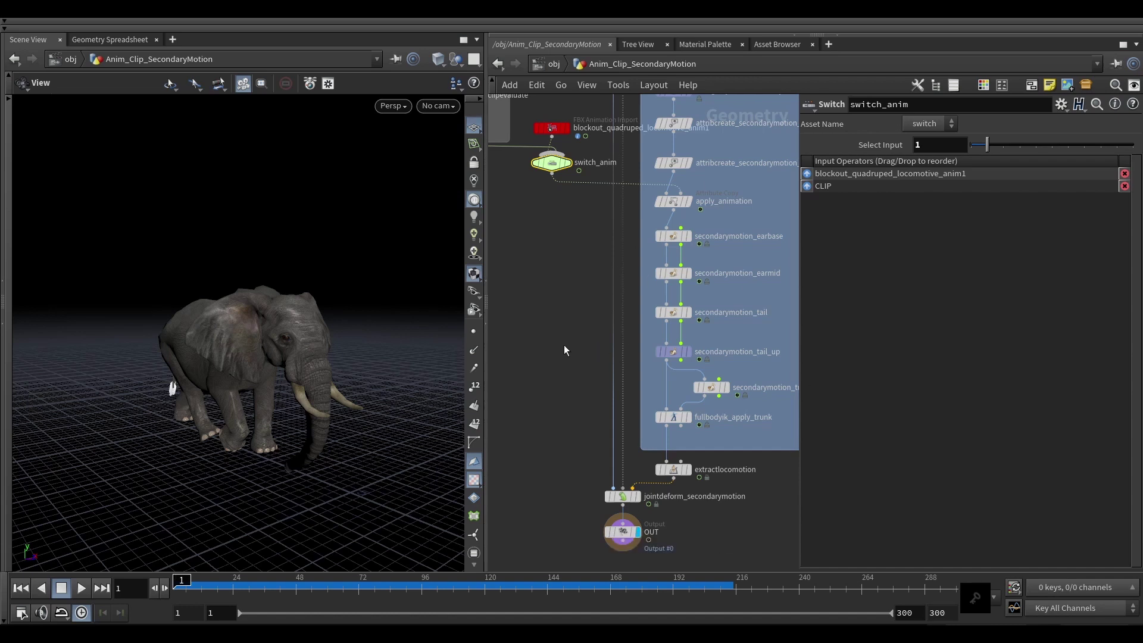
{"action": "scroll", "coordinate": [575, 307], "scroll_direction": "down", "scroll_amount": 3}
{"action": "middle_click_drag", "start_coordinate": [581, 290], "coordinate": [575, 324]}
{"action": "scroll", "coordinate": [657, 204], "scroll_direction": "up", "scroll_amount": 3}
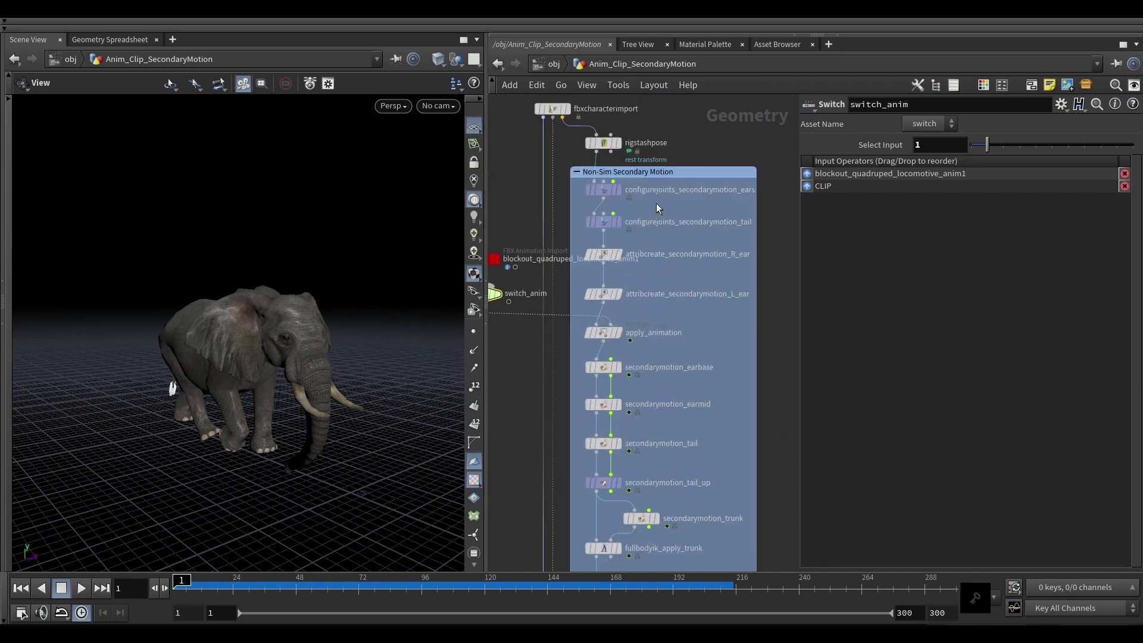
{"action": "middle_click_drag", "start_coordinate": [640, 203], "coordinate": [635, 198]}
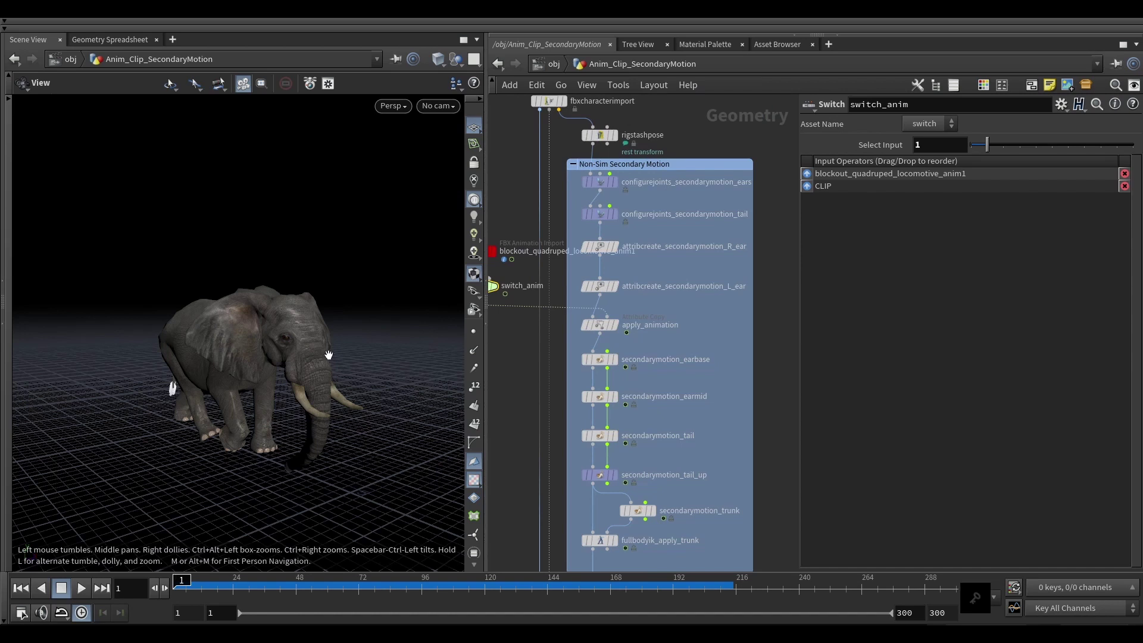
Step: Play the CLIP animation on the elephant, stop it and step to frame 85 to examine the rearing pose closely
{"action": "key", "text": "Up"}
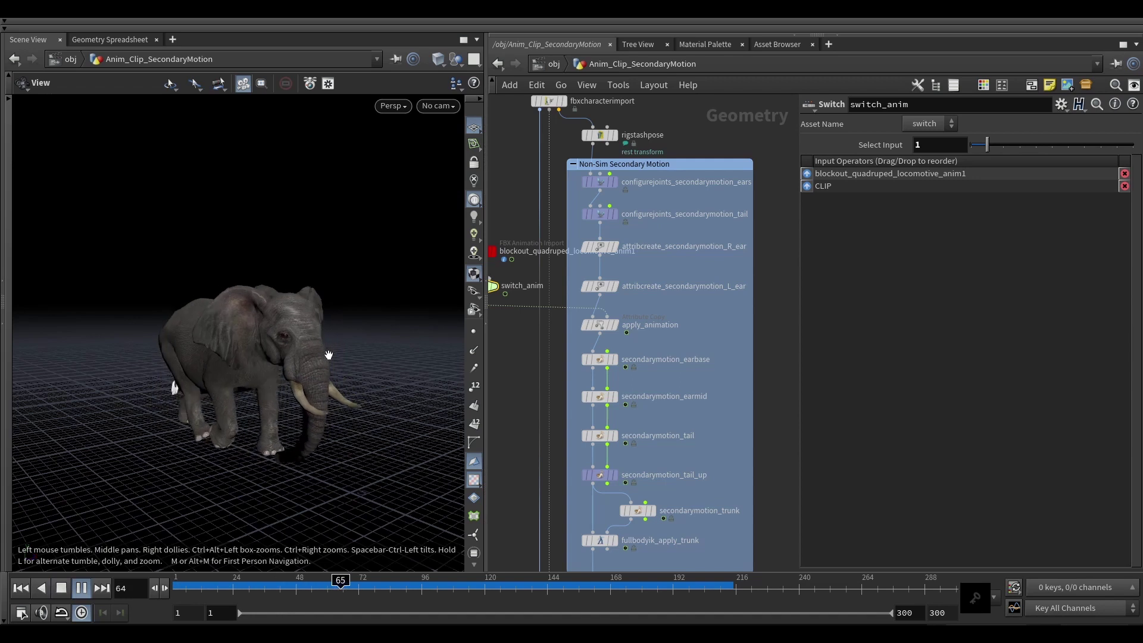
{"action": "key", "text": "Up"}
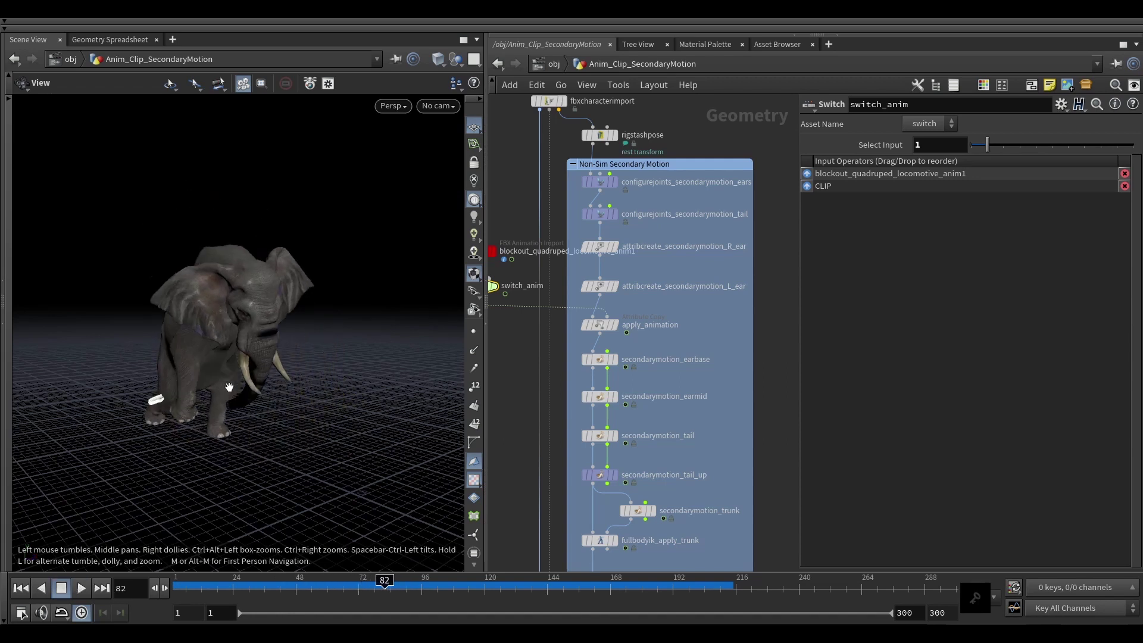
{"action": "key", "text": "Left"}
{"action": "key", "text": "Right"}
{"action": "key", "text": "Right"}
{"action": "key", "text": "Right"}
{"action": "key", "text": "Right"}
{"action": "key", "text": "Right"}
{"action": "key", "text": "Right"}
{"action": "key", "text": "Right"}
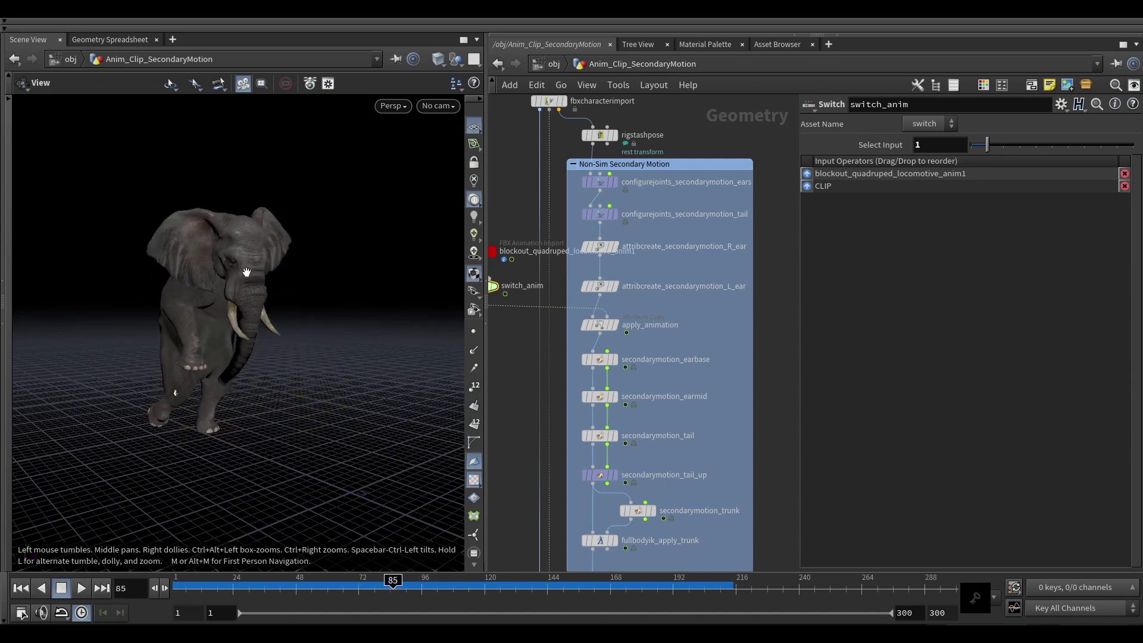
{"action": "scroll", "coordinate": [197, 285], "scroll_direction": "up", "scroll_amount": 1}
{"action": "scroll", "coordinate": [259, 286], "scroll_direction": "up", "scroll_amount": 1}
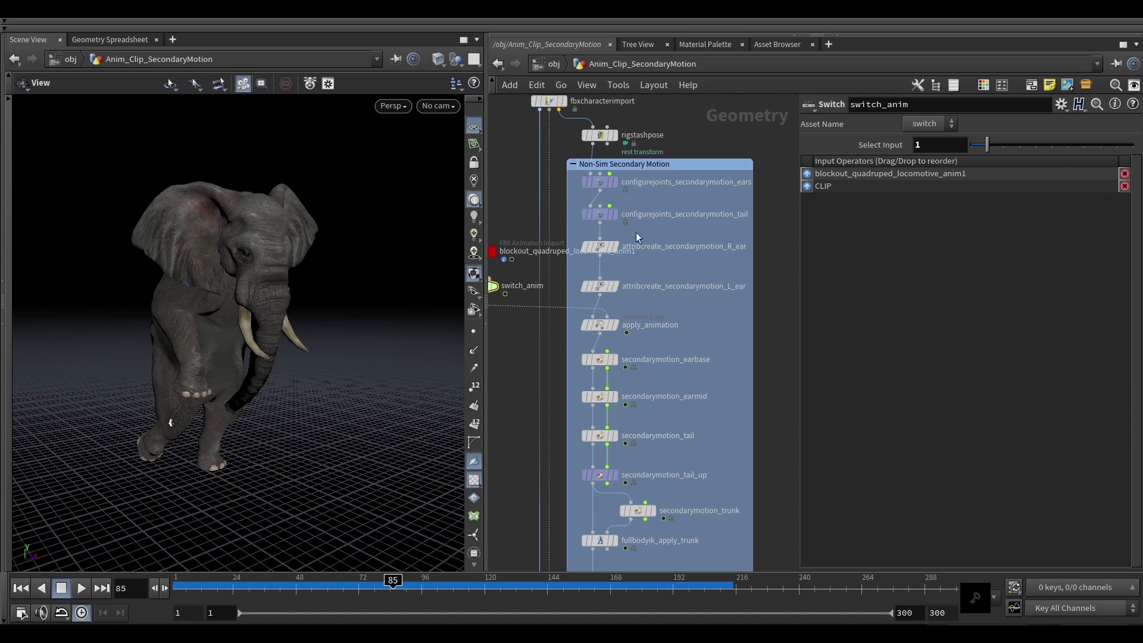
Step: Show the joint limits of the ears and tail configurejoints_secondarymotion nodes and inspect the elephant's tail from behind at frame 84
{"action": "left_click", "coordinate": [601, 182]}
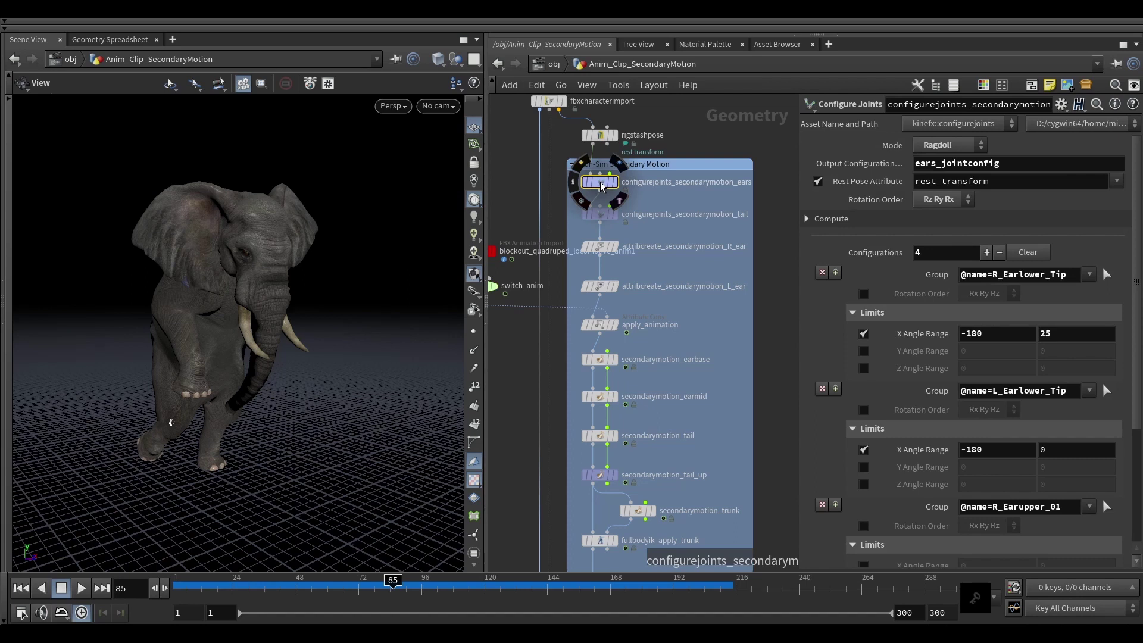
{"action": "left_click", "coordinate": [586, 215]}
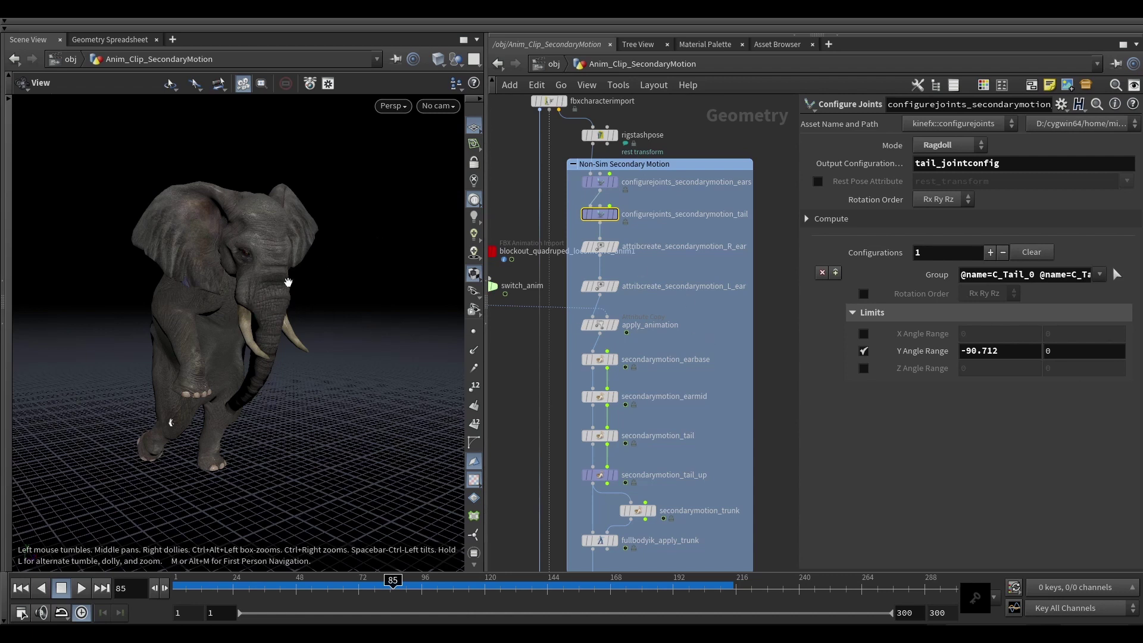
{"action": "left_click_drag", "start_coordinate": [291, 285], "coordinate": [276, 327]}
{"action": "mouse_move", "coordinate": [394, 581]}
{"action": "left_mouse_down"}
{"action": "mouse_move", "coordinate": [363, 582]}
{"action": "mouse_move", "coordinate": [390, 582]}
{"action": "left_mouse_up"}
{"action": "left_click_drag", "start_coordinate": [237, 333], "coordinate": [209, 386]}
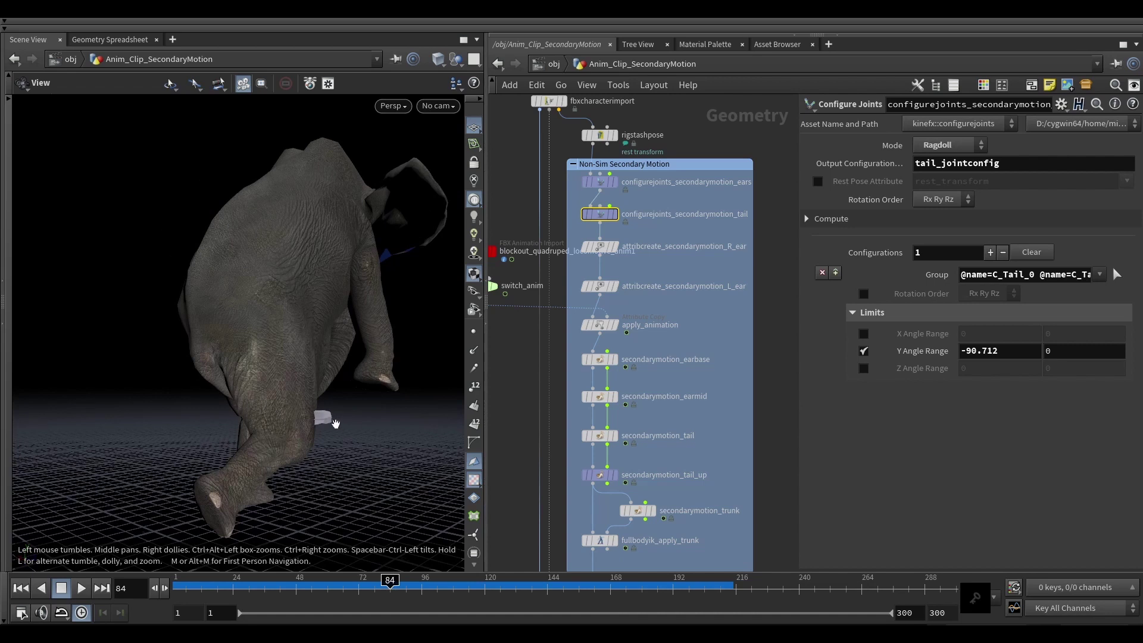
{"action": "left_click_drag", "start_coordinate": [335, 423], "coordinate": [268, 380]}
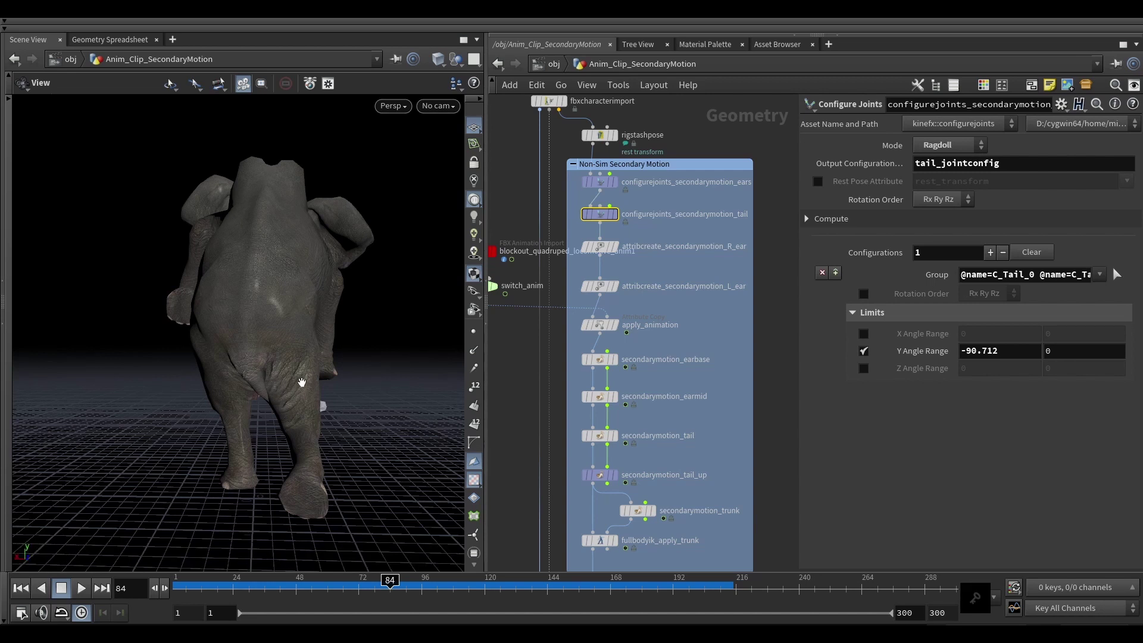
Step: Bypass the configurejoints_secondarymotion_tail node and inspect the elephant's tail from behind around frame 87
{"action": "mouse_move", "coordinate": [587, 206]}
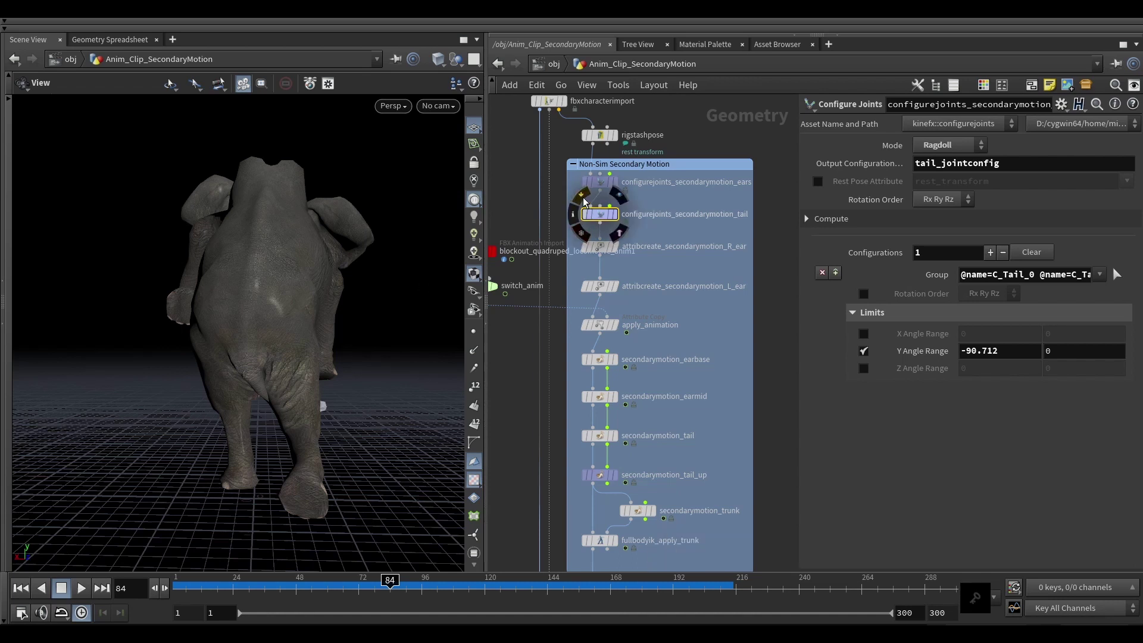
{"action": "left_click", "coordinate": [585, 202]}
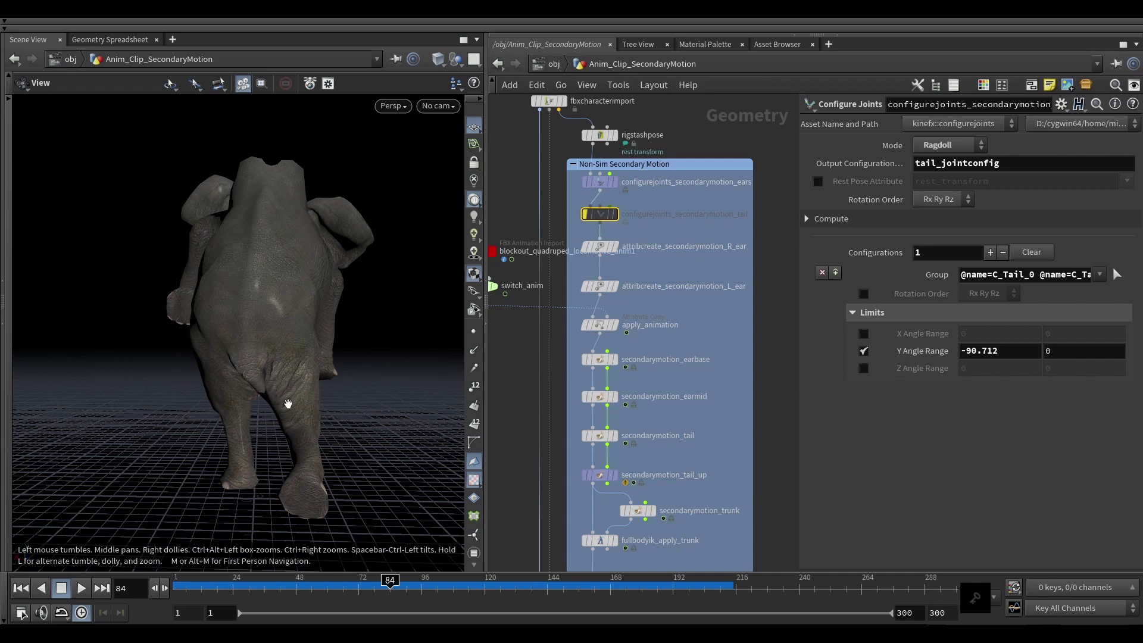
{"action": "mouse_move", "coordinate": [269, 405]}
{"action": "left_mouse_down"}
{"action": "mouse_move", "coordinate": [266, 383]}
{"action": "mouse_move", "coordinate": [212, 387]}
{"action": "mouse_move", "coordinate": [302, 388]}
{"action": "mouse_move", "coordinate": [276, 408]}
{"action": "mouse_move", "coordinate": [241, 345]}
{"action": "mouse_move", "coordinate": [225, 384]}
{"action": "mouse_move", "coordinate": [256, 372]}
{"action": "mouse_move", "coordinate": [332, 378]}
{"action": "mouse_move", "coordinate": [191, 393]}
{"action": "mouse_move", "coordinate": [326, 416]}
{"action": "mouse_move", "coordinate": [255, 301]}
{"action": "mouse_move", "coordinate": [275, 330]}
{"action": "mouse_move", "coordinate": [271, 407]}
{"action": "left_mouse_up"}
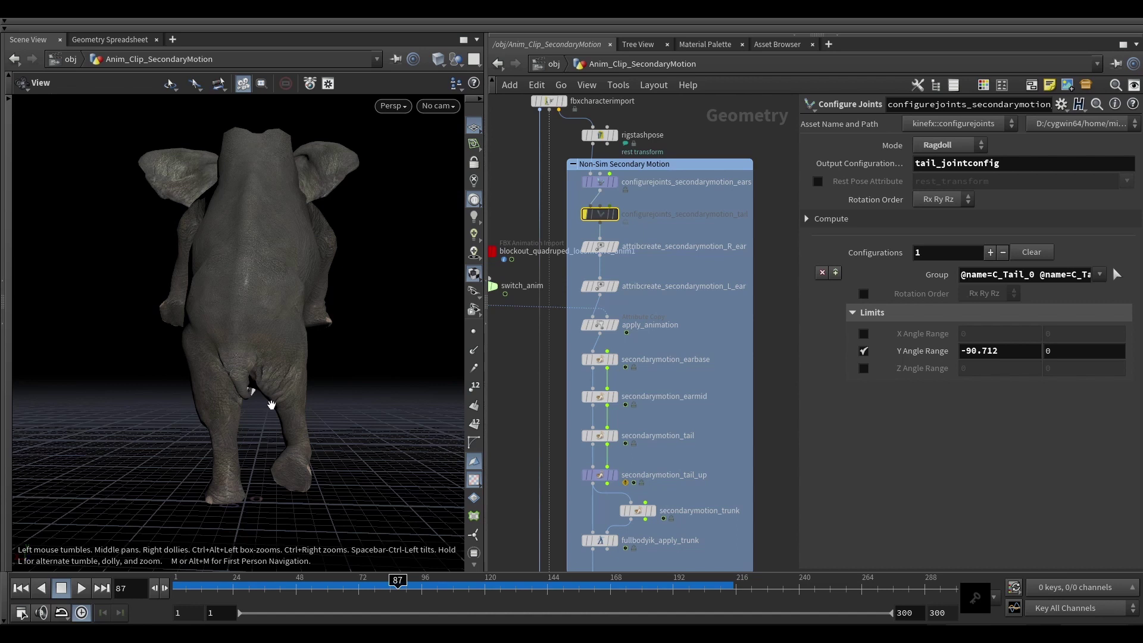
{"action": "left_click_drag", "start_coordinate": [271, 406], "coordinate": [269, 391]}
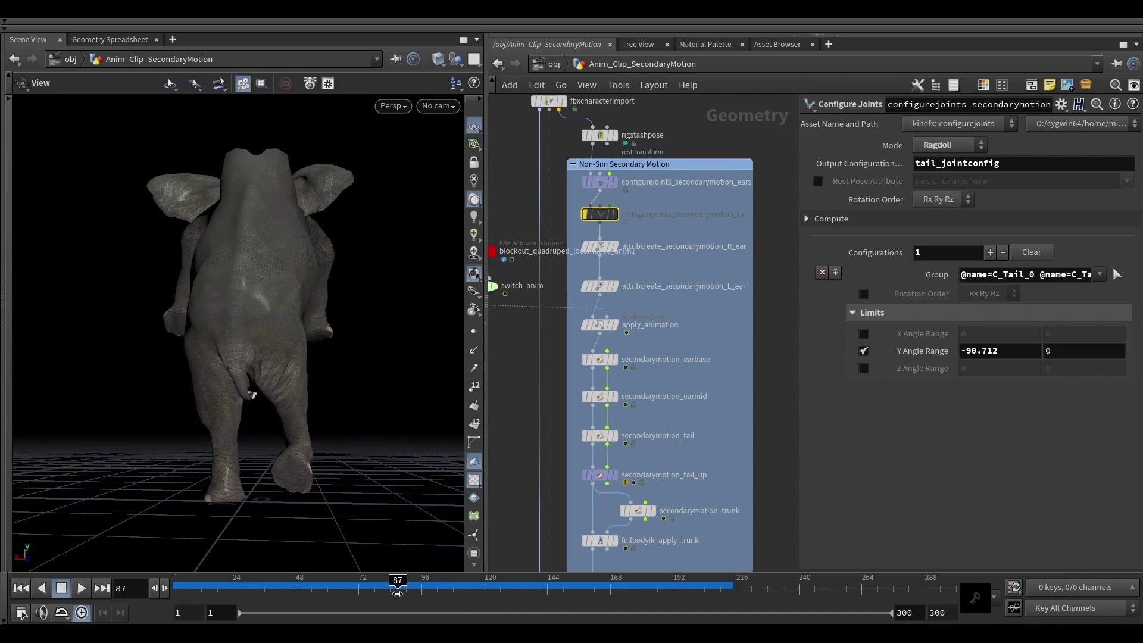
Step: Re-enable the configurejoints_secondarymotion_tail node, scrub to frame 96 and view the elephant's tail from the side
{"action": "mouse_move", "coordinate": [398, 583]}
{"action": "left_mouse_down"}
{"action": "mouse_move", "coordinate": [366, 583]}
{"action": "mouse_move", "coordinate": [398, 583]}
{"action": "left_mouse_up"}
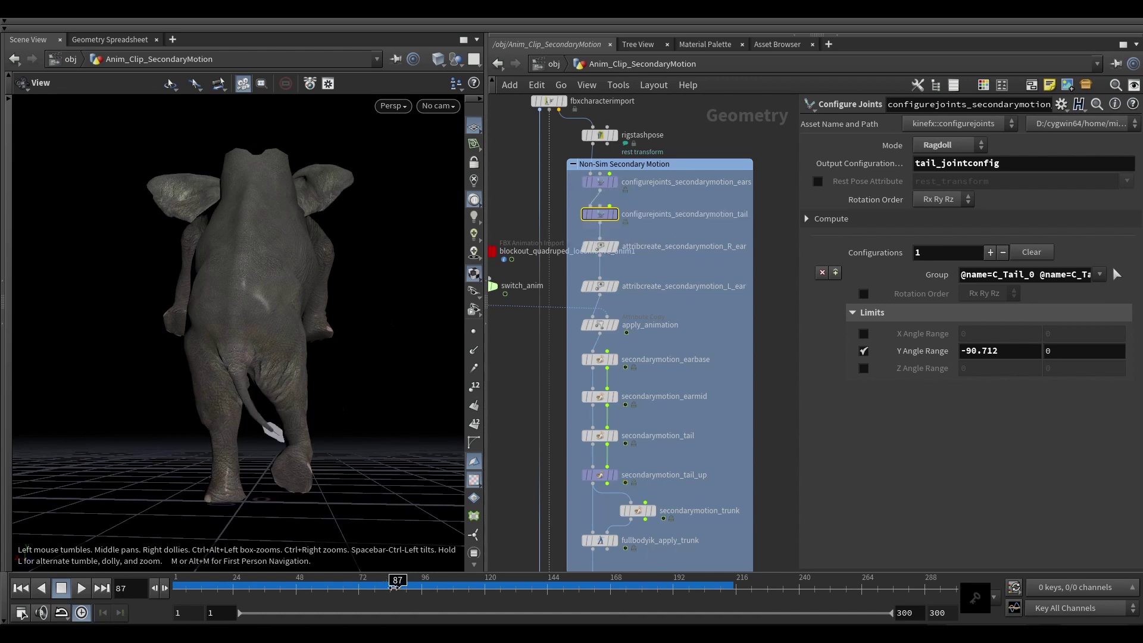
{"action": "left_click_drag", "start_coordinate": [384, 579], "coordinate": [421, 582]}
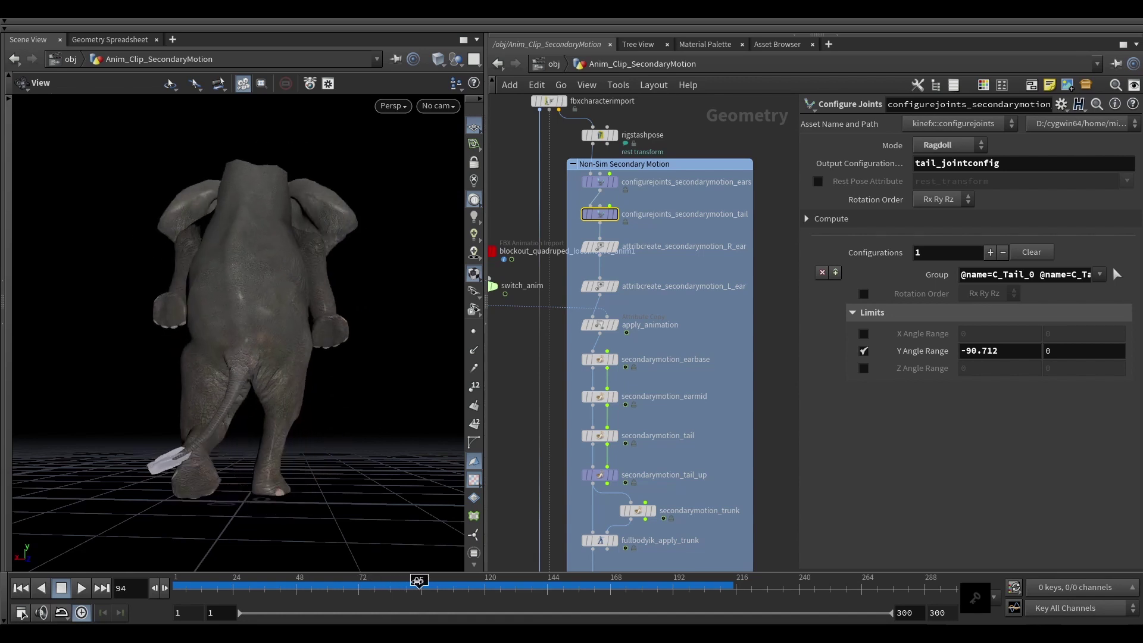
{"action": "left_click_drag", "start_coordinate": [271, 416], "coordinate": [109, 319]}
{"action": "left_click_drag", "start_coordinate": [301, 352], "coordinate": [489, 274]}
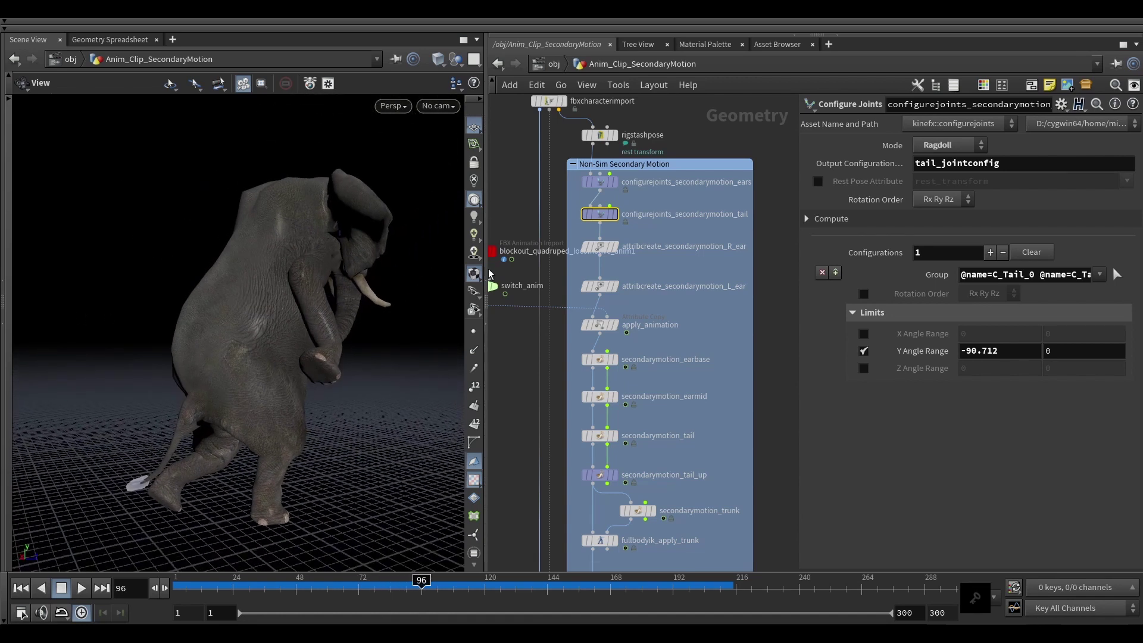
Step: Bypass the configurejoints_secondarymotion_ears node and turn the view to the elephant's front
{"action": "left_click", "coordinate": [598, 181]}
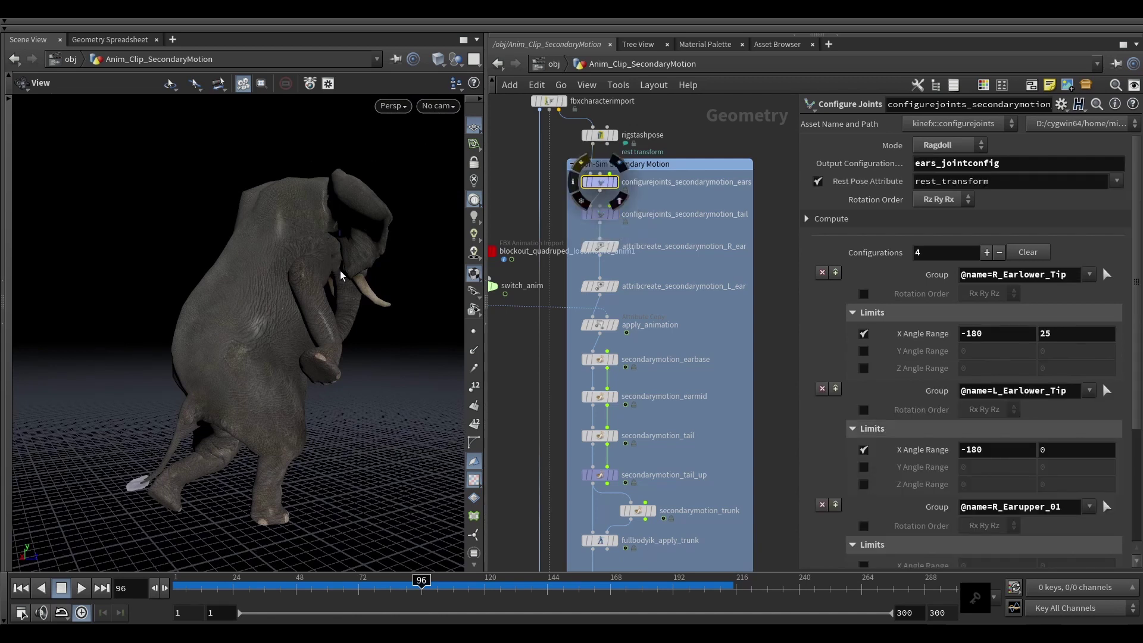
{"action": "left_click_drag", "start_coordinate": [332, 263], "coordinate": [289, 281]}
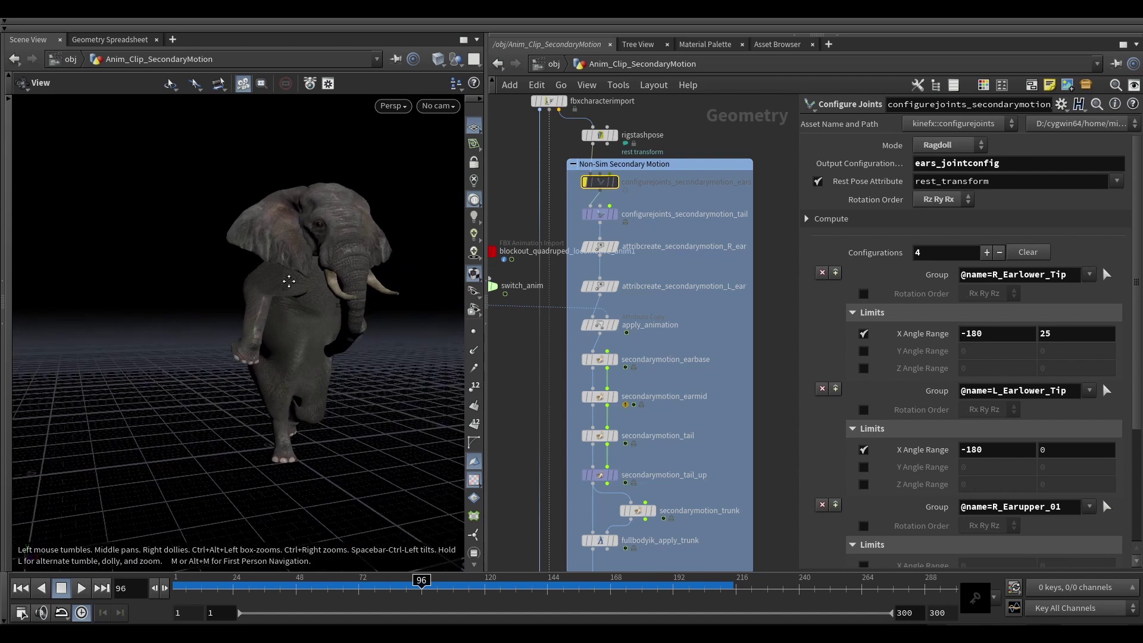
{"action": "middle_click_drag", "start_coordinate": [289, 281], "coordinate": [241, 284]}
Step: Show the settings of the secondarymotion_earbase and secondarymotion_earmid nodes
{"action": "middle_click_drag", "start_coordinate": [663, 409], "coordinate": [658, 398]}
{"action": "left_click", "coordinate": [590, 348]}
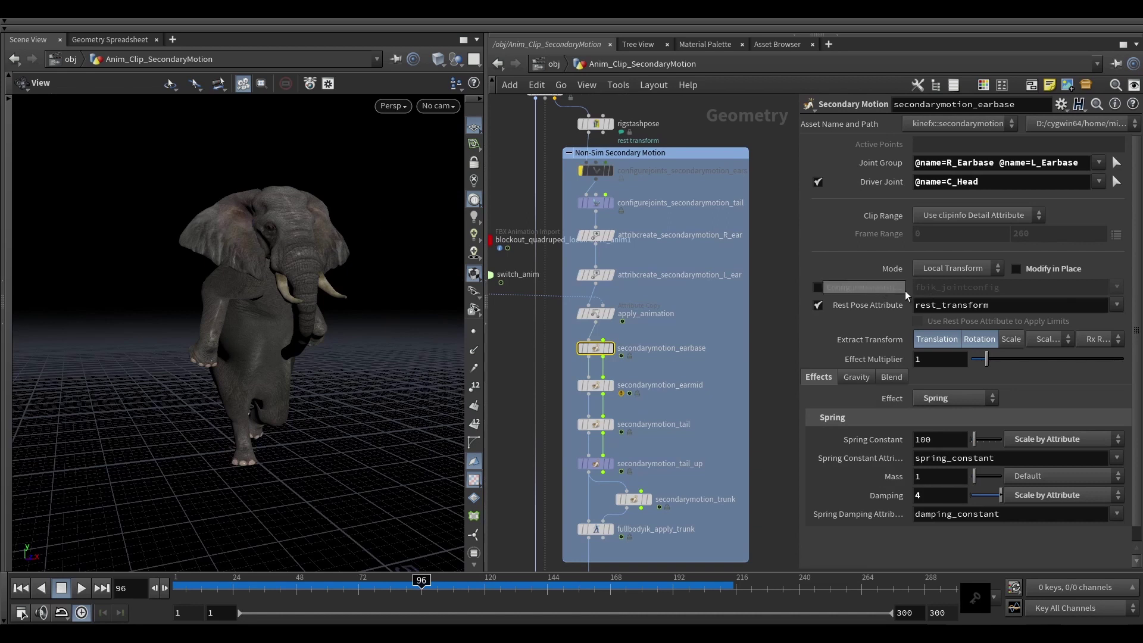
{"action": "left_click", "coordinate": [595, 385]}
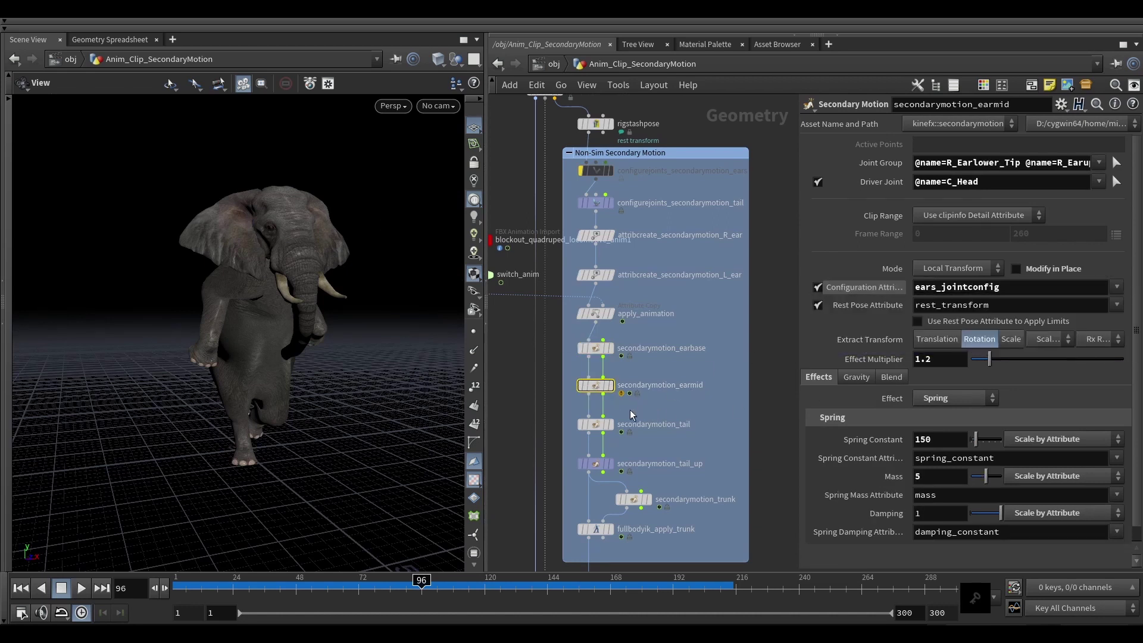
{"action": "right_click_drag", "start_coordinate": [258, 293], "coordinate": [292, 288]}
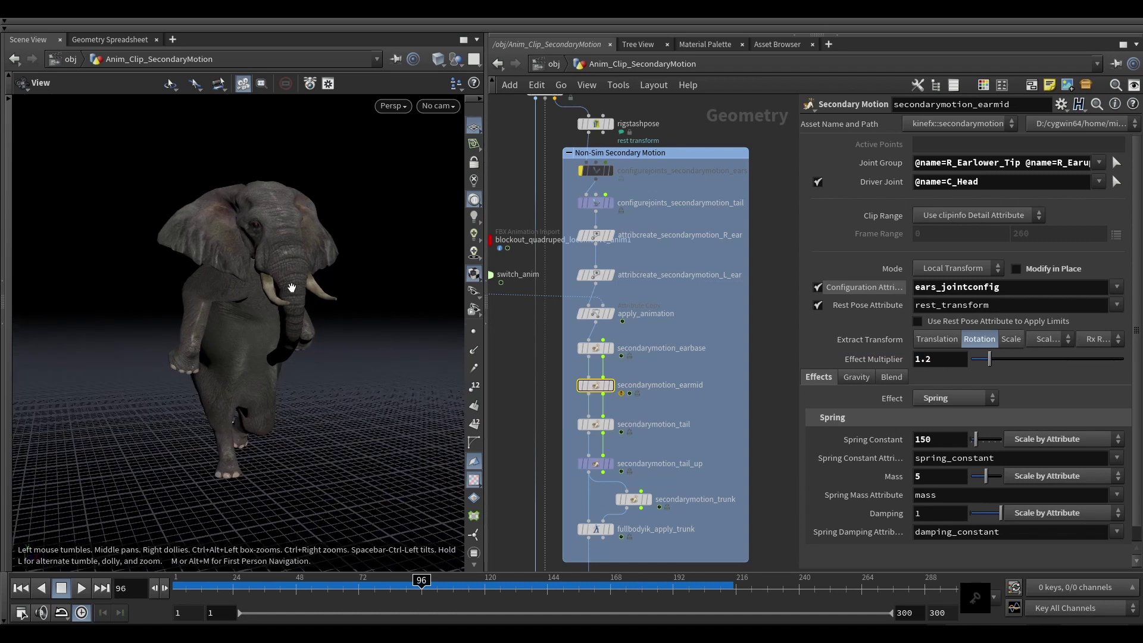
Step: Scrub back to around frame 70 and forward to frame 89, examining the right ear against the shoulder up close
{"action": "left_click_drag", "start_coordinate": [418, 582], "coordinate": [352, 581]}
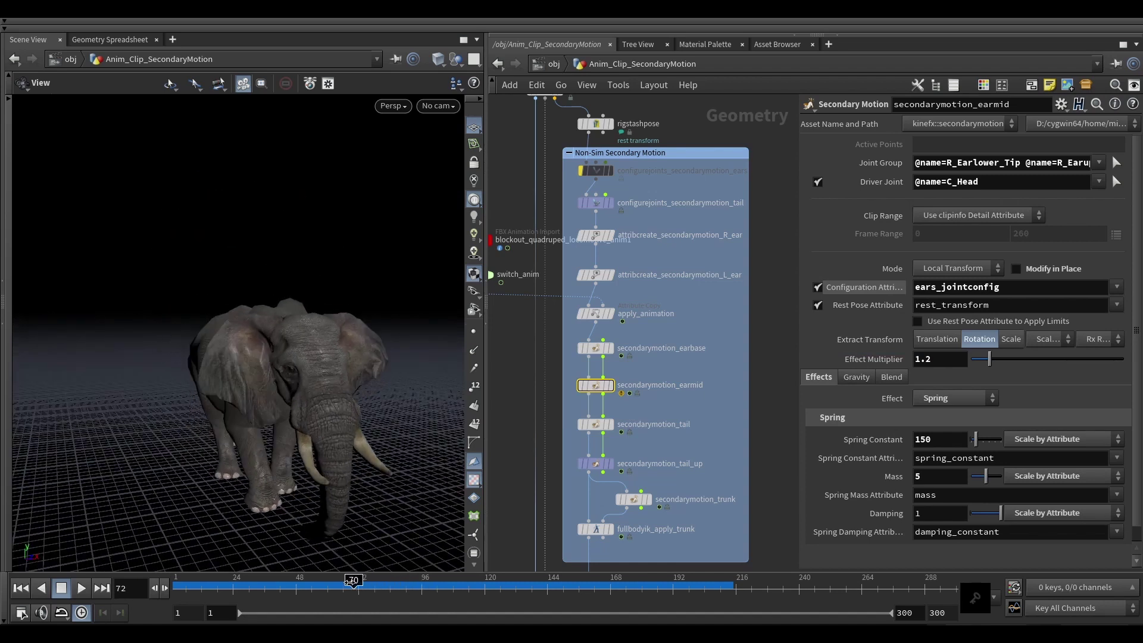
{"action": "left_click_drag", "start_coordinate": [260, 413], "coordinate": [248, 370]}
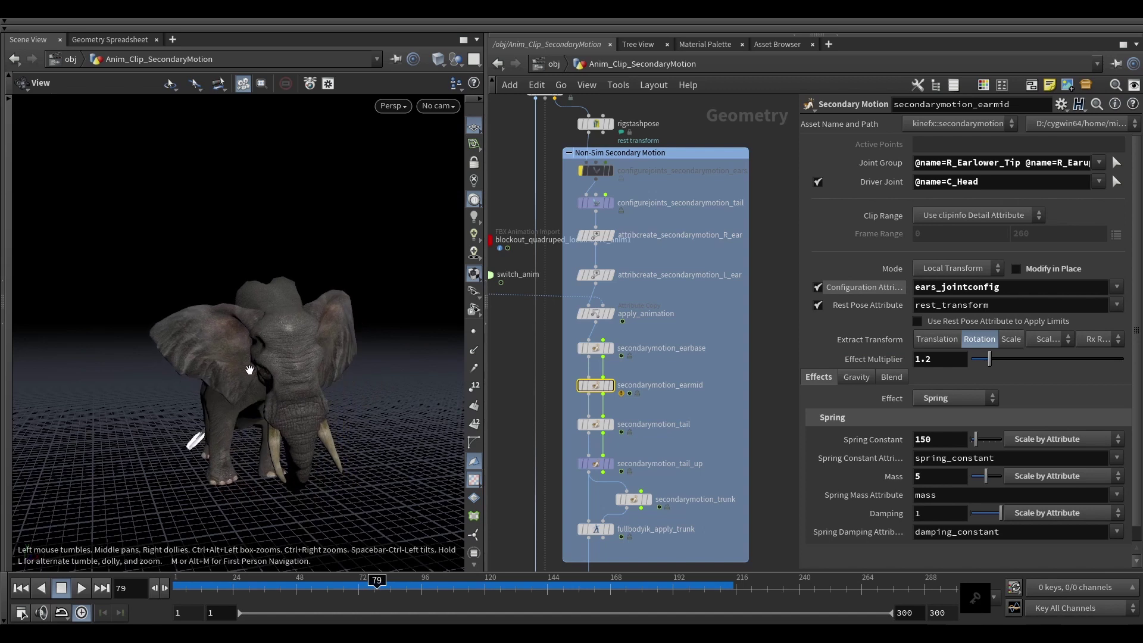
{"action": "left_click_drag", "start_coordinate": [250, 369], "coordinate": [245, 338]}
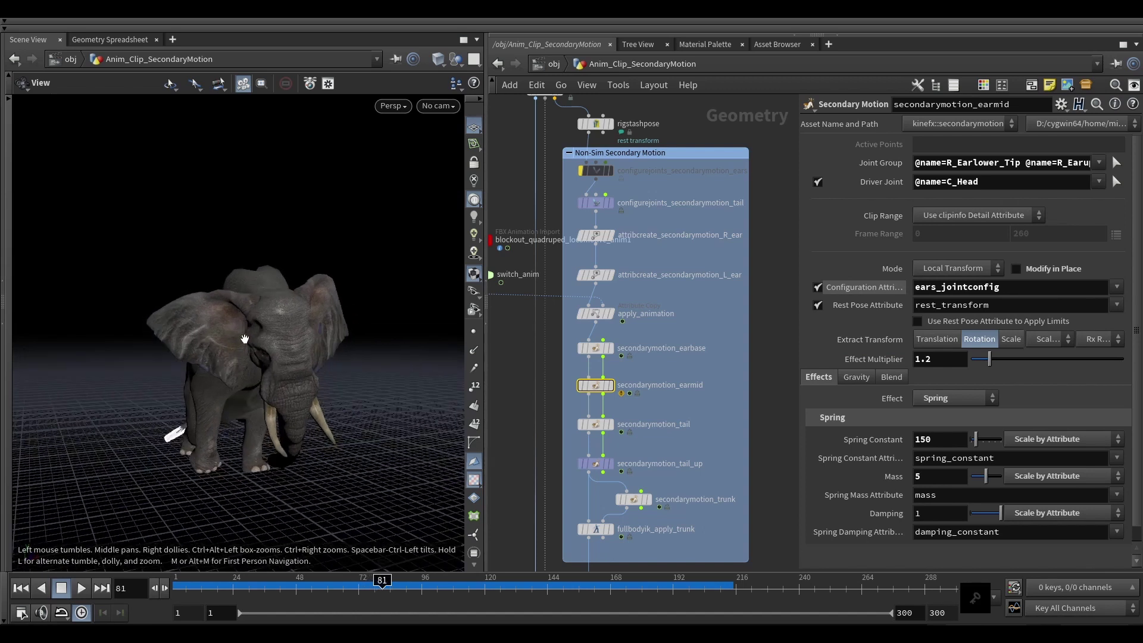
{"action": "right_click_drag", "start_coordinate": [205, 236], "coordinate": [304, 209]}
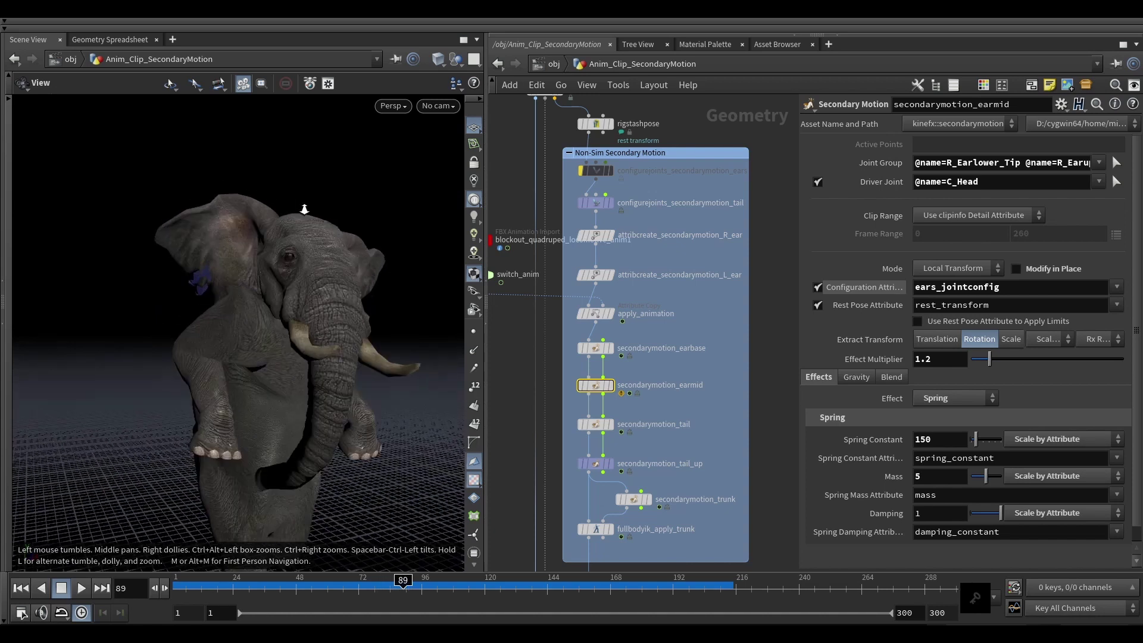
{"action": "left_click_drag", "start_coordinate": [197, 265], "coordinate": [214, 293]}
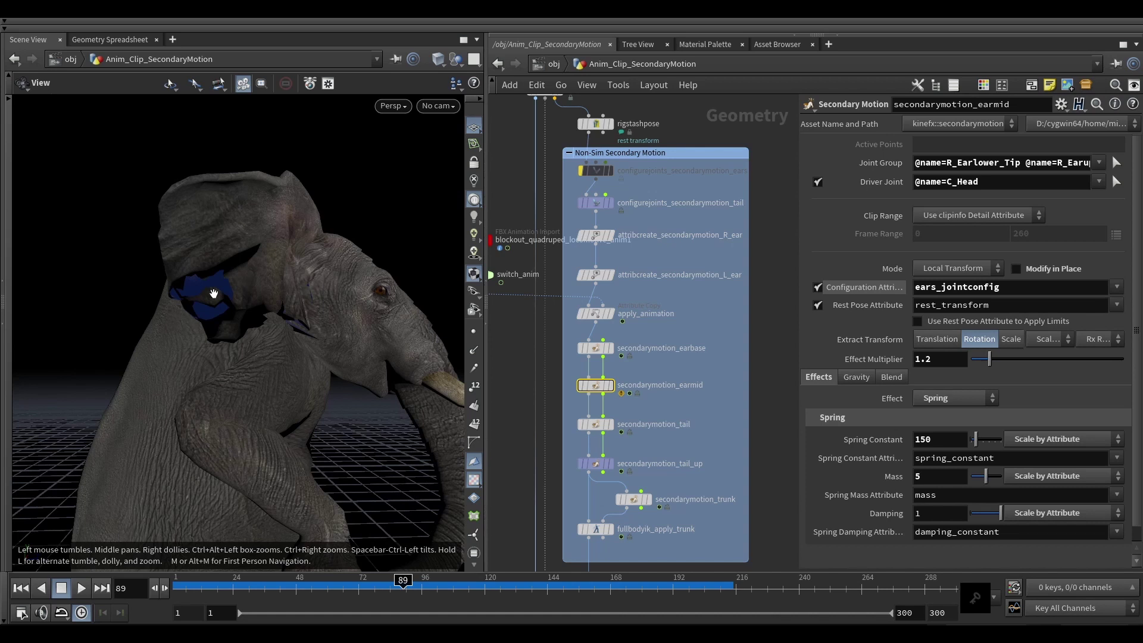
{"action": "left_click_drag", "start_coordinate": [214, 293], "coordinate": [224, 307]}
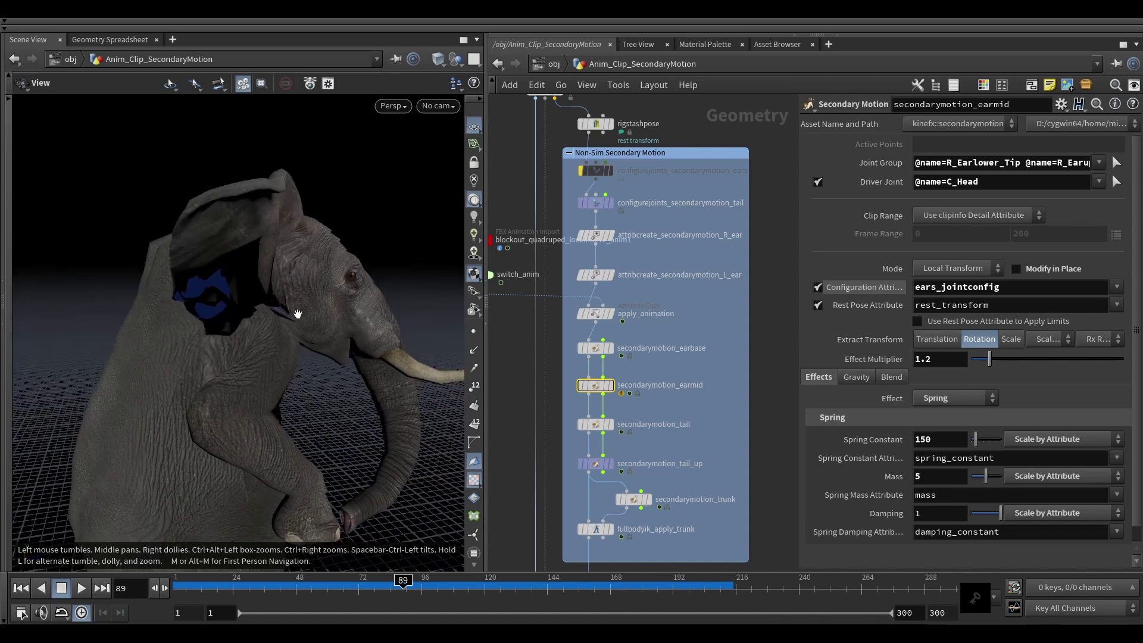
{"action": "left_click_drag", "start_coordinate": [281, 276], "coordinate": [253, 279]}
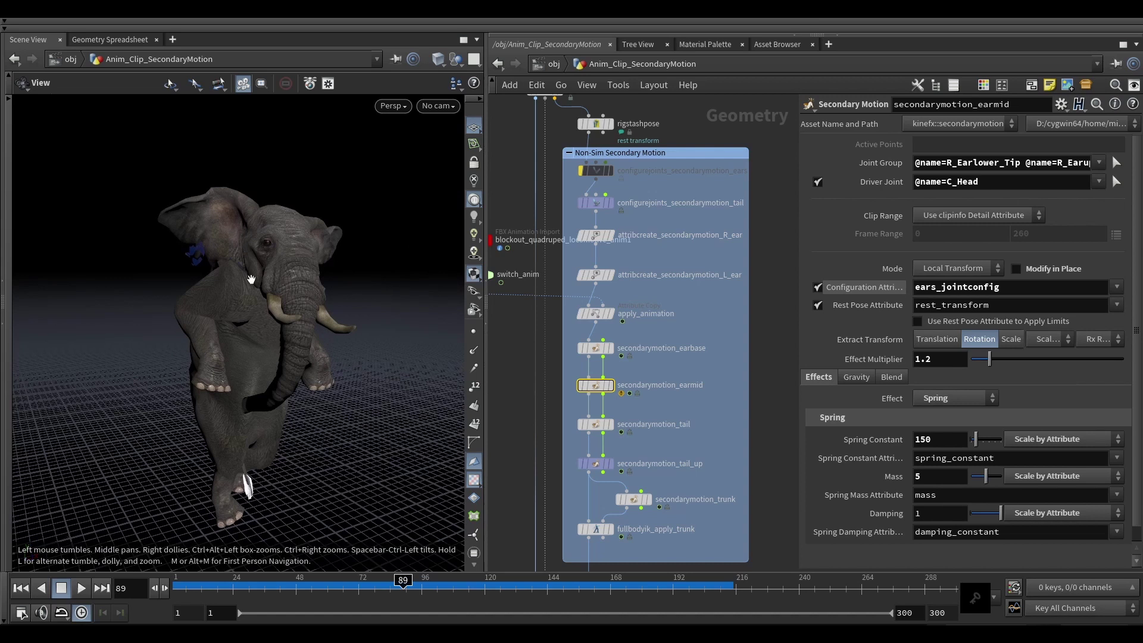
Step: Play the animation on from frame 89, stop it at frame 129 and step ahead to frame 138 to watch the unrestricted ears
{"action": "key", "text": "Up"}
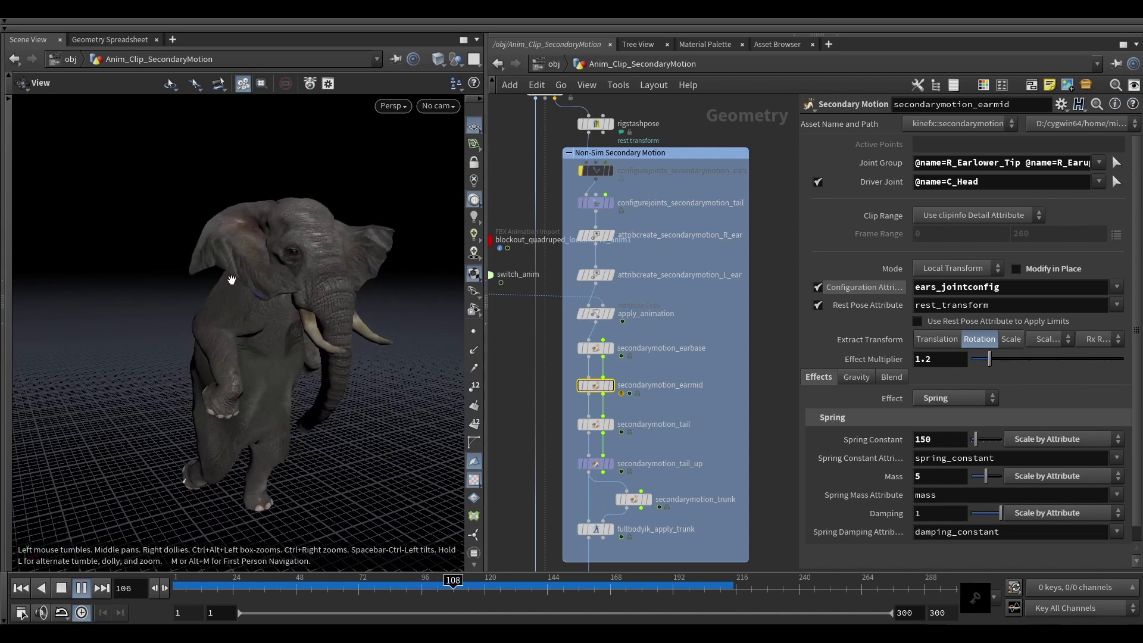
{"action": "key", "text": "Up"}
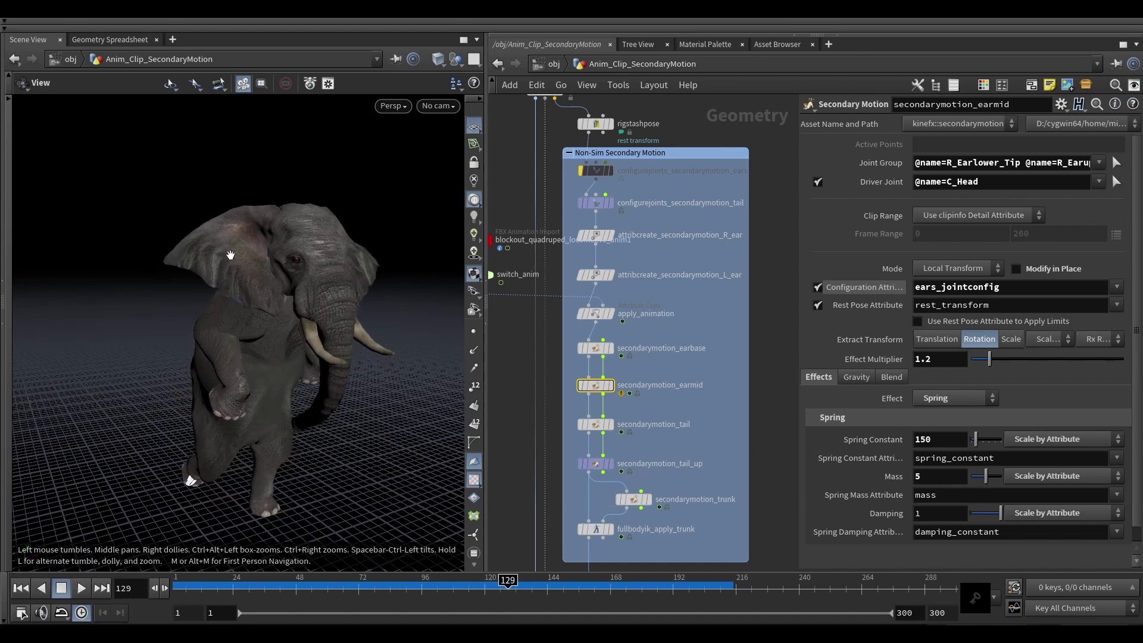
{"action": "key", "text": "Right"}
{"action": "key", "text": "Right"}
{"action": "key", "text": "Right"}
{"action": "key", "text": "Right"}
{"action": "key", "text": "Right"}
{"action": "key", "text": "Right"}
{"action": "key", "text": "Right"}
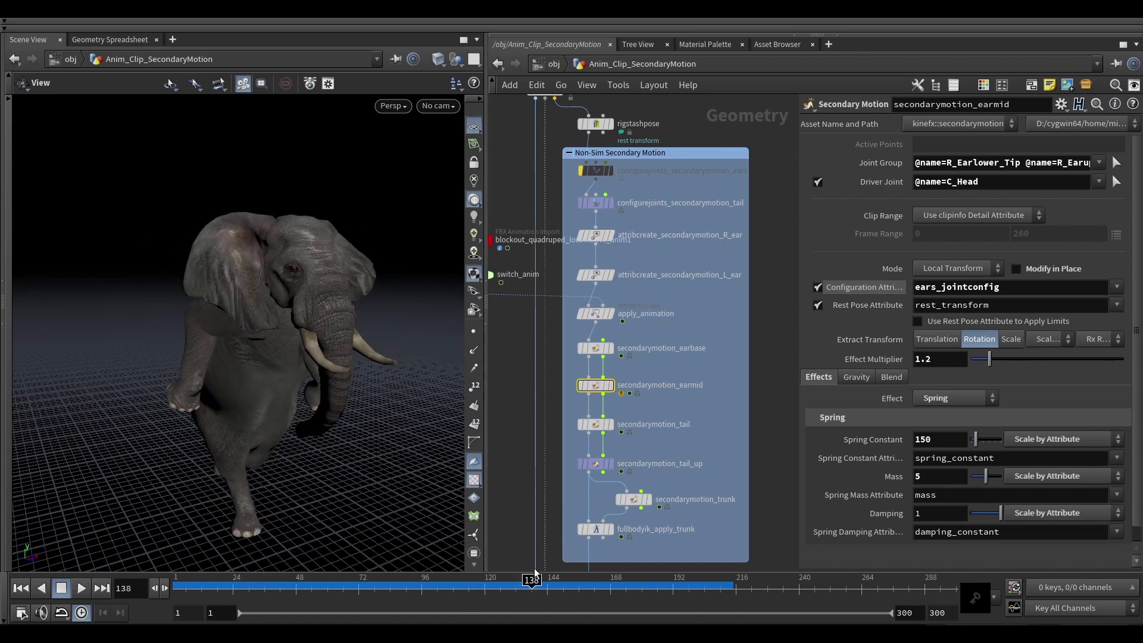
Step: Scrub back to frame 91, re-enable the configurejoints_secondarymotion_ears node and step back to frame 90
{"action": "left_click_drag", "start_coordinate": [534, 586], "coordinate": [408, 587]}
{"action": "left_click_drag", "start_coordinate": [135, 207], "coordinate": [208, 266]}
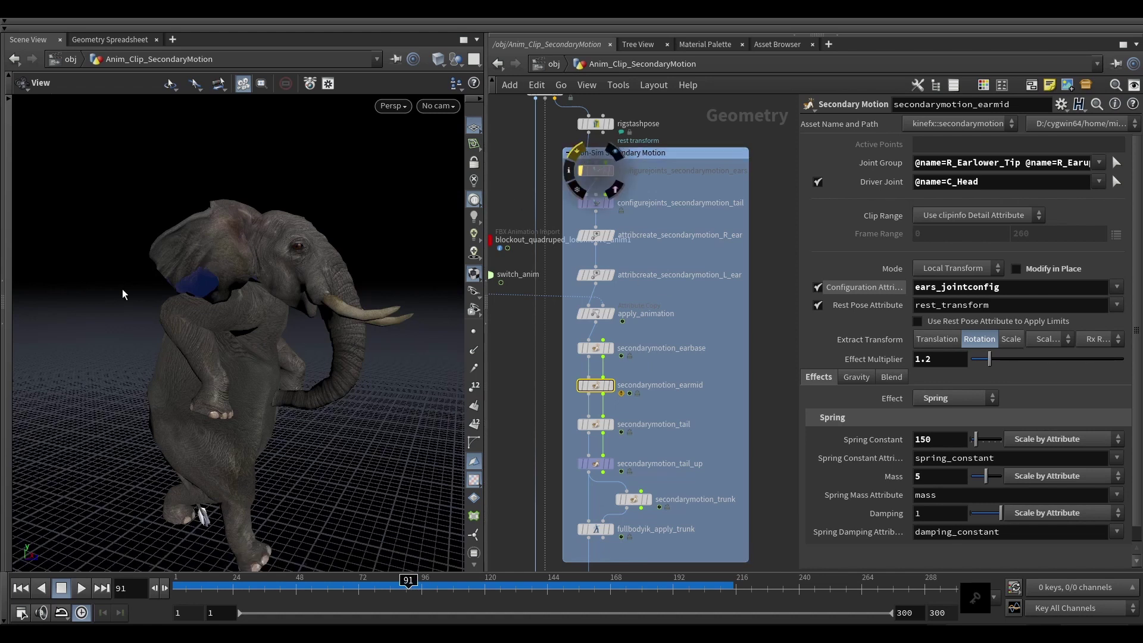
{"action": "key", "text": "Left"}
{"action": "key", "text": "Left"}
{"action": "key", "text": "Left"}
{"action": "key", "text": "Left"}
{"action": "key", "text": "Left"}
{"action": "key", "text": "Left"}
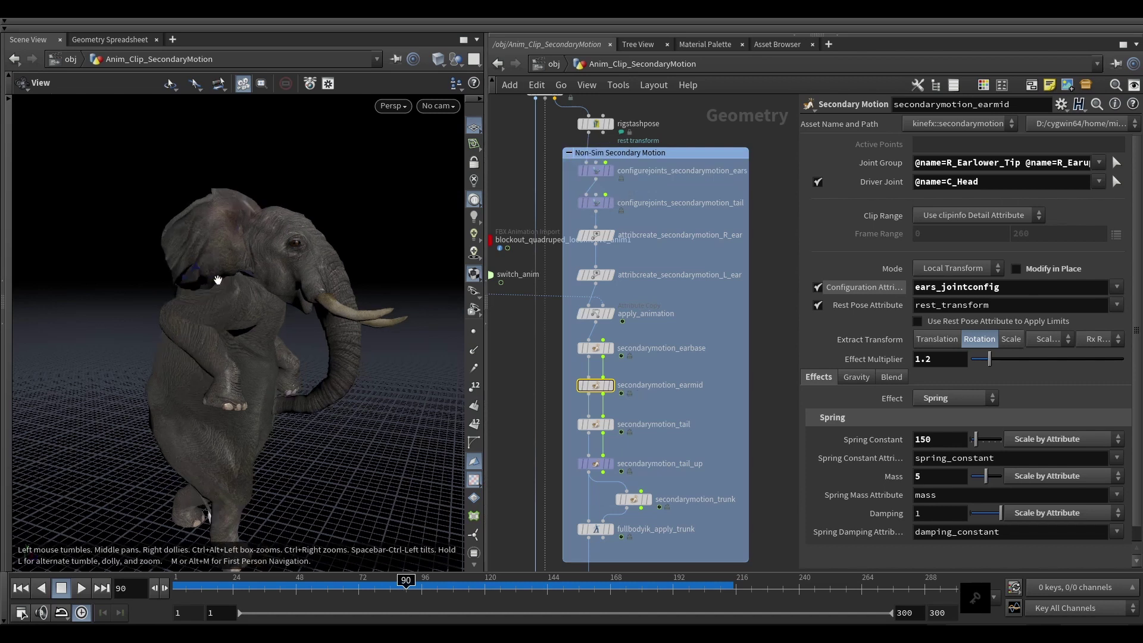
Step: Step forward to frame 97 to inspect the limited ear motion from the front
{"action": "left_click_drag", "start_coordinate": [219, 279], "coordinate": [248, 275]}
{"action": "key", "text": "Right"}
{"action": "key", "text": "Right"}
{"action": "key", "text": "Right"}
{"action": "key", "text": "Right"}
{"action": "key", "text": "Right"}
{"action": "key", "text": "Right"}
{"action": "key", "text": "Right"}
{"action": "key", "text": "Right"}
{"action": "key", "text": "Right"}
{"action": "key", "text": "Right"}
{"action": "key", "text": "Right"}
{"action": "key", "text": "Right"}
{"action": "key", "text": "Right"}
{"action": "key", "text": "Right"}
{"action": "key", "text": "Right"}
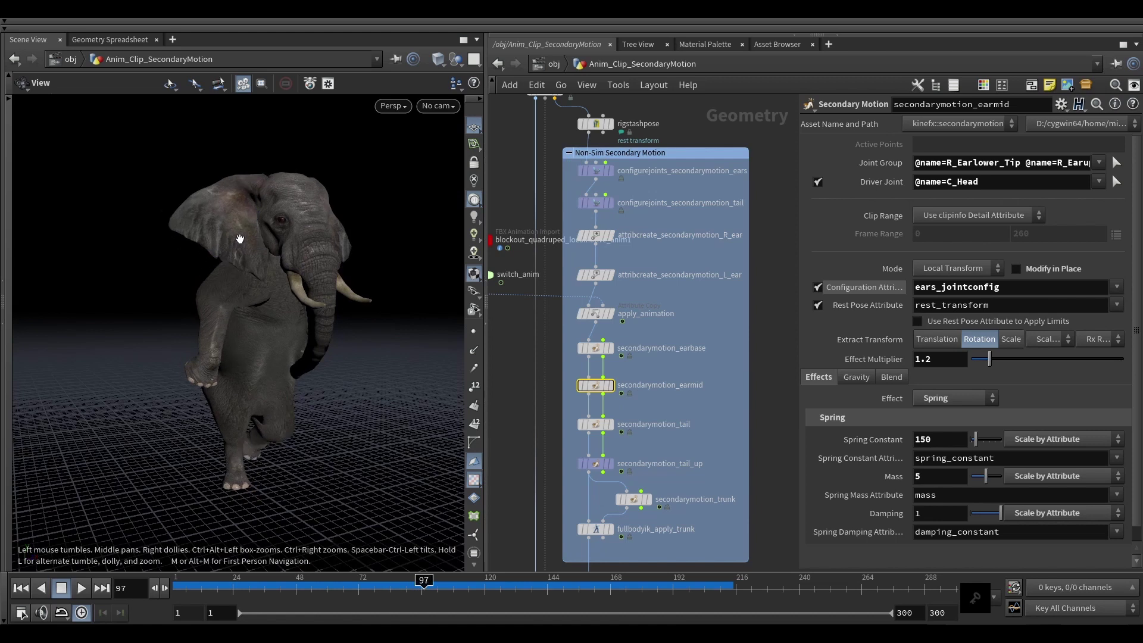
Step: Step back to frame 64, play the elephant's rearing motion and stop at frame 133
{"action": "key", "text": "Left"}
{"action": "key", "text": "Left"}
{"action": "key", "text": "Left"}
{"action": "key", "text": "Left"}
{"action": "key", "text": "Left"}
{"action": "key", "text": "Left"}
{"action": "key", "text": "Left"}
{"action": "key", "text": "Left"}
{"action": "key", "text": "Left"}
{"action": "key", "text": "Left"}
{"action": "key", "text": "Left"}
{"action": "key", "text": "Left"}
{"action": "key", "text": "Left"}
{"action": "key", "text": "Left"}
{"action": "key", "text": "Left"}
{"action": "key", "text": "Left"}
{"action": "key", "text": "Left"}
{"action": "key", "text": "Left"}
{"action": "key", "text": "Left"}
{"action": "key", "text": "Left"}
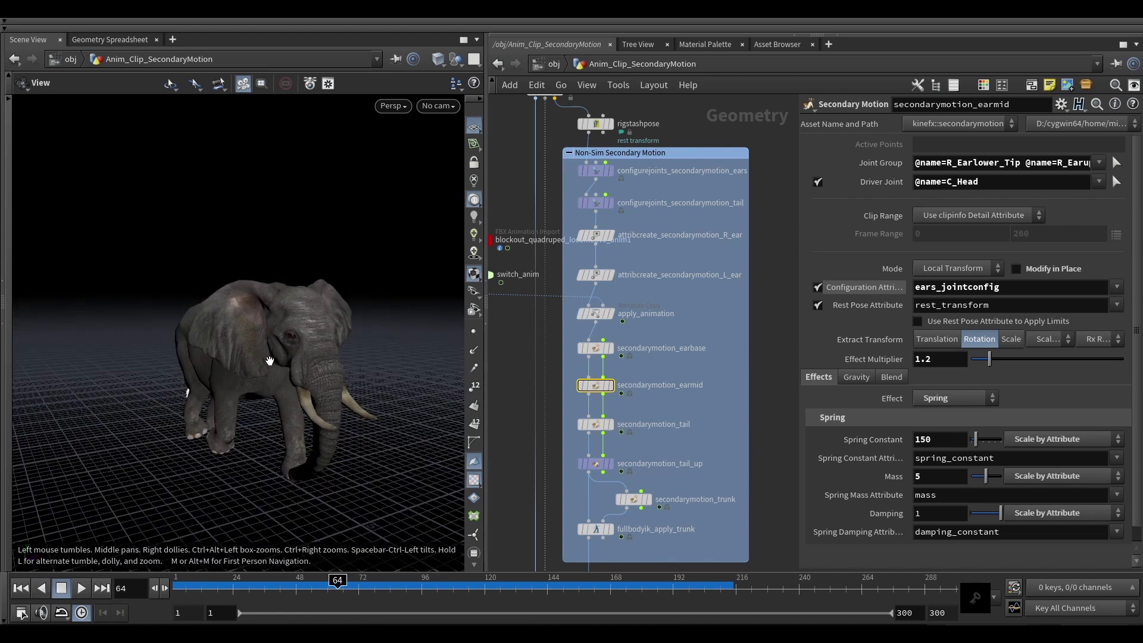
{"action": "key", "text": "Up"}
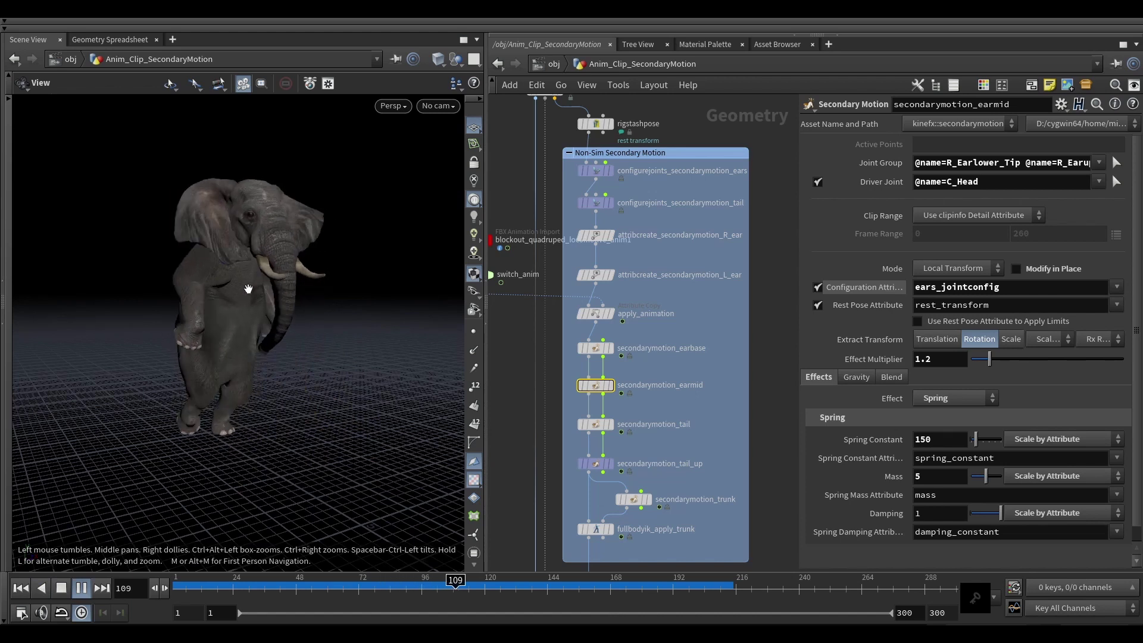
{"action": "key", "text": "Down"}
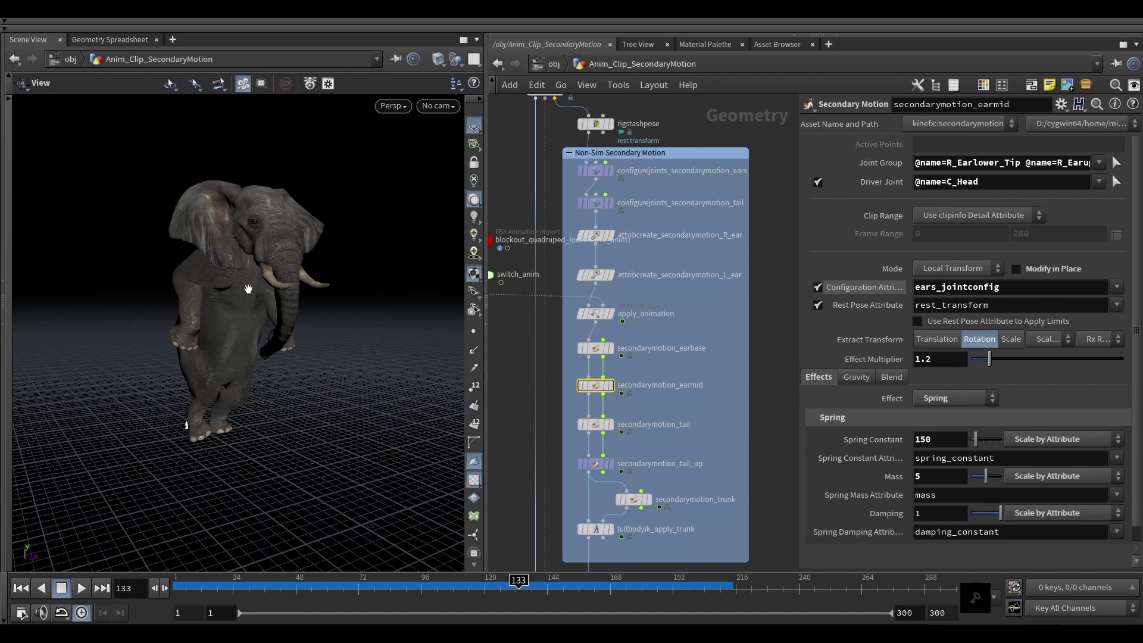
Step: Bring the whole Non-Sim Secondary Motion network down to the OUT node into view and play the animation on to frame 160
{"action": "left_click_drag", "start_coordinate": [263, 269], "coordinate": [280, 262]}
{"action": "left_click_drag", "start_coordinate": [284, 362], "coordinate": [232, 346]}
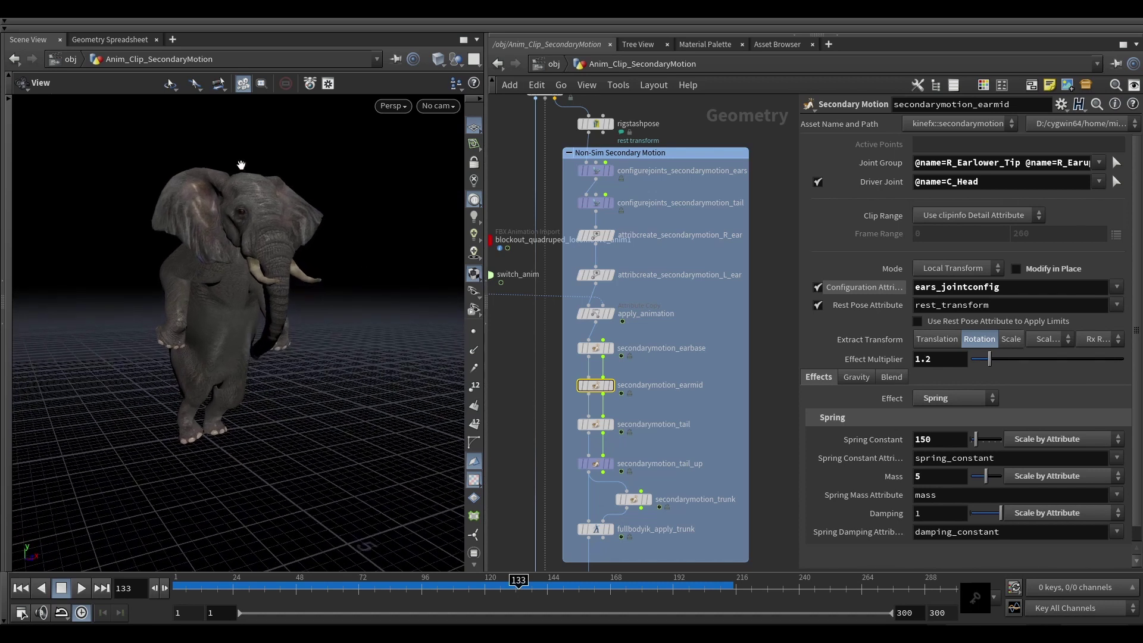
{"action": "left_click_drag", "start_coordinate": [251, 275], "coordinate": [228, 301]}
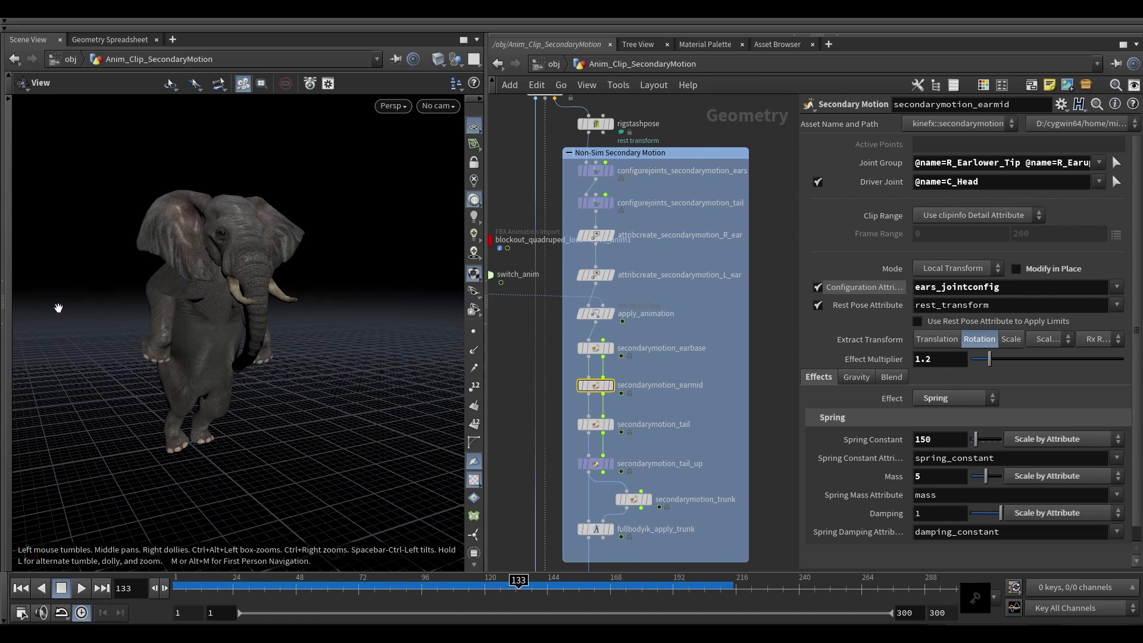
{"action": "scroll", "coordinate": [676, 450], "scroll_direction": "down", "scroll_amount": 2}
{"action": "middle_click_drag", "start_coordinate": [676, 451], "coordinate": [646, 383]}
{"action": "key", "text": "Up"}
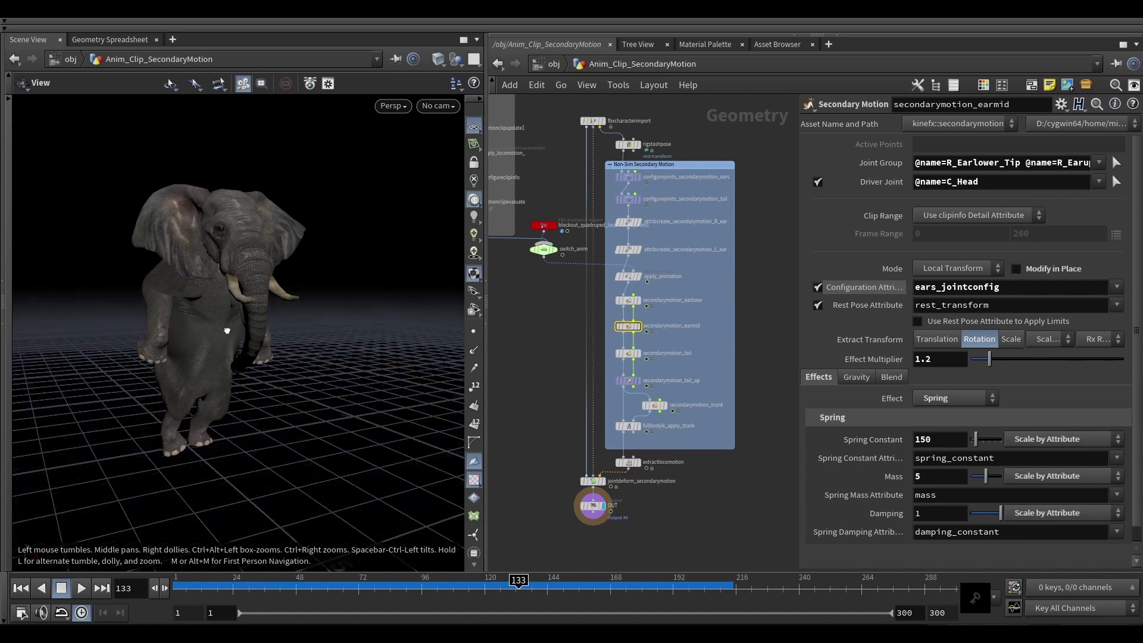
{"action": "key", "text": "Up"}
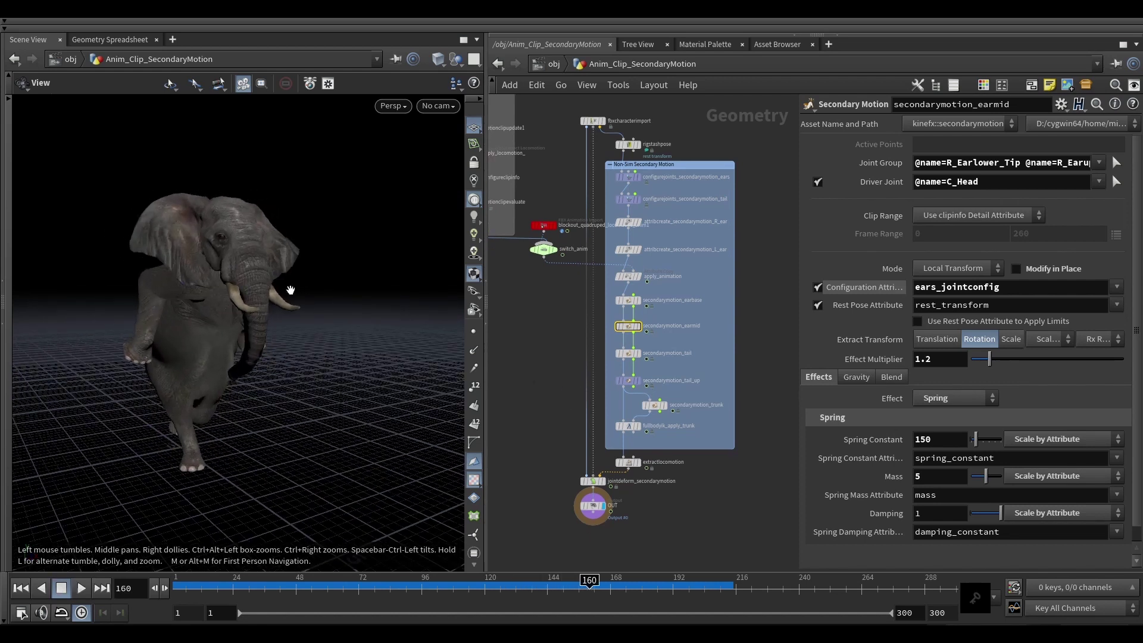
Step: Show the settings of the secondarymotion_tail_up and secondarymotion_tail nodes and view the elephant's tail from behind
{"action": "scroll", "coordinate": [668, 369], "scroll_direction": "up", "scroll_amount": 3}
{"action": "left_click", "coordinate": [598, 390]}
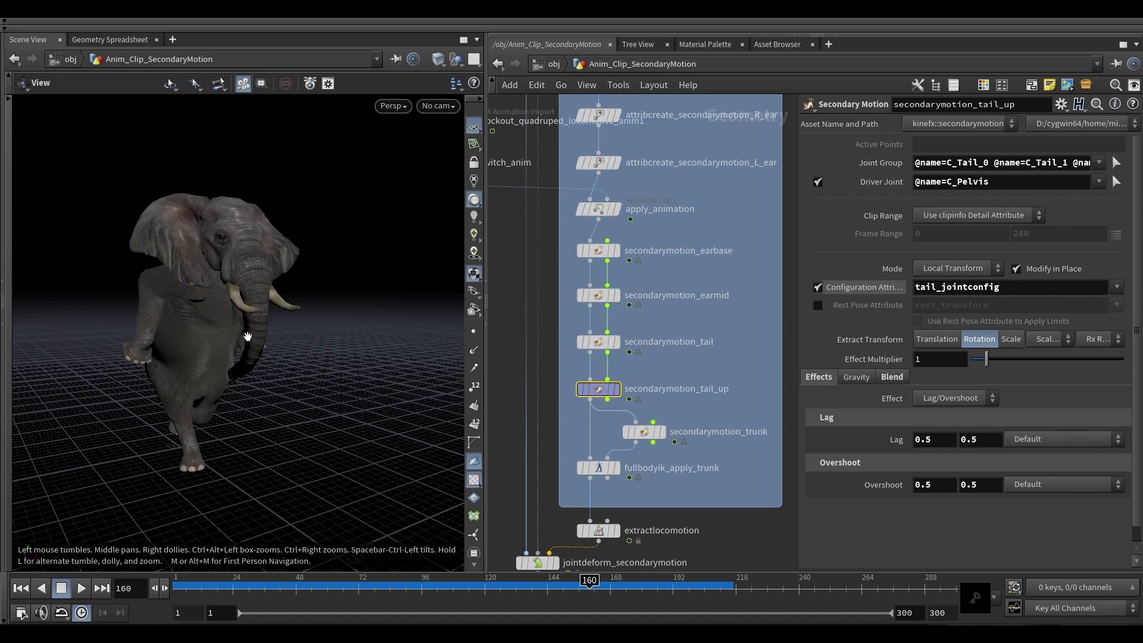
{"action": "left_click_drag", "start_coordinate": [248, 333], "coordinate": [208, 394]}
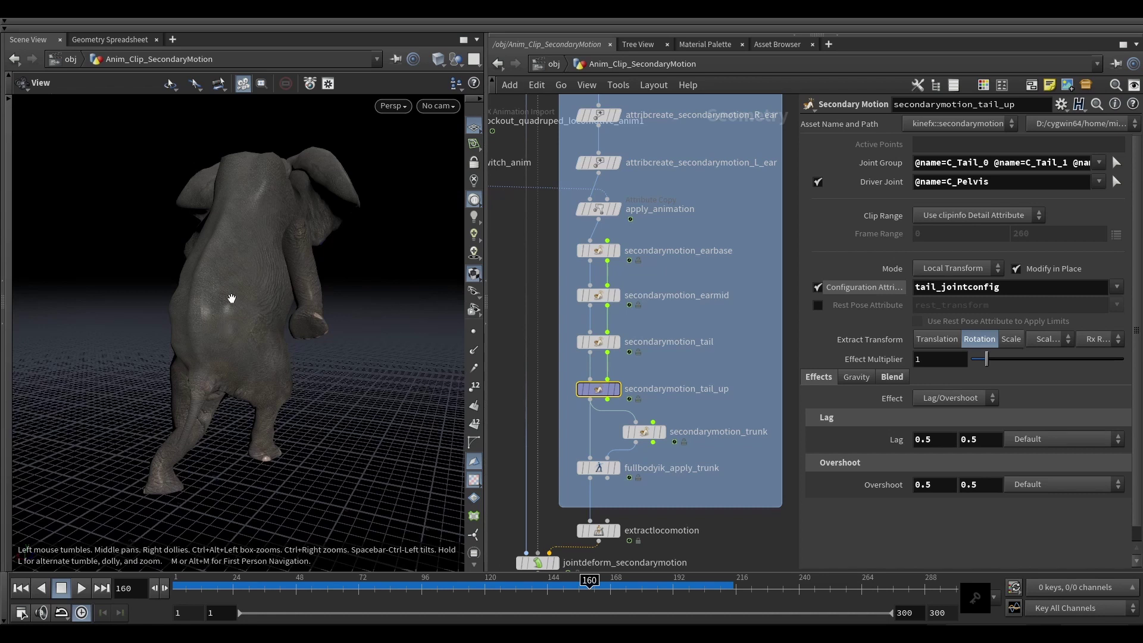
{"action": "left_click", "coordinate": [582, 337]}
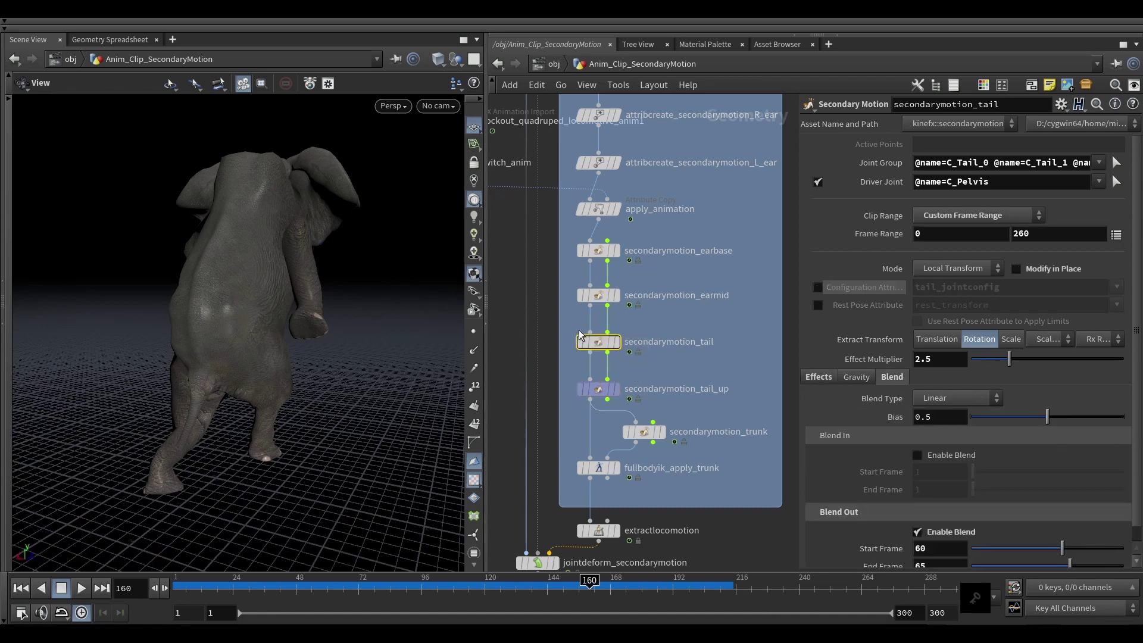
Step: Show the settings of the secondarymotion_tail_up node and view the rearing elephant from behind and from the side
{"action": "left_click", "coordinate": [599, 388]}
{"action": "left_click_drag", "start_coordinate": [204, 331], "coordinate": [185, 339]}
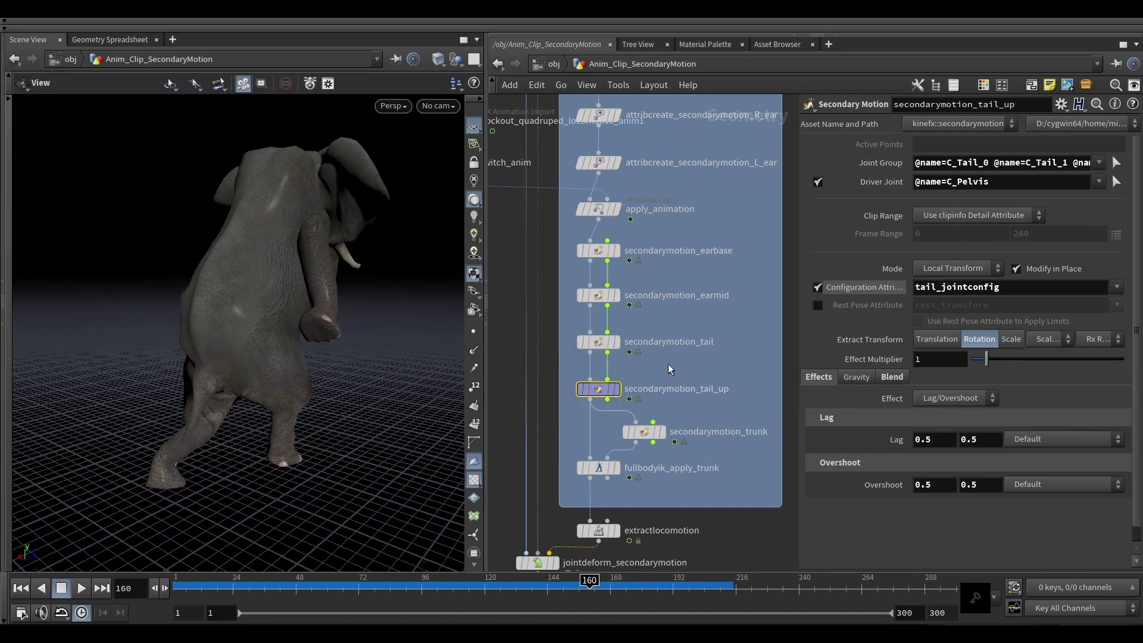
{"action": "middle_click_drag", "start_coordinate": [668, 363], "coordinate": [662, 341]}
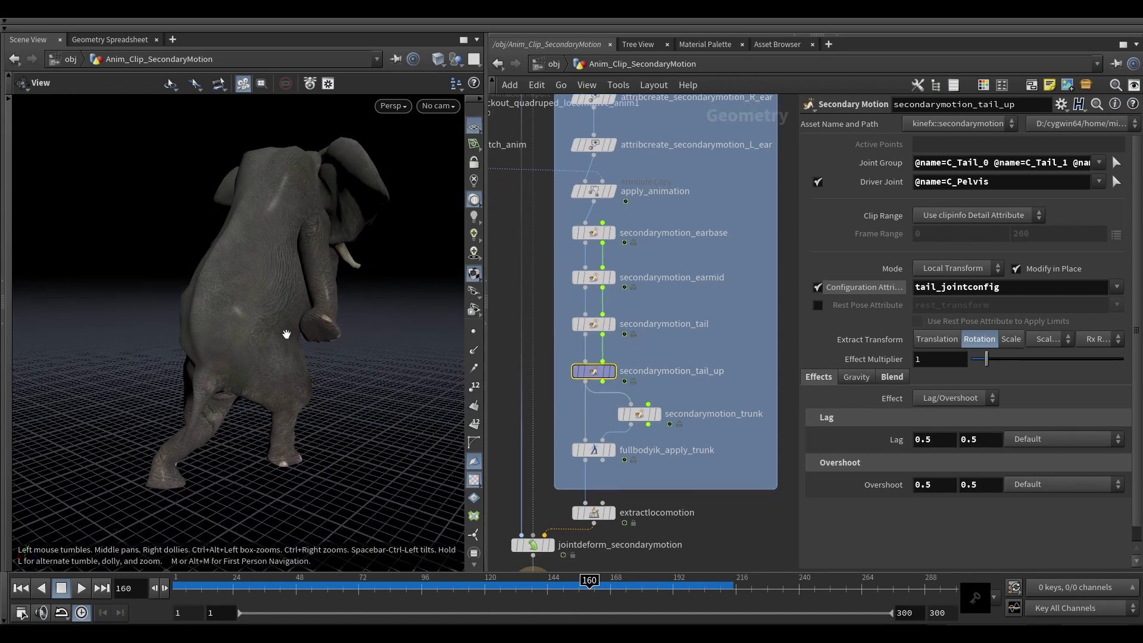
{"action": "left_click_drag", "start_coordinate": [286, 334], "coordinate": [287, 329]}
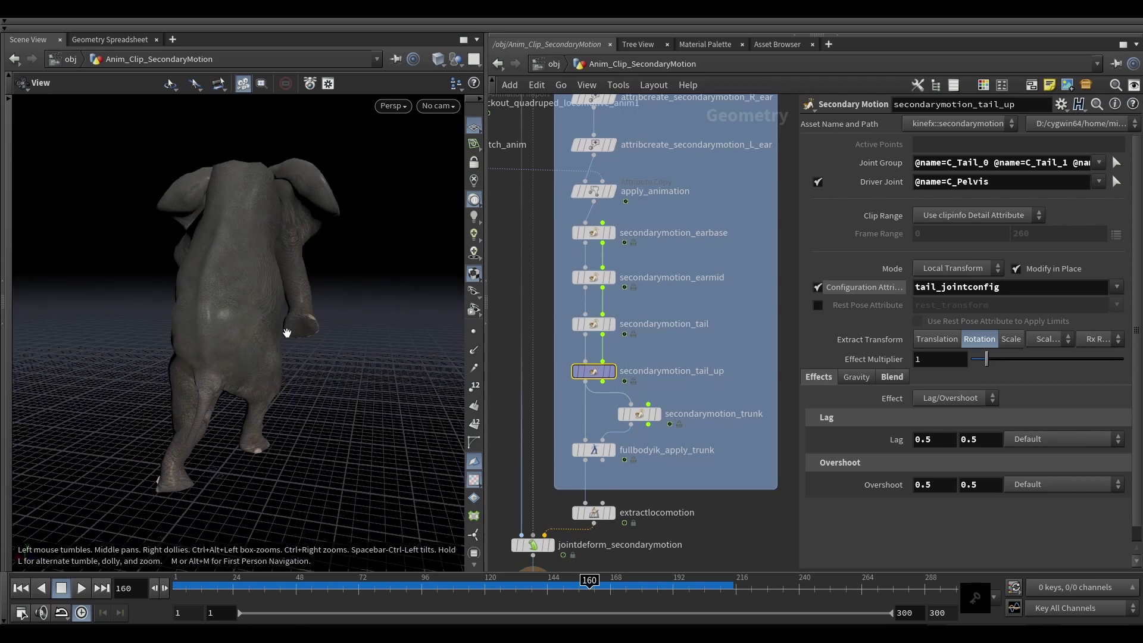
{"action": "left_click_drag", "start_coordinate": [287, 332], "coordinate": [244, 333]}
{"action": "left_click", "coordinate": [743, 327]}
{"action": "middle_click_drag", "start_coordinate": [740, 324], "coordinate": [714, 319]}
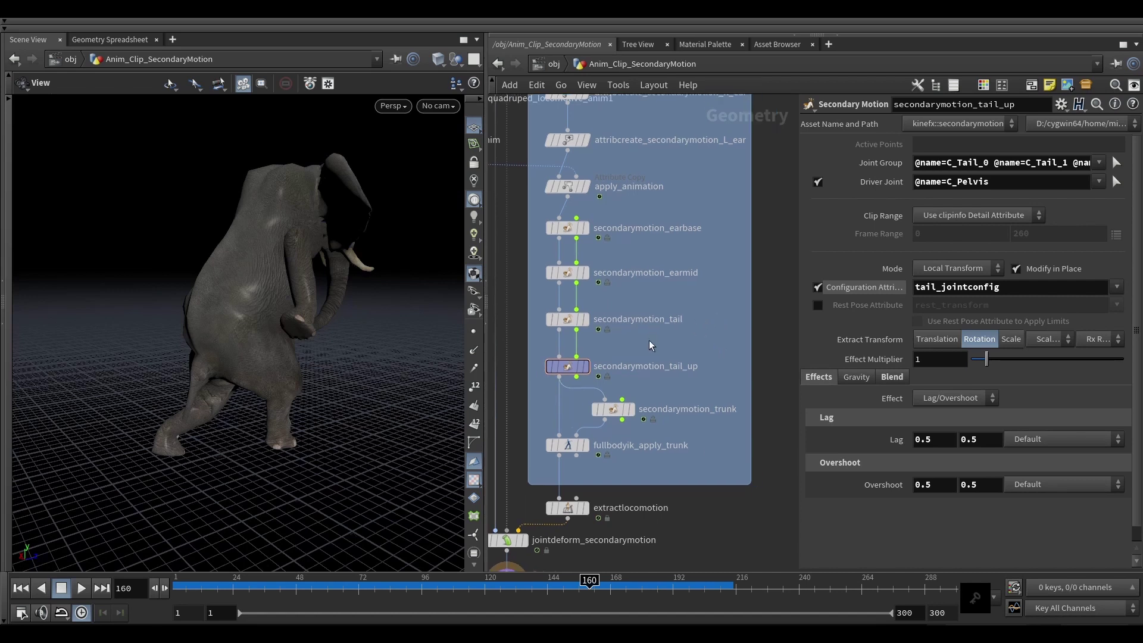
Step: Place a copy of secondarymotion_tail_up beside secondarymotion_tail and wire both its inputs from the secondarymotion_earmid outputs
{"action": "key", "text": "ctrl"}
{"action": "key", "text": "ctrl+z"}
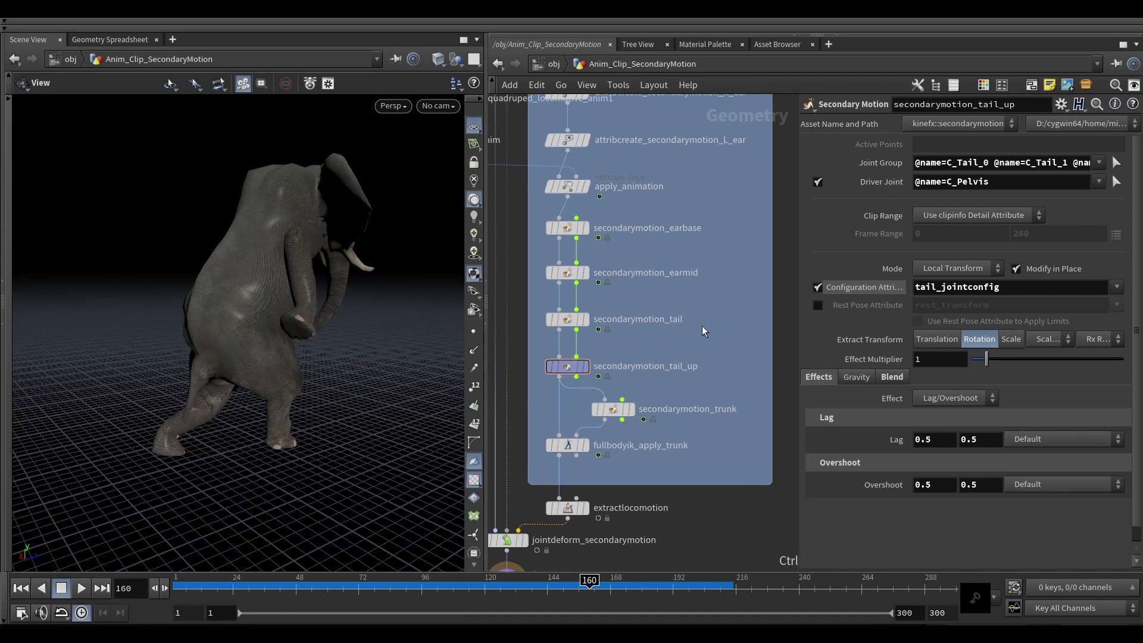
{"action": "key", "text": "ctrl+v"}
{"action": "left_click_drag", "start_coordinate": [703, 328], "coordinate": [720, 319]}
{"action": "left_click", "coordinate": [559, 283]}
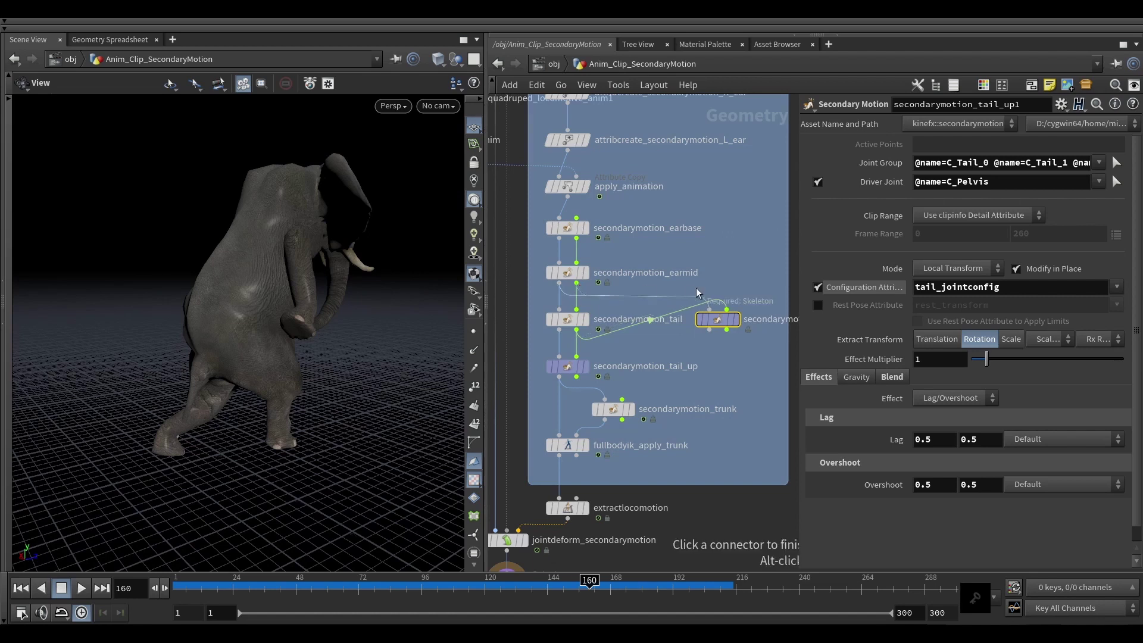
{"action": "left_click", "coordinate": [576, 284]}
Step: Add a Skeleton Blend node below the copied tail node, and remove both the blend node and the copy
{"action": "key", "text": "Tab"}
{"action": "type", "text": "skeleton blend"}
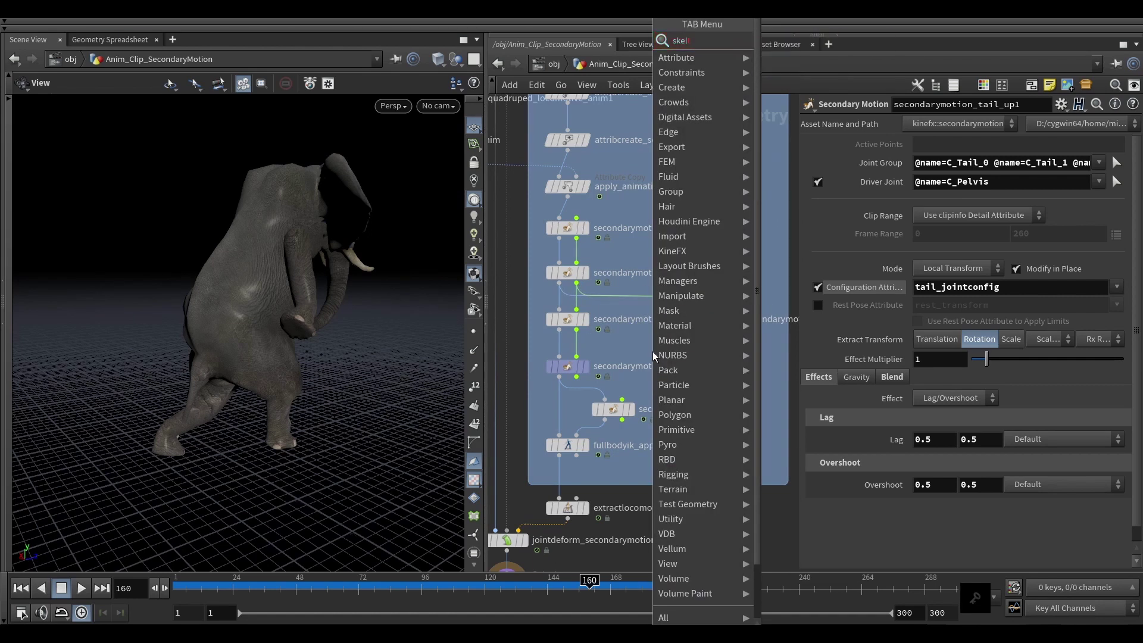
{"action": "key", "text": "Return"}
{"action": "left_click", "coordinate": [653, 356]}
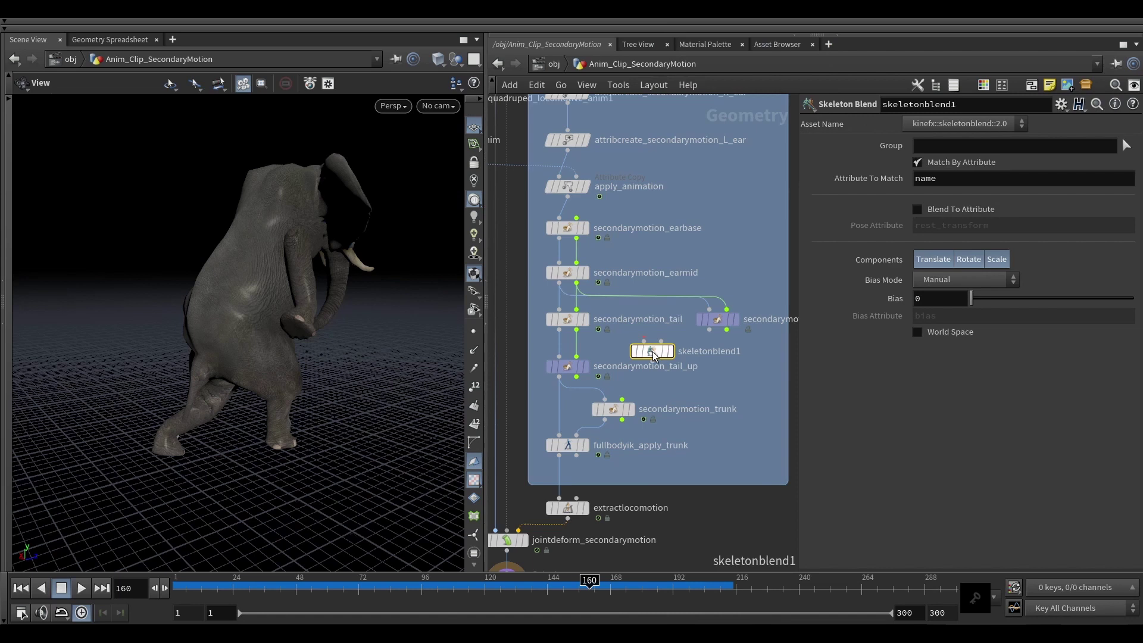
{"action": "mouse_move", "coordinate": [655, 352]}
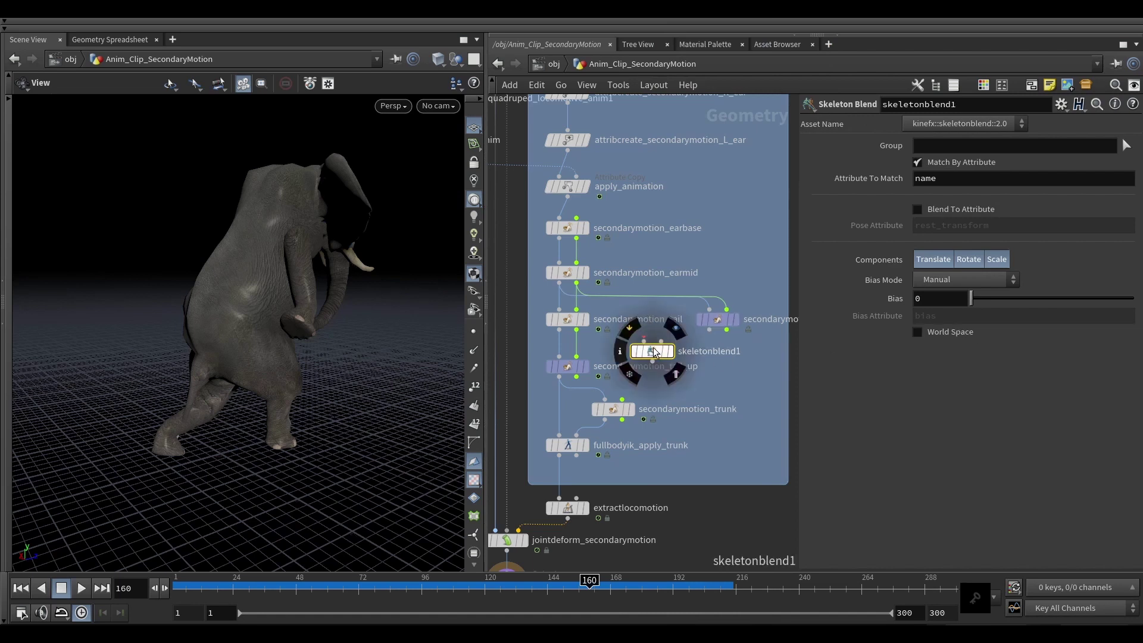
{"action": "key", "text": "Delete"}
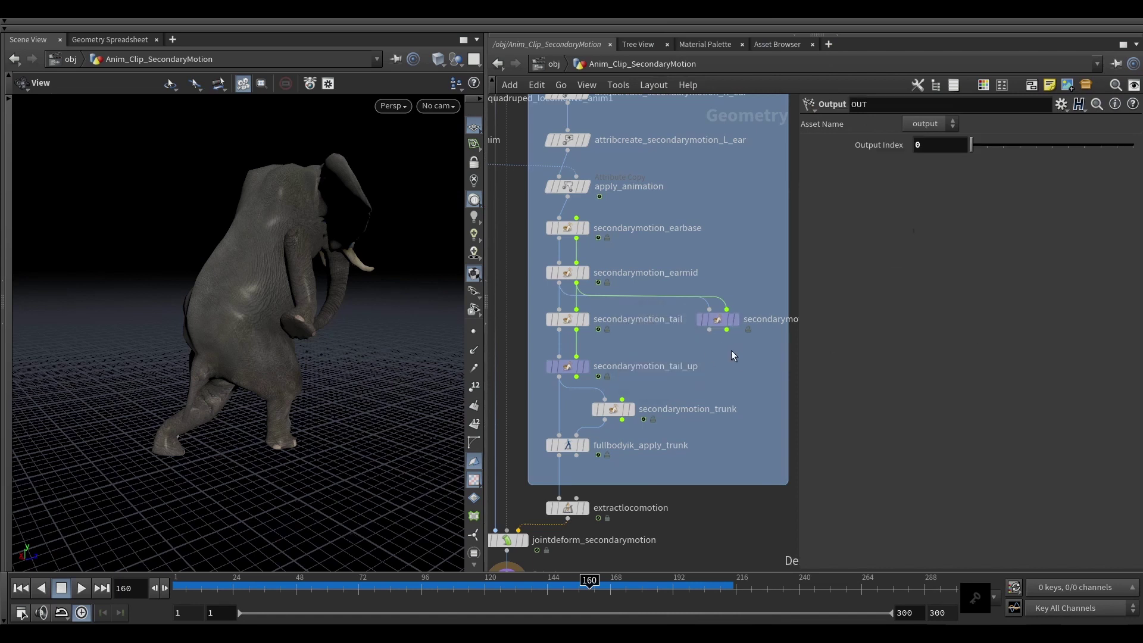
{"action": "left_click", "coordinate": [718, 320]}
{"action": "key", "text": "Delete"}
Step: Examine the Blend In and Blend Out frame settings of secondarymotion_tail_up and secondarymotion_tail
{"action": "left_click", "coordinate": [568, 368]}
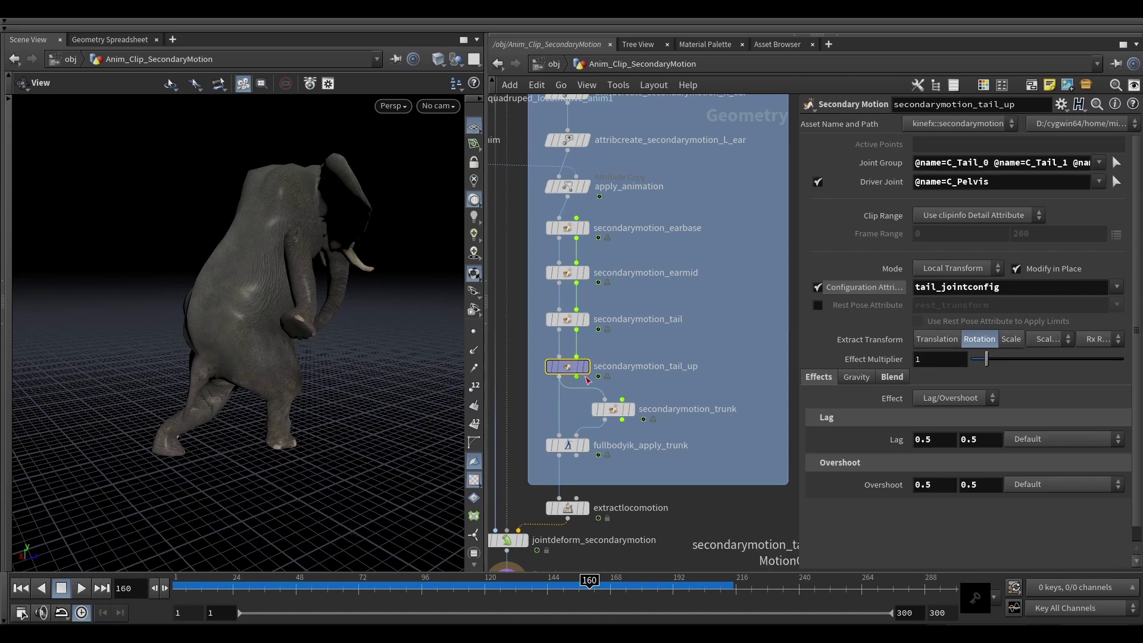
{"action": "mouse_move", "coordinate": [569, 372]}
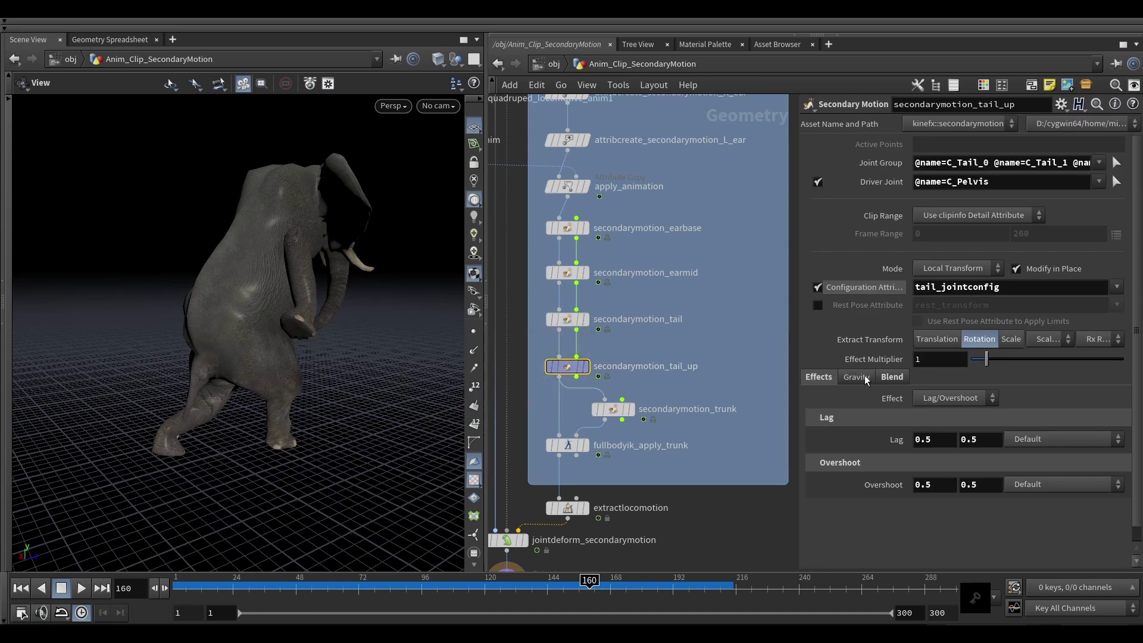
{"action": "left_click", "coordinate": [888, 377]}
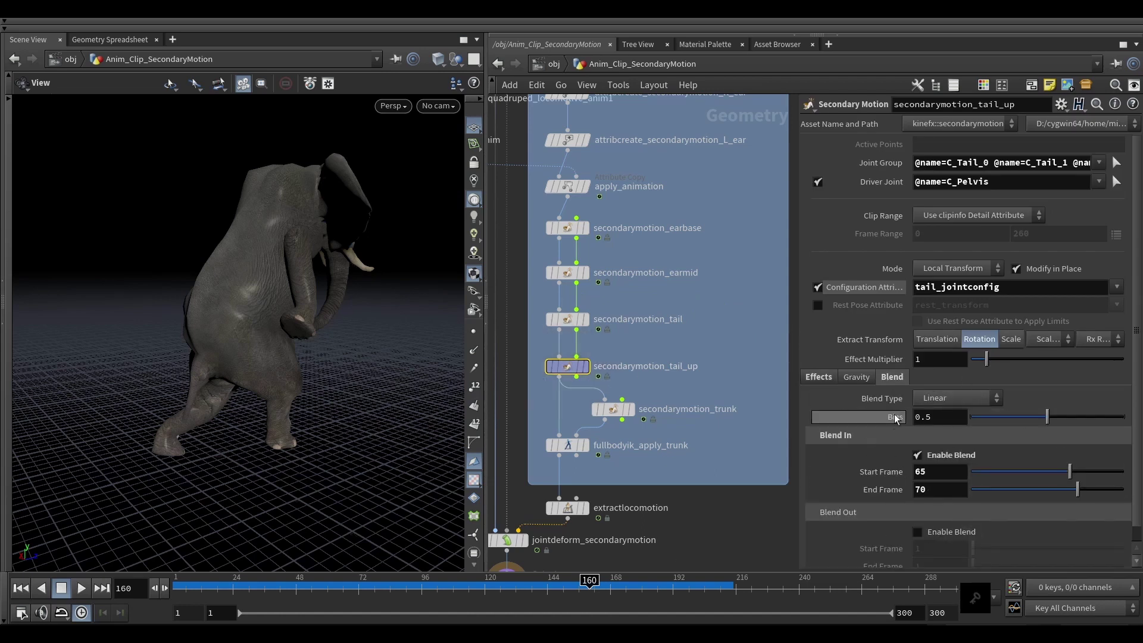
{"action": "mouse_move", "coordinate": [888, 417]}
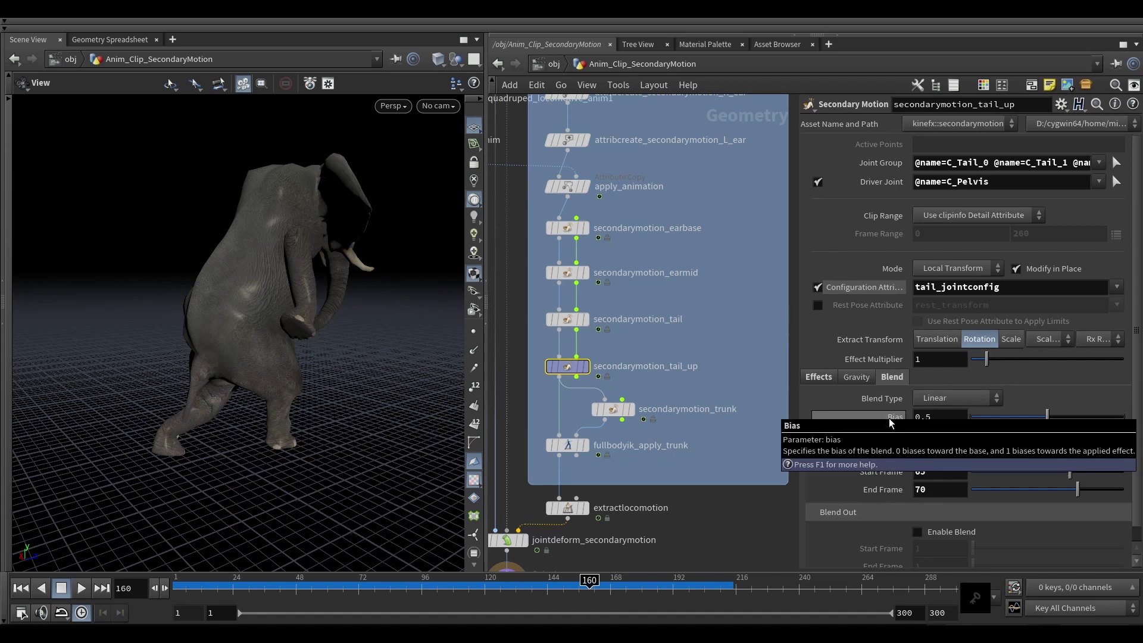
{"action": "left_click", "coordinate": [576, 320]}
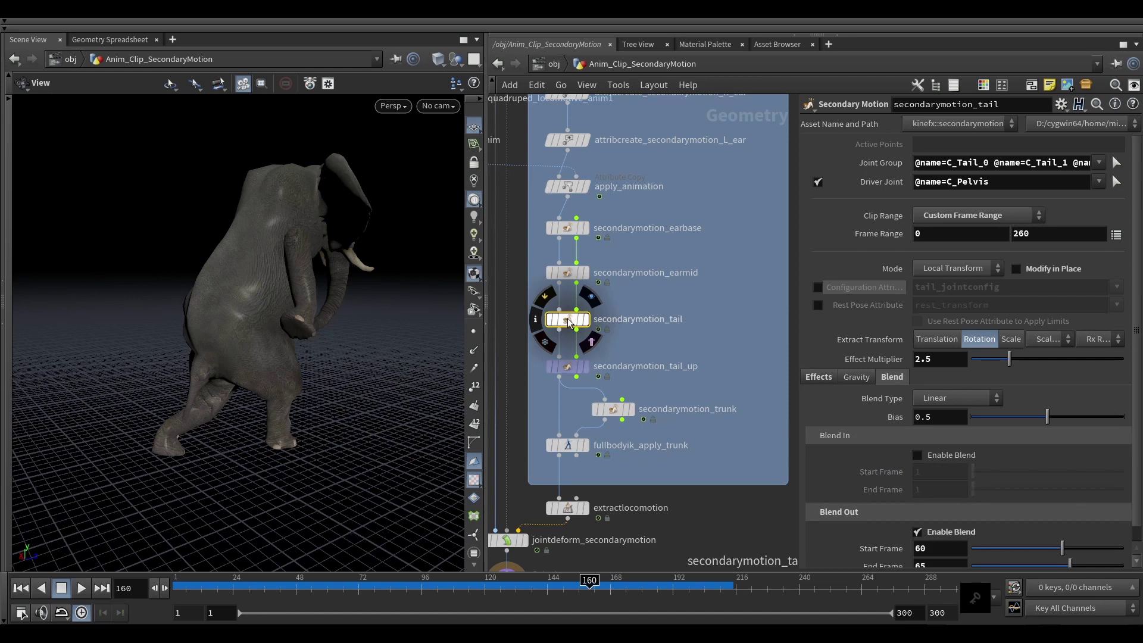
{"action": "scroll", "coordinate": [901, 423], "scroll_direction": "down", "scroll_amount": 1}
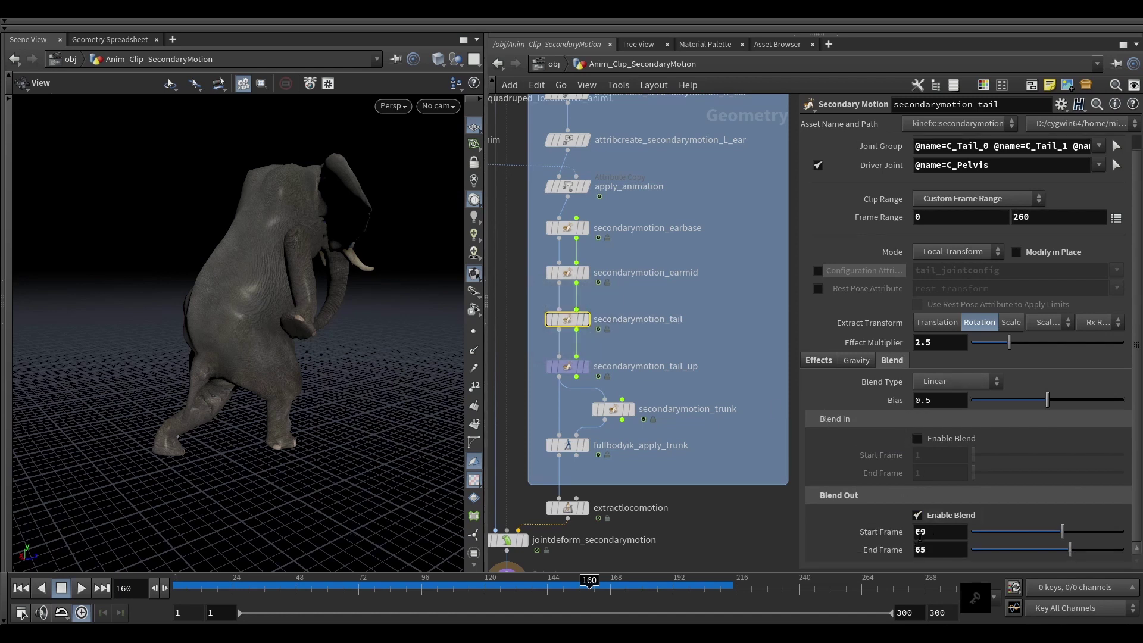
Step: Return to an early part of the walk and play on to frame 34, watching the tail from behind
{"action": "left_click_drag", "start_coordinate": [614, 594], "coordinate": [316, 594]}
{"action": "left_click_drag", "start_coordinate": [189, 418], "coordinate": [203, 364]}
{"action": "key", "text": "Down"}
{"action": "key", "text": "Down"}
{"action": "key", "text": "Right"}
{"action": "key", "text": "Right"}
{"action": "key", "text": "Right"}
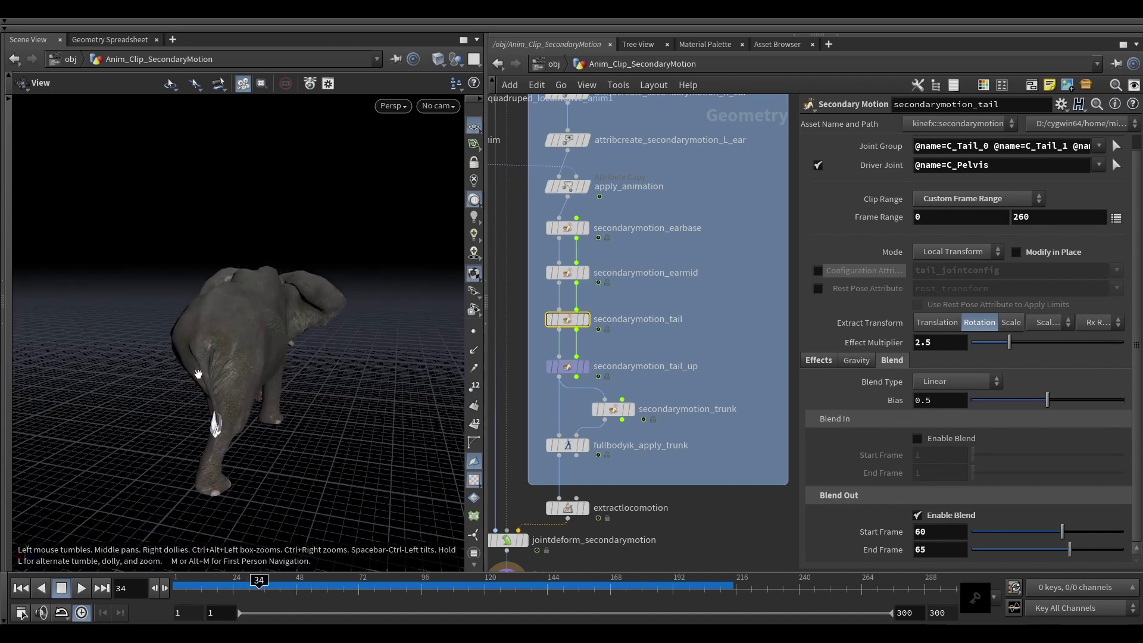
Step: Play on and step to frame 61 to inspect the tail where its secondary motion starts blending out
{"action": "key", "text": "Up"}
{"action": "key", "text": "Up"}
{"action": "key", "text": "Right"}
{"action": "key", "text": "Right"}
{"action": "key", "text": "Right"}
{"action": "key", "text": "Right"}
{"action": "key", "text": "Right"}
{"action": "key", "text": "Right"}
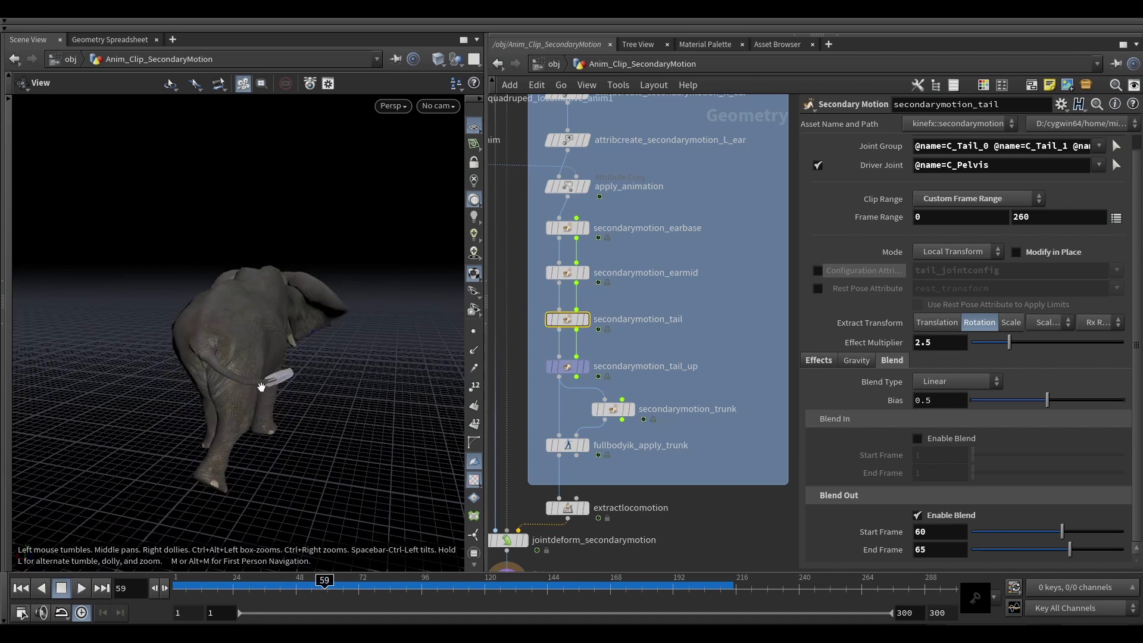
{"action": "key", "text": "Left"}
{"action": "left_click_drag", "start_coordinate": [252, 375], "coordinate": [246, 375]}
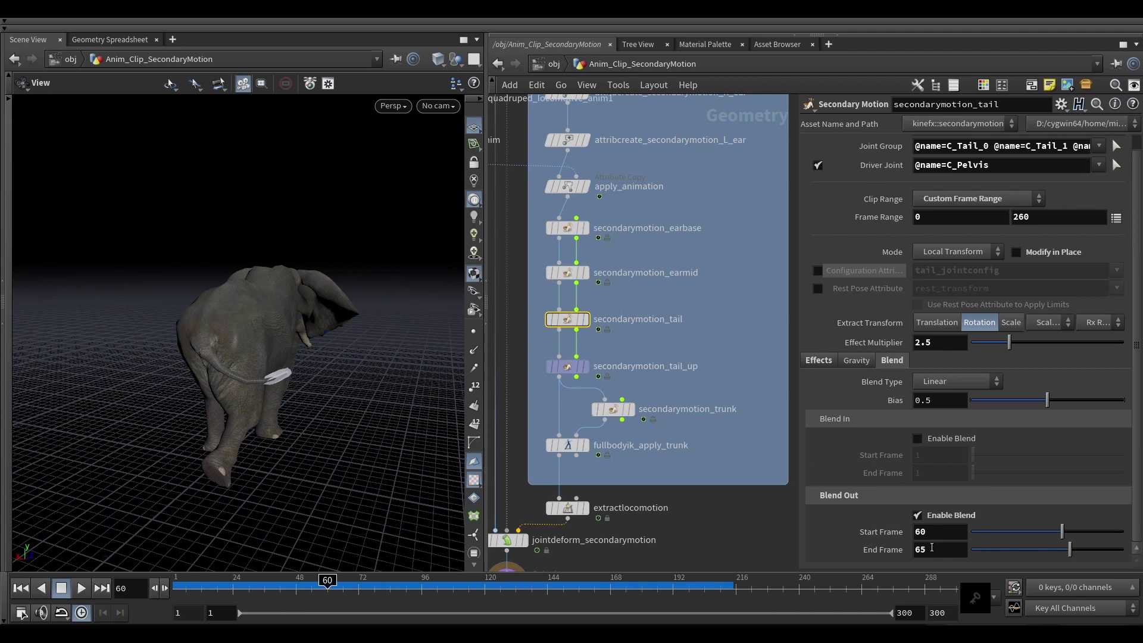
{"action": "key", "text": "Right"}
Step: Turn on Modify in Place for secondarymotion_tail and step back to frame 60
{"action": "middle_click_drag", "start_coordinate": [616, 359], "coordinate": [635, 329]}
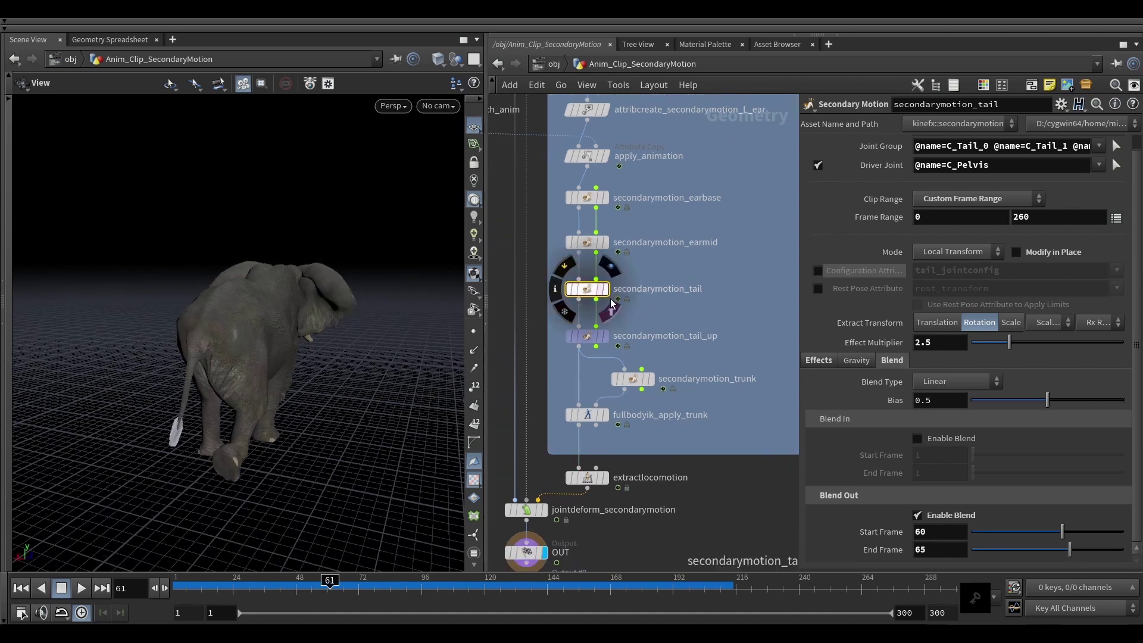
{"action": "left_click", "coordinate": [1015, 252]}
{"action": "key", "text": "Left"}
{"action": "key", "text": "Left"}
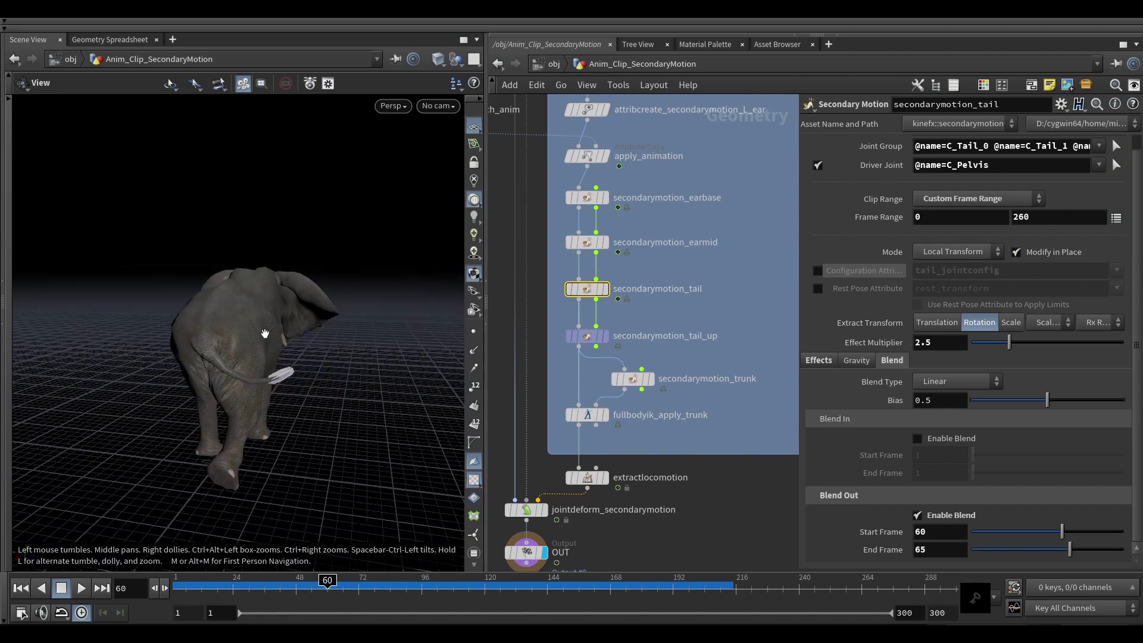
Step: Step forward frame by frame from 60 to 79 to inspect the tail's blended motion
{"action": "key", "text": "Right"}
{"action": "key", "text": "Right"}
{"action": "key", "text": "Right"}
{"action": "key", "text": "Right"}
{"action": "key", "text": "Right"}
{"action": "key", "text": "Right"}
{"action": "key", "text": "Right"}
{"action": "key", "text": "Right"}
{"action": "key", "text": "Right"}
{"action": "key", "text": "Right"}
{"action": "key", "text": "Right"}
{"action": "key", "text": "Right"}
{"action": "key", "text": "Right"}
{"action": "key", "text": "Right"}
{"action": "key", "text": "Right"}
{"action": "key", "text": "Right"}
{"action": "key", "text": "Right"}
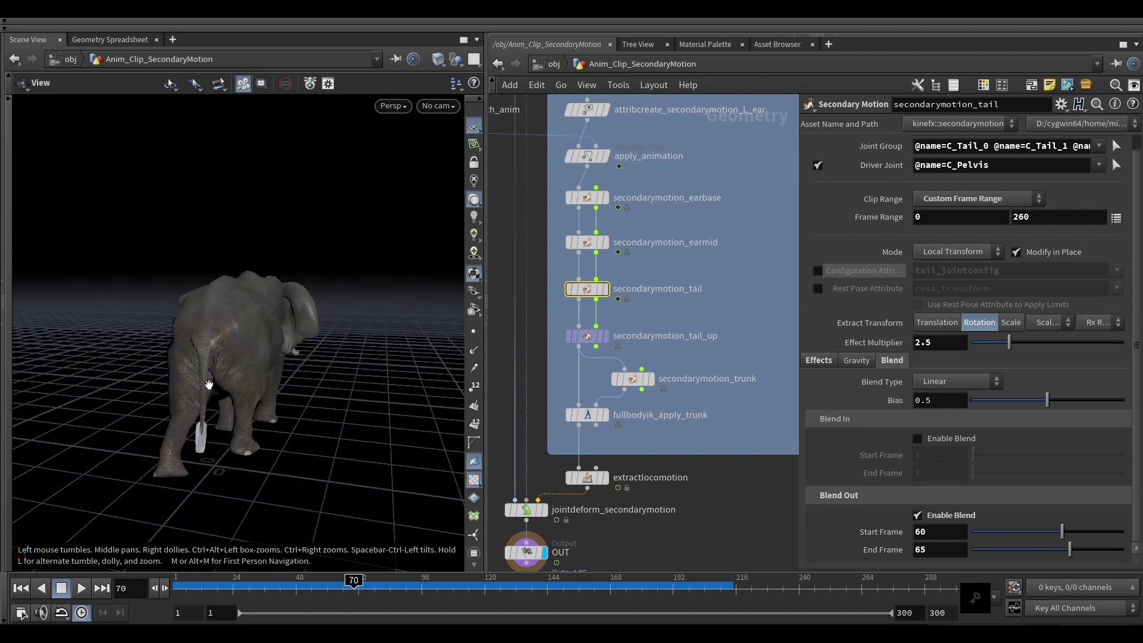
{"action": "key", "text": "Right"}
{"action": "key", "text": "Right"}
{"action": "key", "text": "Right"}
{"action": "key", "text": "Right"}
{"action": "key", "text": "Right"}
{"action": "key", "text": "Right"}
{"action": "key", "text": "Right"}
{"action": "key", "text": "Right"}
{"action": "key", "text": "Right"}
{"action": "key", "text": "Right"}
{"action": "key", "text": "Right"}
{"action": "key", "text": "Right"}
{"action": "key", "text": "Right"}
{"action": "key", "text": "Right"}
{"action": "key", "text": "Right"}
{"action": "key", "text": "Right"}
{"action": "key", "text": "Right"}
{"action": "key", "text": "Right"}
{"action": "key", "text": "Right"}
{"action": "key", "text": "Right"}
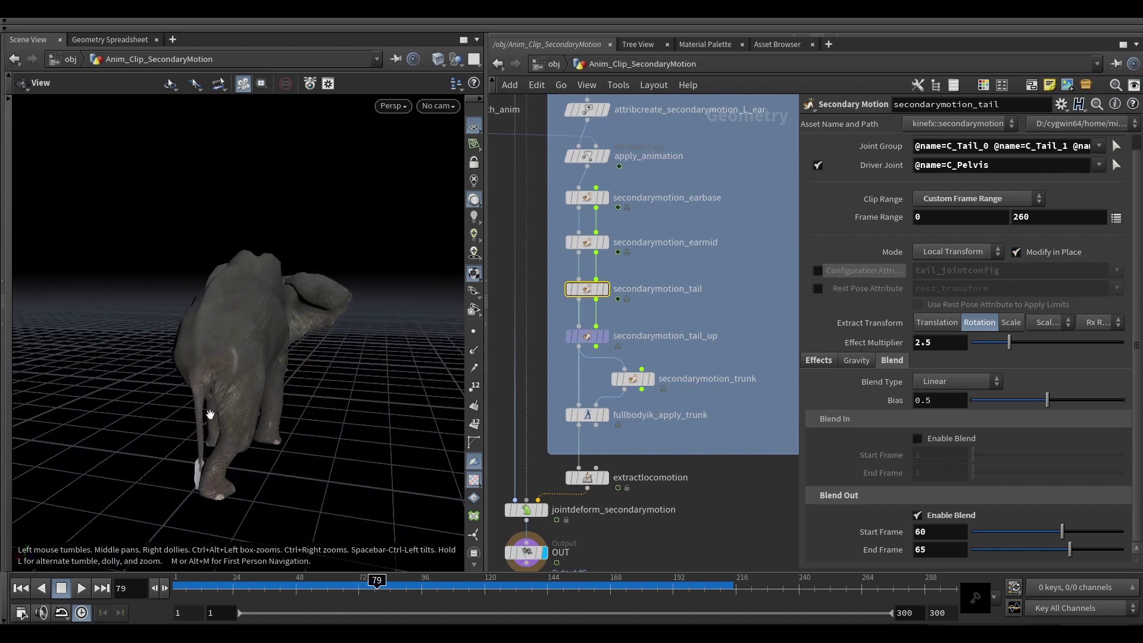
Step: Show the blend settings of secondarymotion_tail_up and inspect the tail at frames 73, 113 and 143
{"action": "left_click", "coordinate": [586, 336]}
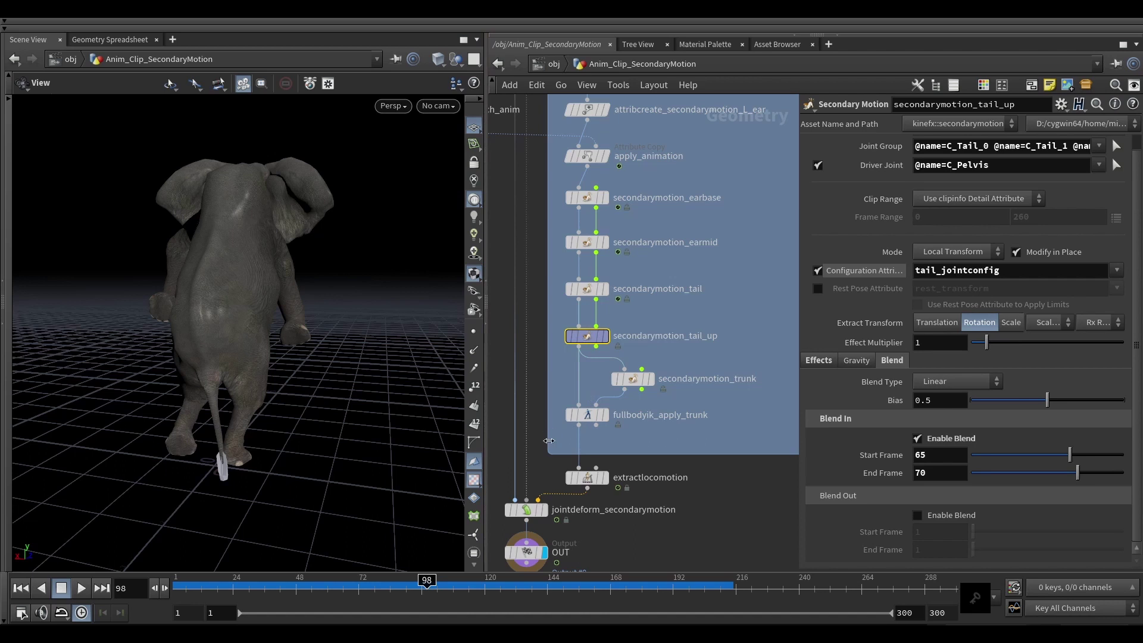
{"action": "left_click_drag", "start_coordinate": [421, 589], "coordinate": [362, 588]}
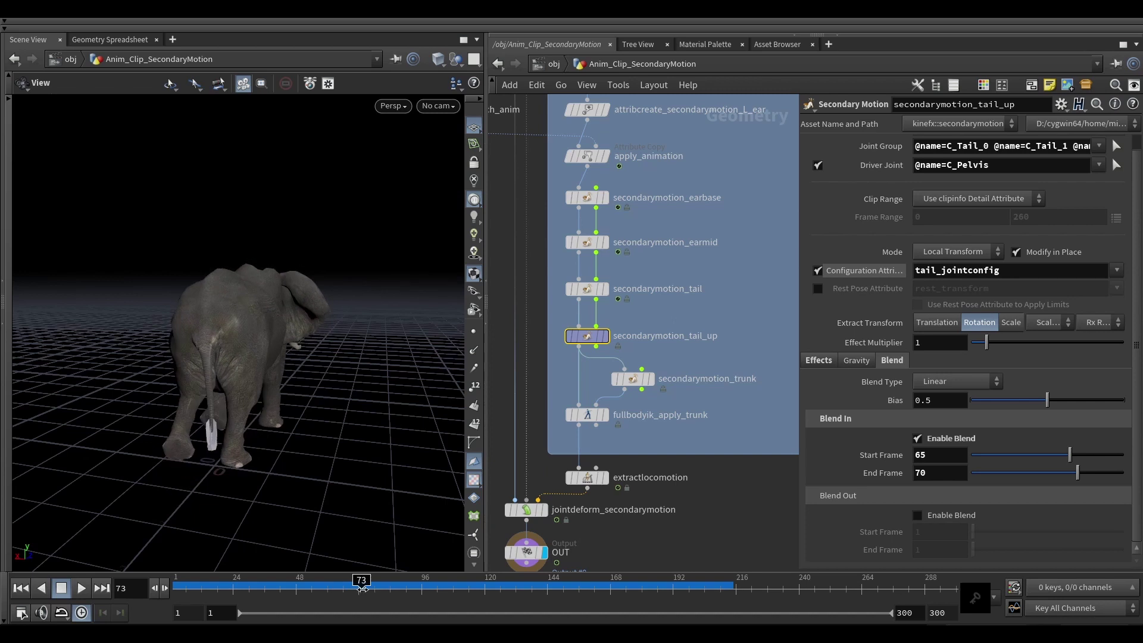
{"action": "left_click_drag", "start_coordinate": [365, 587], "coordinate": [467, 587]}
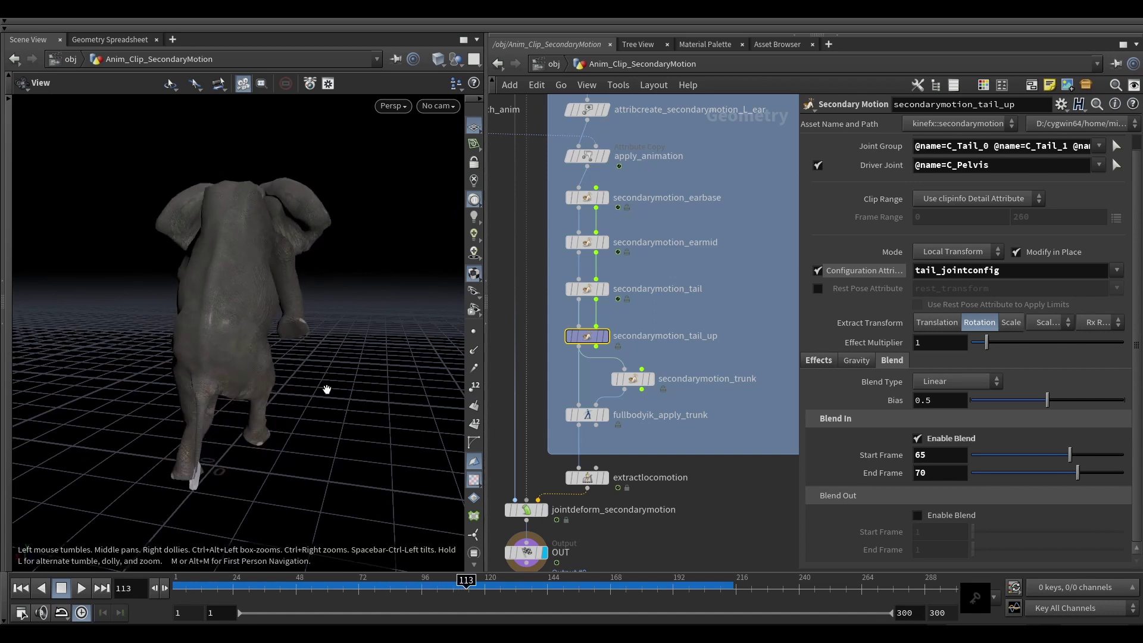
{"action": "left_click_drag", "start_coordinate": [270, 374], "coordinate": [263, 355]}
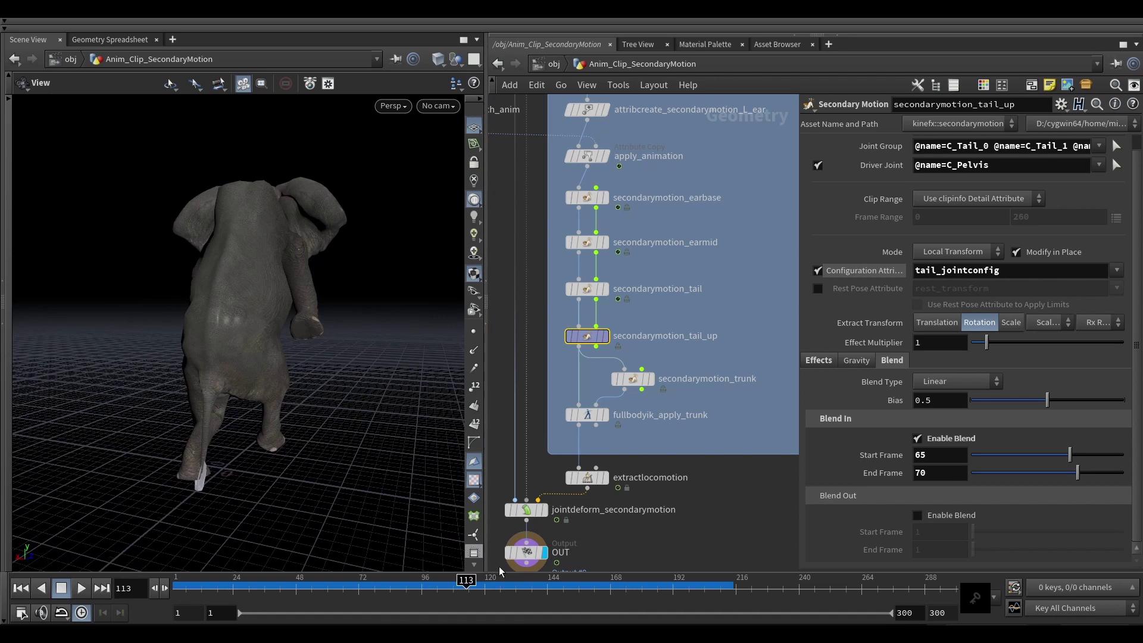
{"action": "left_click_drag", "start_coordinate": [466, 584], "coordinate": [544, 587]}
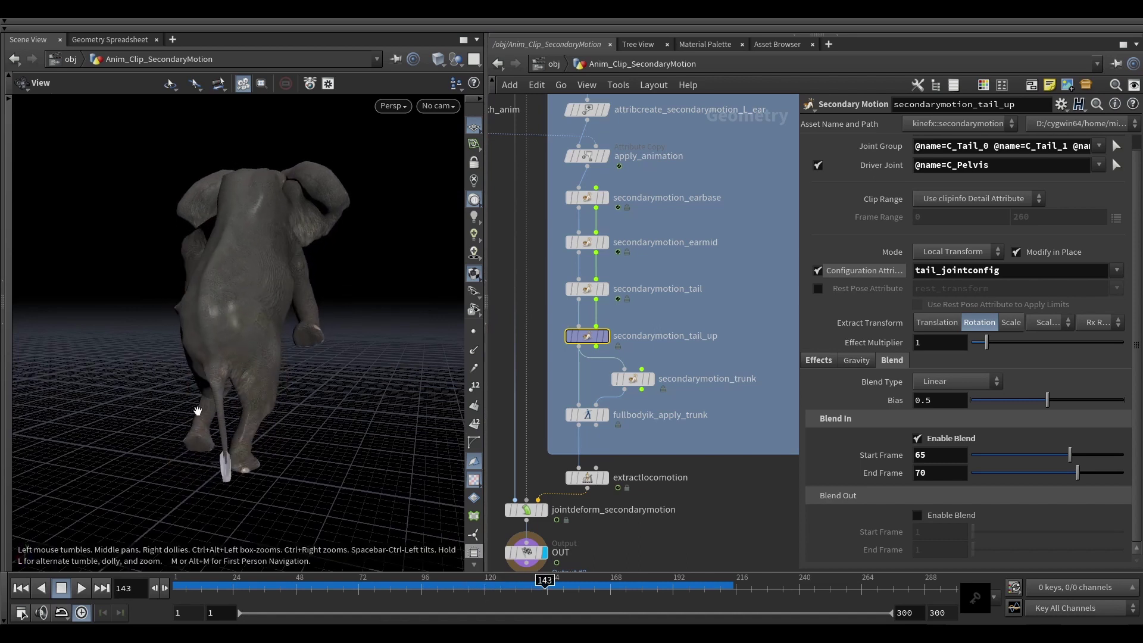
Step: Play the rearing motion on to frame 189 and look at the tail from behind
{"action": "key", "text": "Up"}
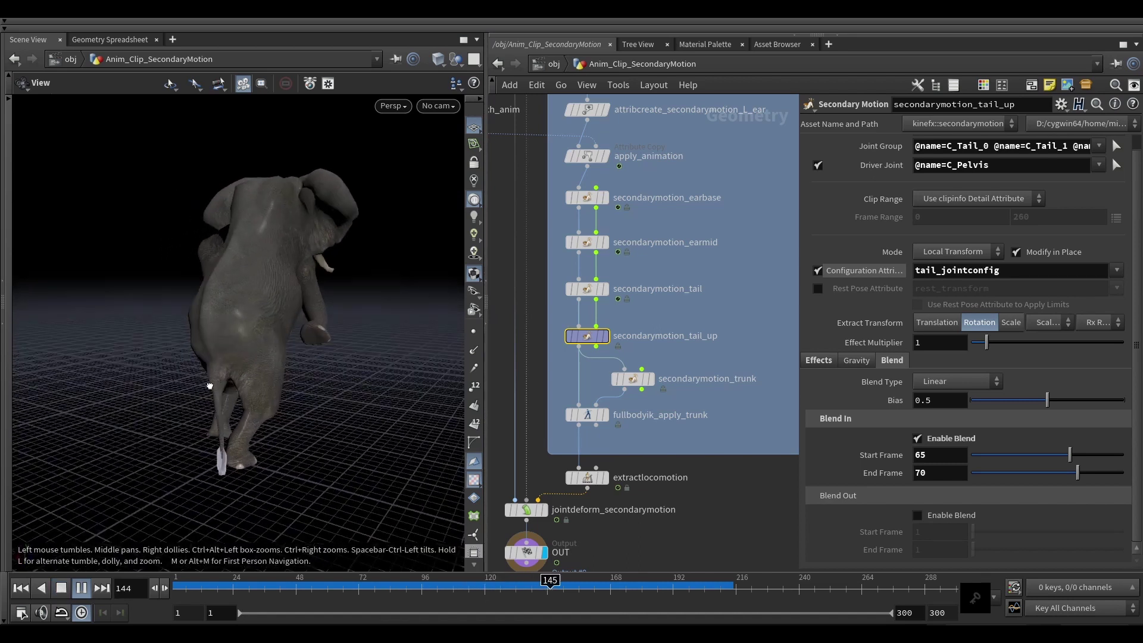
{"action": "key", "text": "Up"}
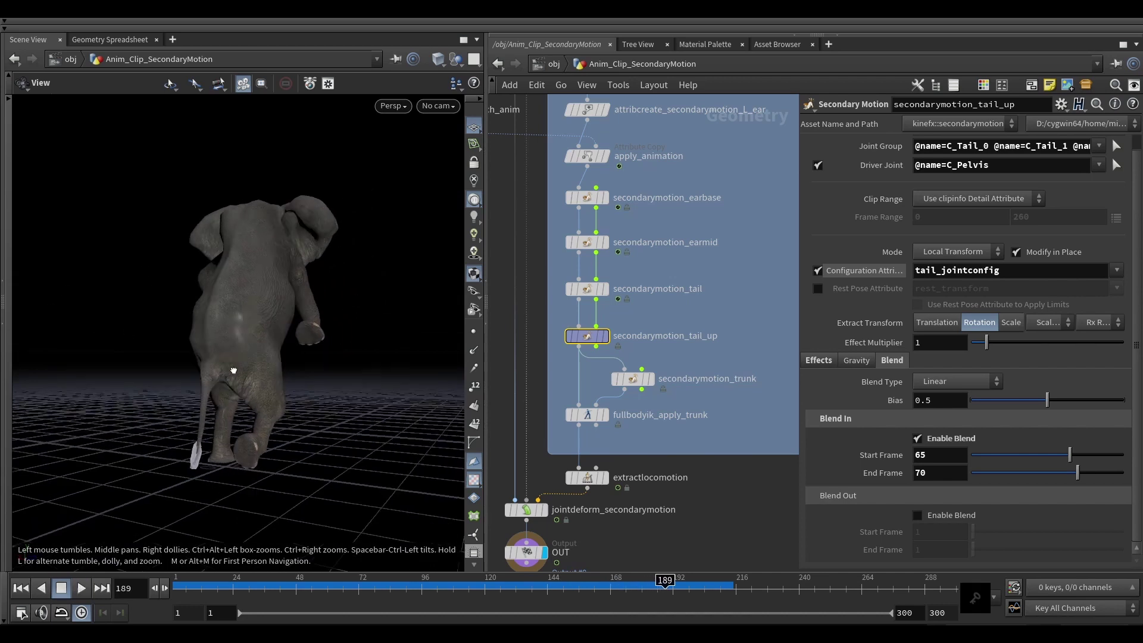
{"action": "left_click_drag", "start_coordinate": [78, 296], "coordinate": [187, 399]}
{"action": "left_click_drag", "start_coordinate": [187, 346], "coordinate": [230, 383]}
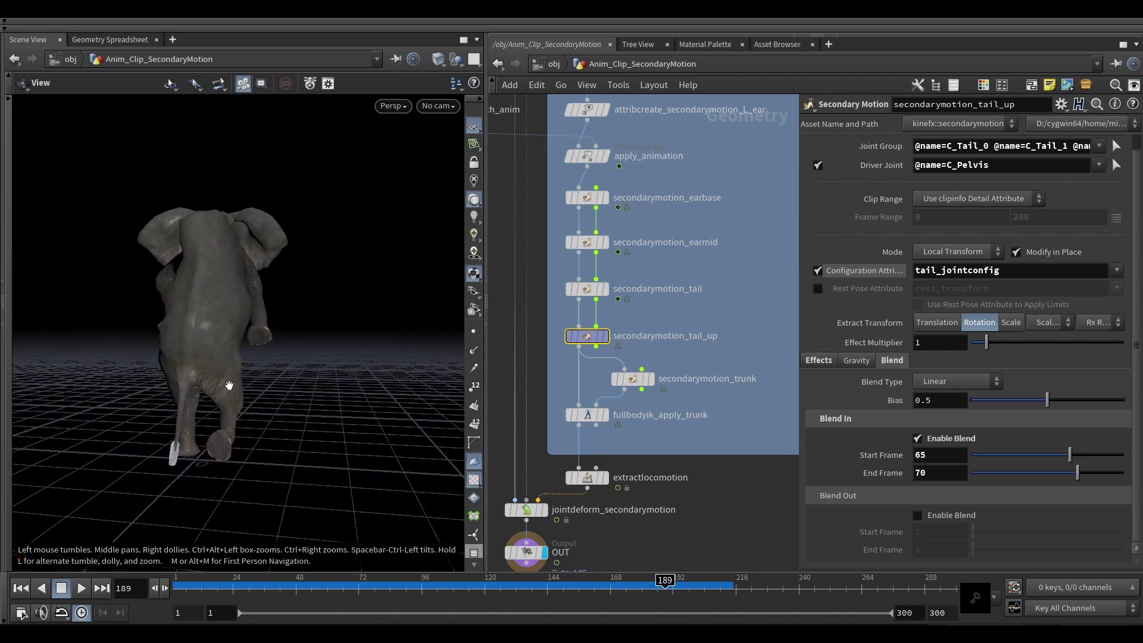
Step: Go back to frame 7 and view the walking elephant from the front side
{"action": "left_click_drag", "start_coordinate": [670, 584], "coordinate": [189, 580]}
{"action": "left_click_drag", "start_coordinate": [110, 450], "coordinate": [294, 361]}
{"action": "scroll", "coordinate": [253, 368], "scroll_direction": "down", "scroll_amount": 3}
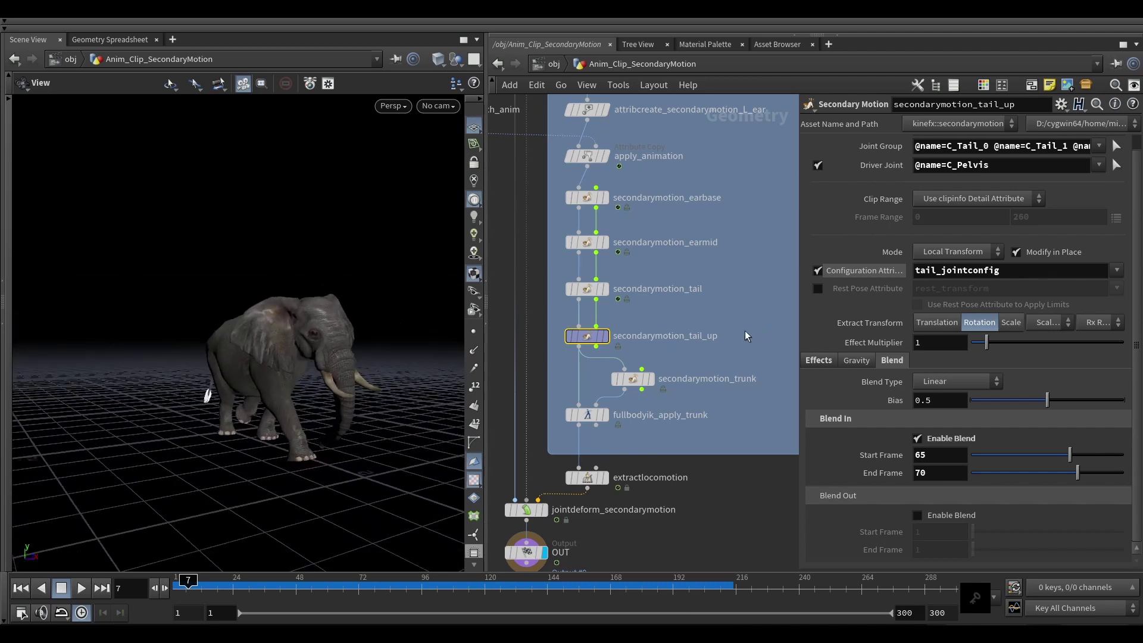
{"action": "scroll", "coordinate": [748, 337], "scroll_direction": "down", "scroll_amount": 3}
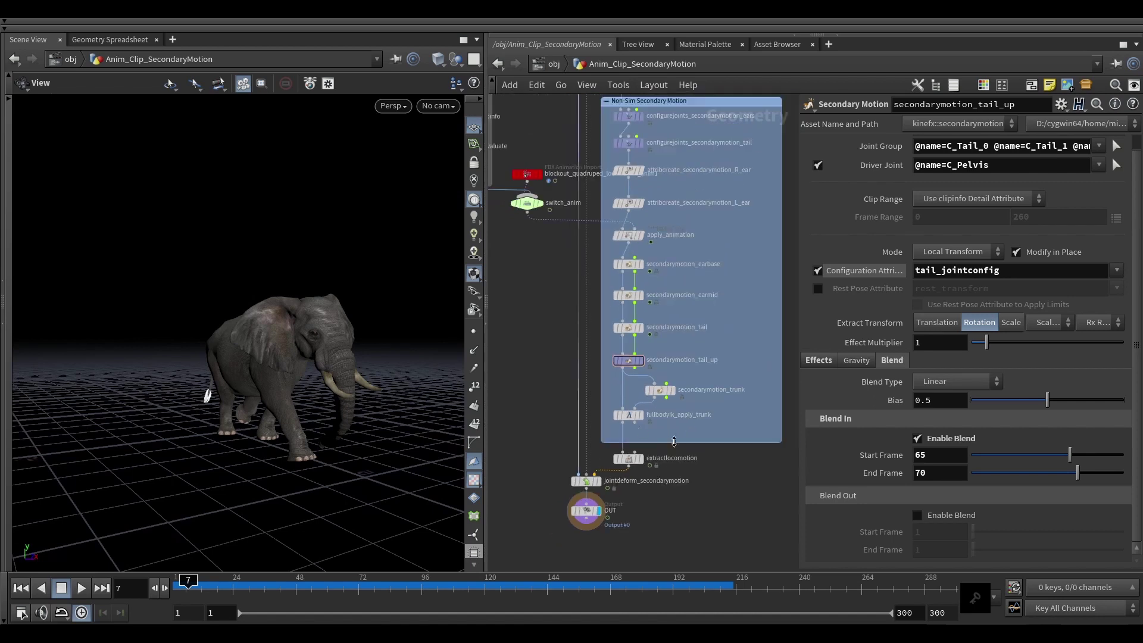
{"action": "mouse_move", "coordinate": [296, 340]}
{"action": "left_mouse_down"}
{"action": "mouse_move", "coordinate": [268, 358]}
{"action": "mouse_move", "coordinate": [281, 365]}
{"action": "mouse_move", "coordinate": [286, 345]}
{"action": "left_mouse_up"}
Step: Bring the animation import and Non-Sim Secondary Motion network into view and go back to frame 2
{"action": "scroll", "coordinate": [738, 395], "scroll_direction": "down", "scroll_amount": 3}
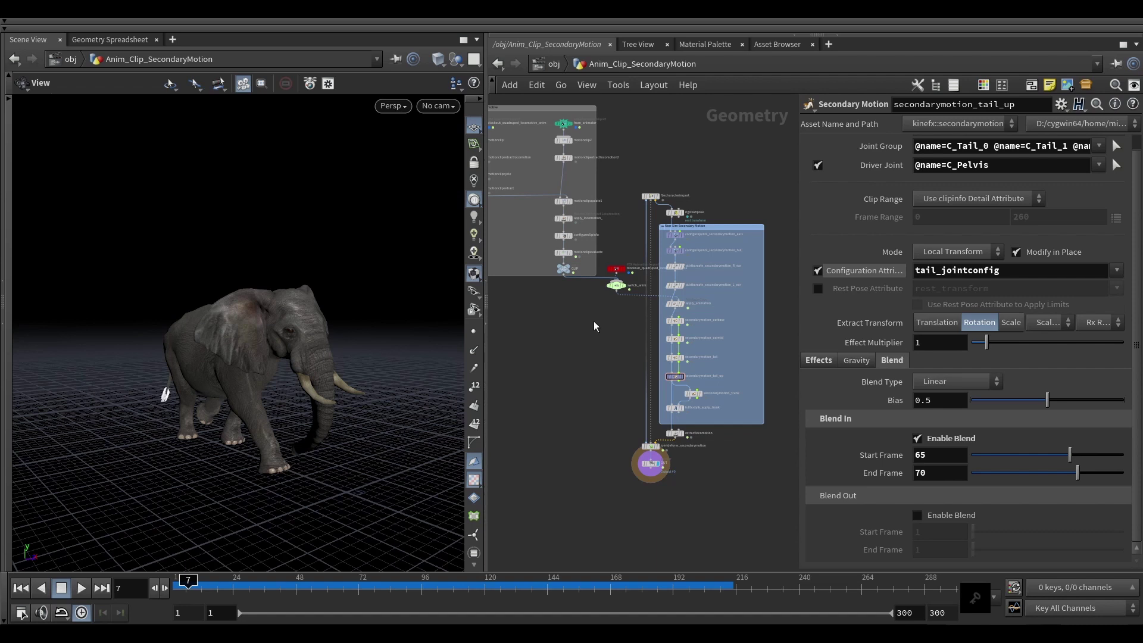
{"action": "middle_click_drag", "start_coordinate": [604, 310], "coordinate": [618, 326]}
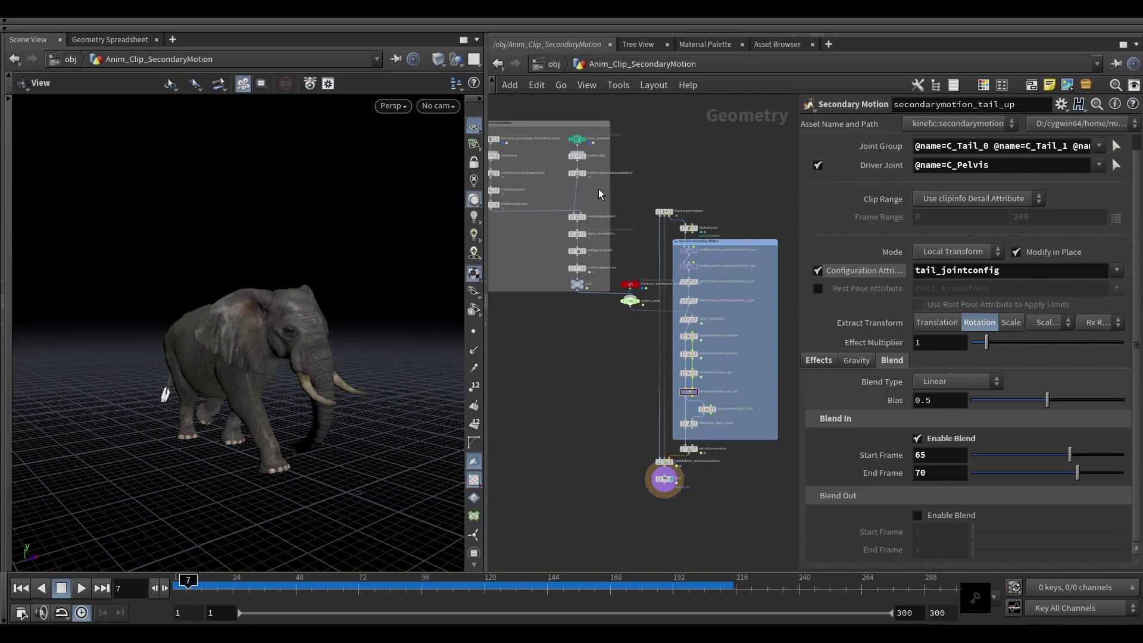
{"action": "middle_click_drag", "start_coordinate": [748, 331], "coordinate": [735, 322]}
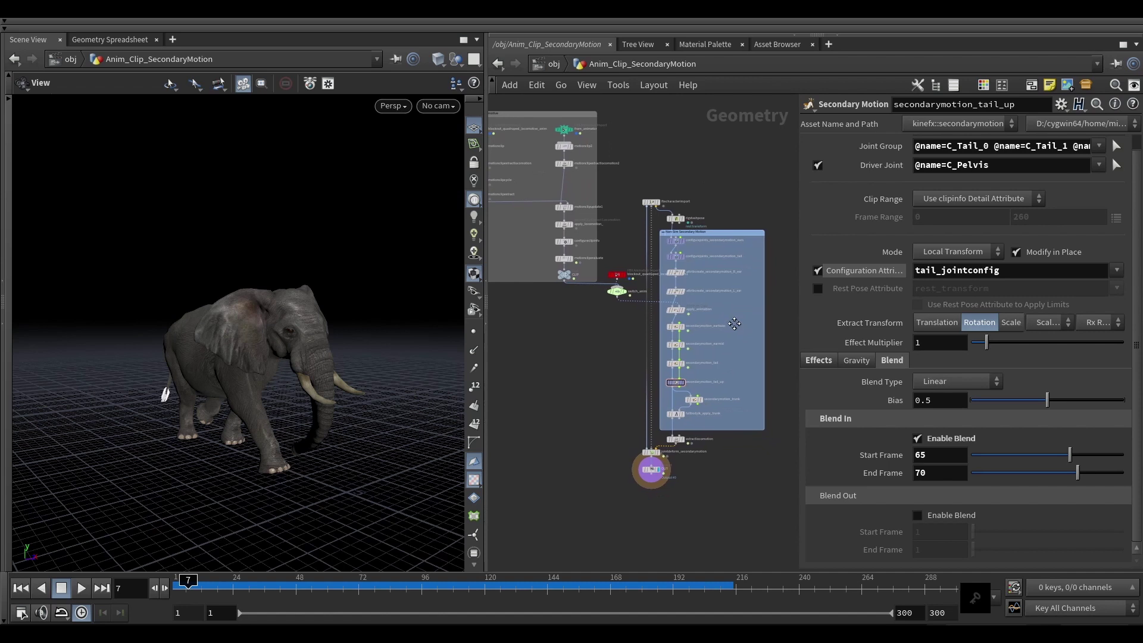
{"action": "right_click_drag", "start_coordinate": [735, 321], "coordinate": [753, 320]}
{"action": "middle_click_drag", "start_coordinate": [744, 320], "coordinate": [738, 316]}
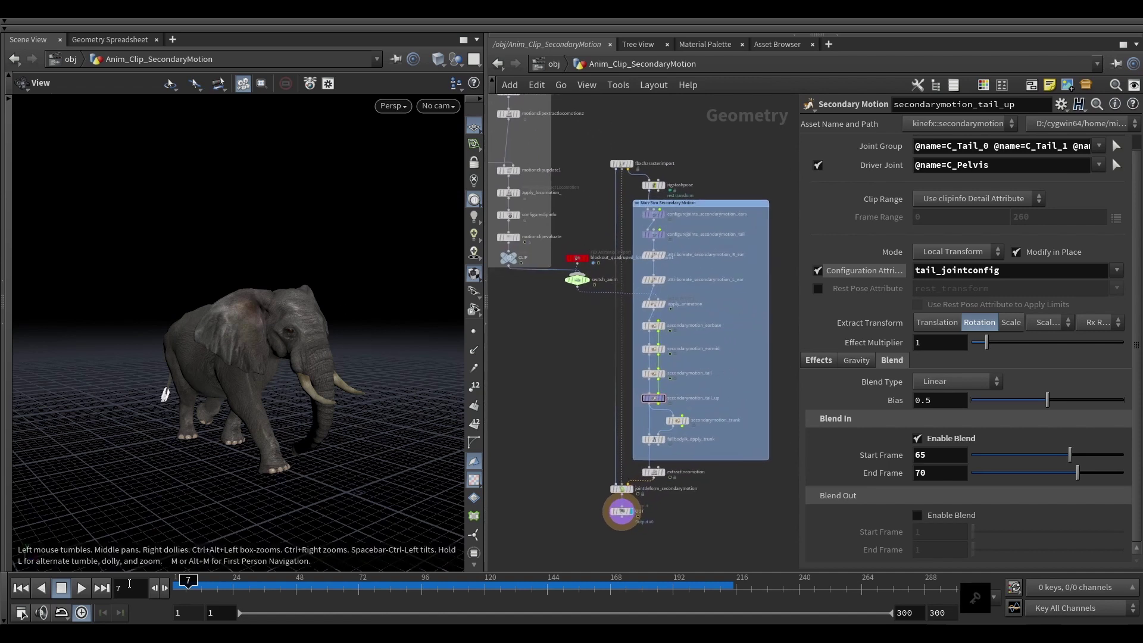
{"action": "left_click_drag", "start_coordinate": [185, 579], "coordinate": [179, 579]}
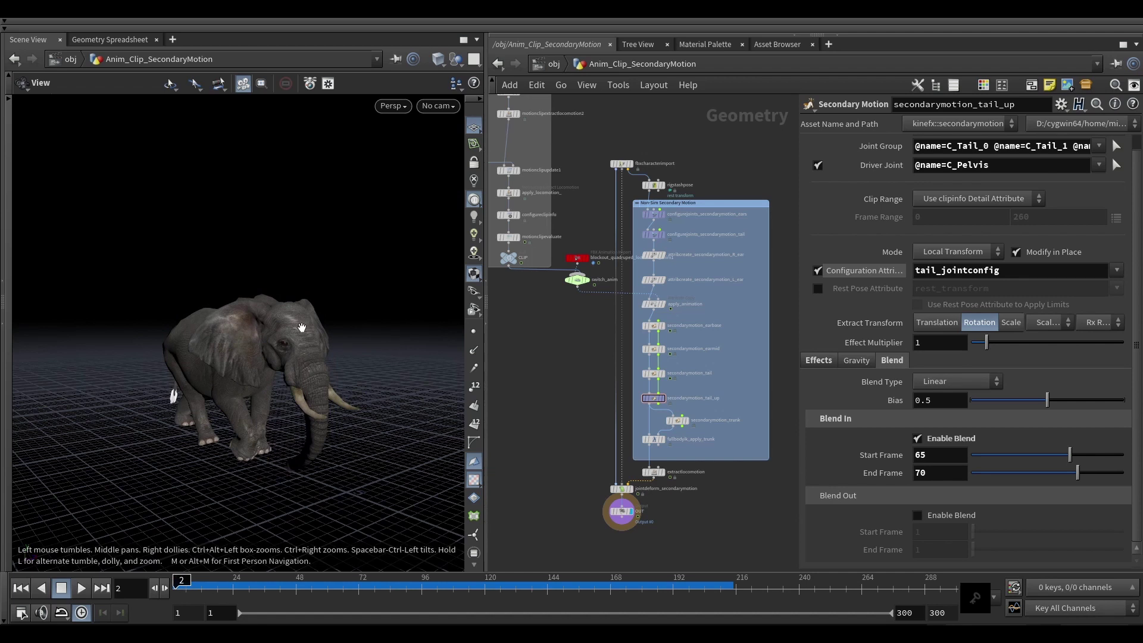